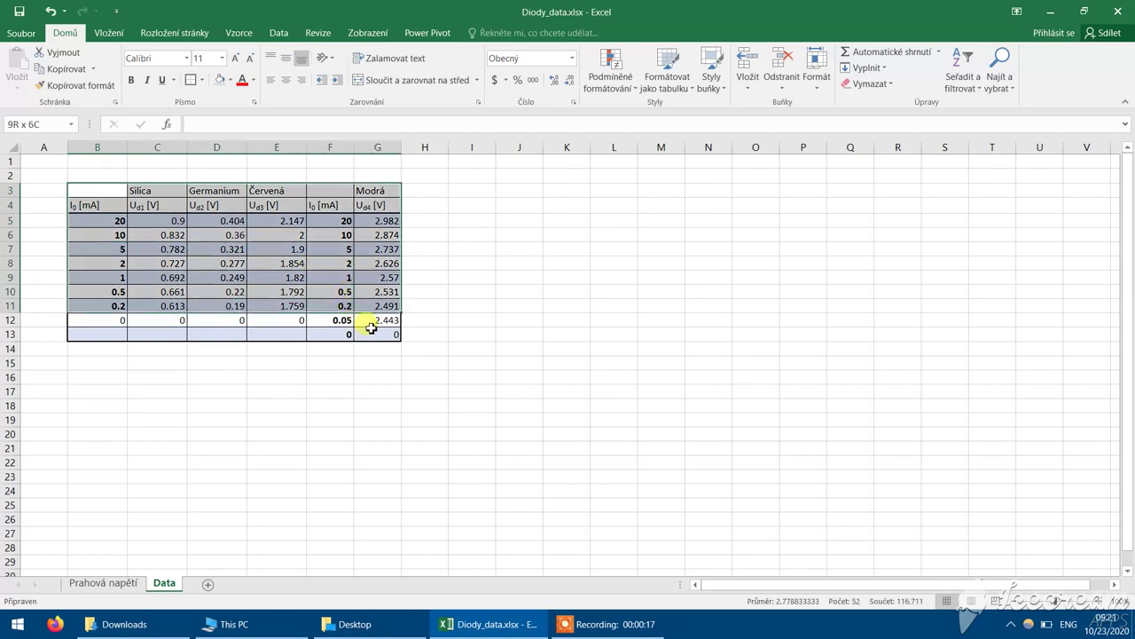
- Copy the whole diode table B3:G13 and paste the duplicate starting at cell N3
key(ctrl+c)
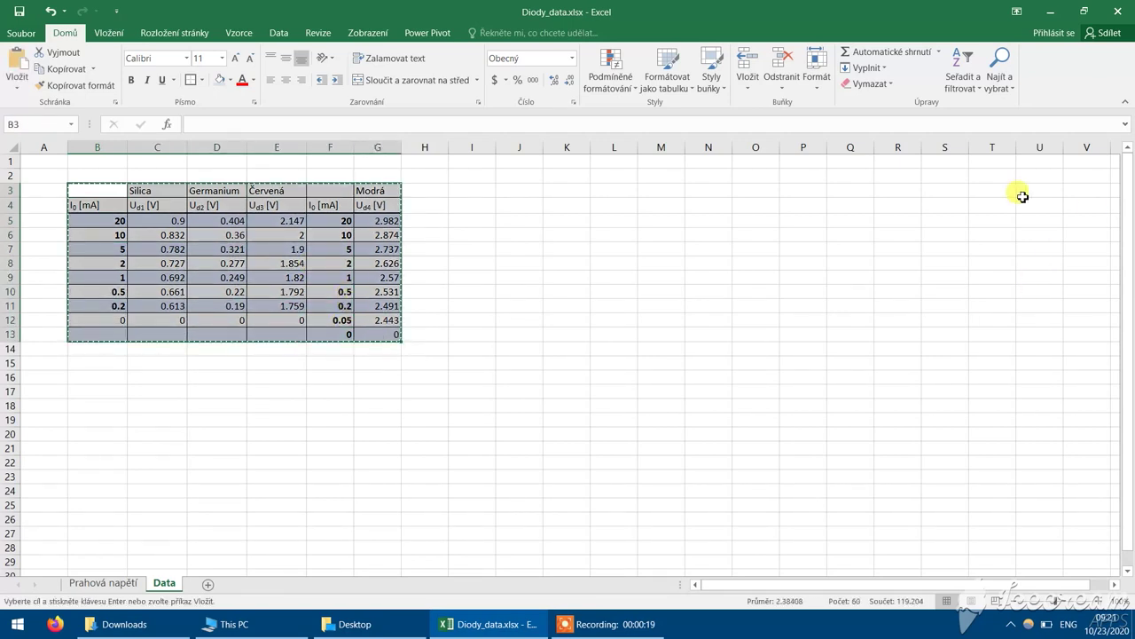
click(704, 187)
key(ctrl+v)
click(73, 161)
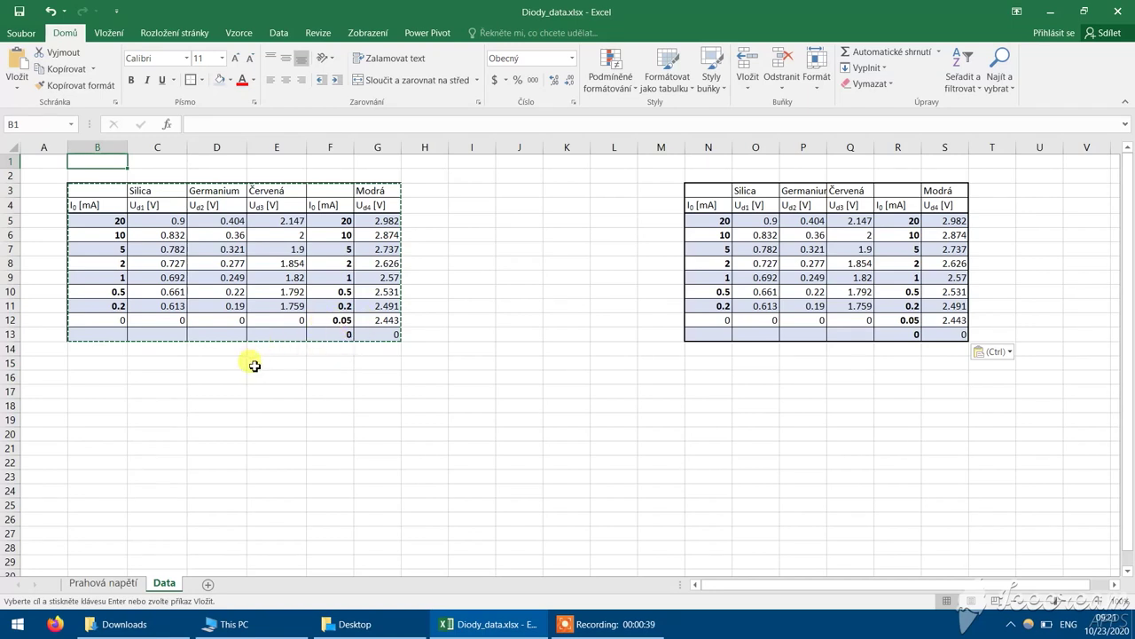
- Strip the borders, fill and bold from the original table by painting the plain format of empty cell B16 over it
click(108, 377)
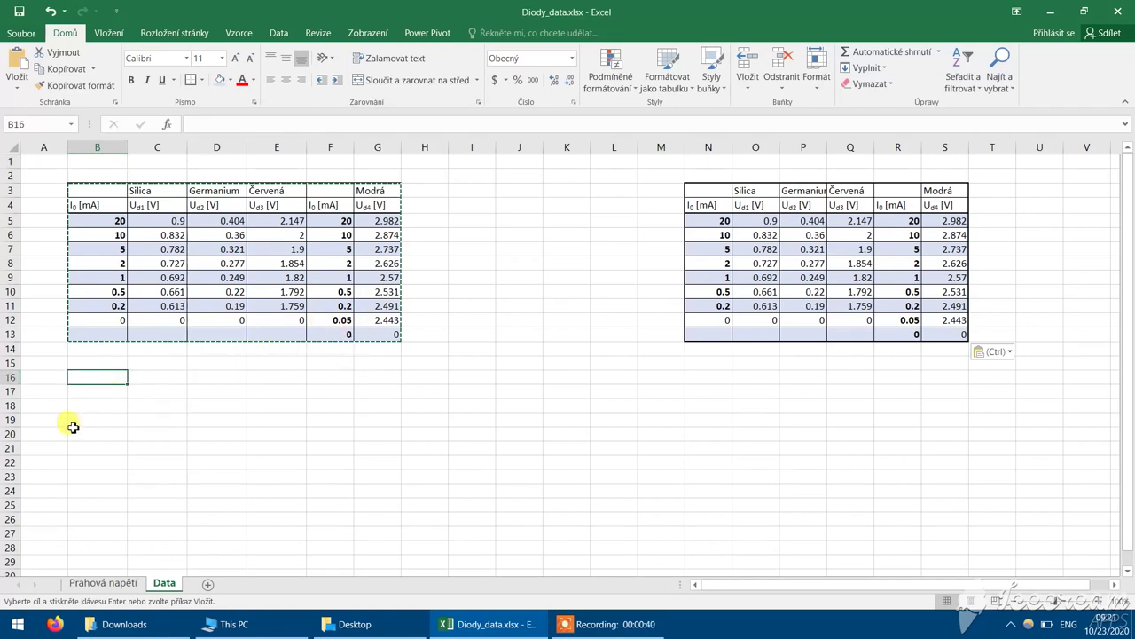
click(75, 85)
mouse_move(66, 182)
mouse_down()
mouse_move(540, 360)
mouse_move(489, 347)
mouse_up()
click(451, 424)
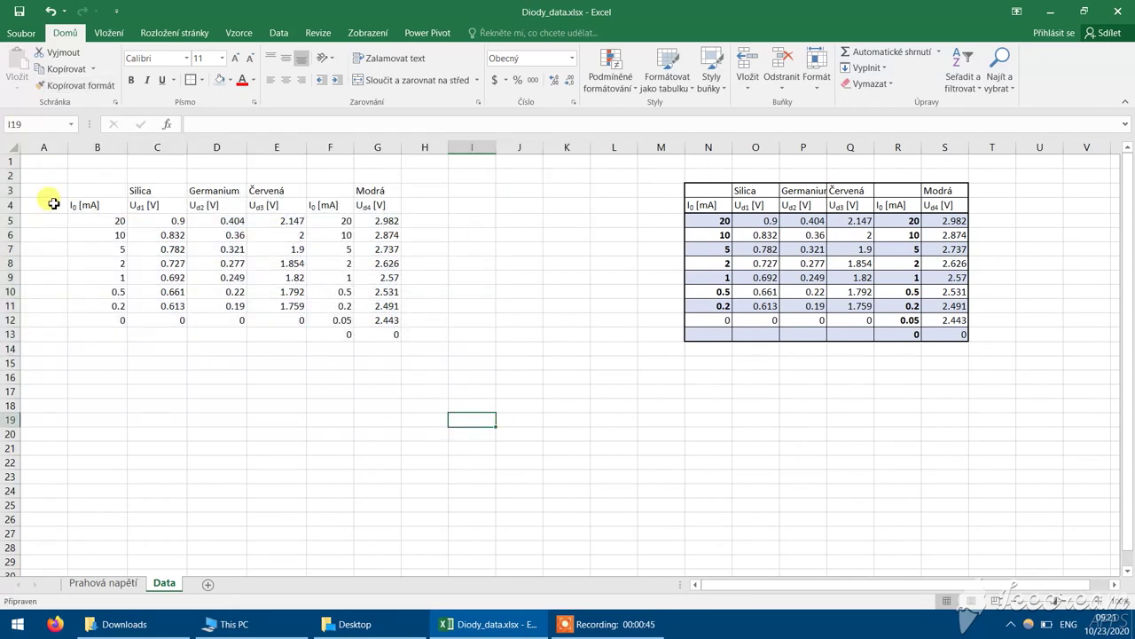
- Clear the current and voltage headers in cells B4:G4 of the original table
click(85, 205)
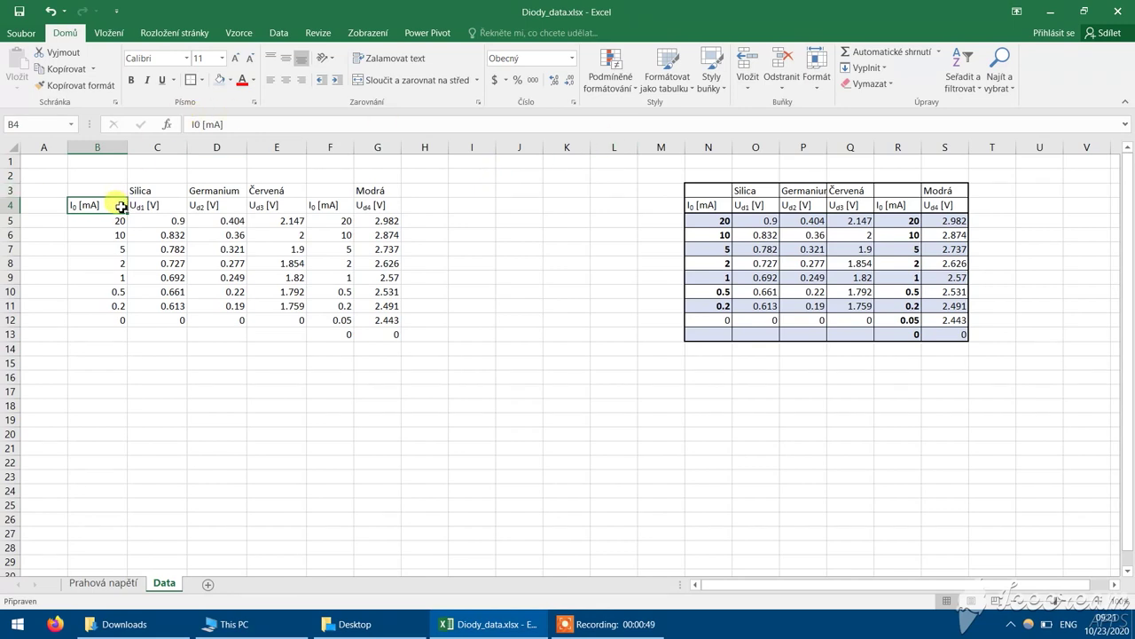
drag(121, 205, 382, 211)
key(Delete)
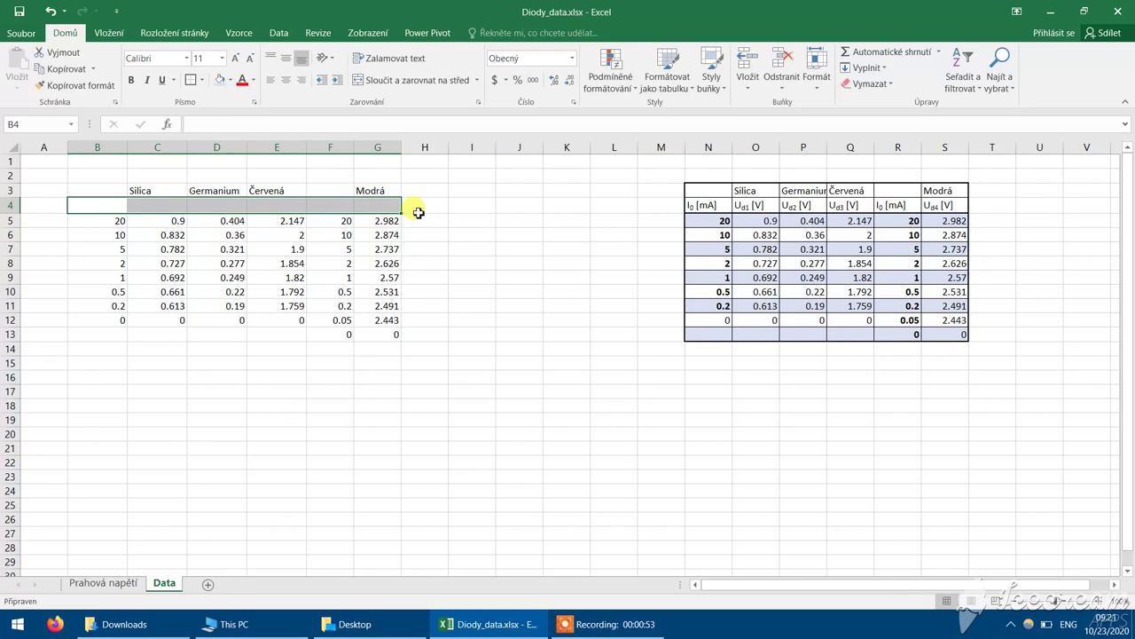
click(427, 289)
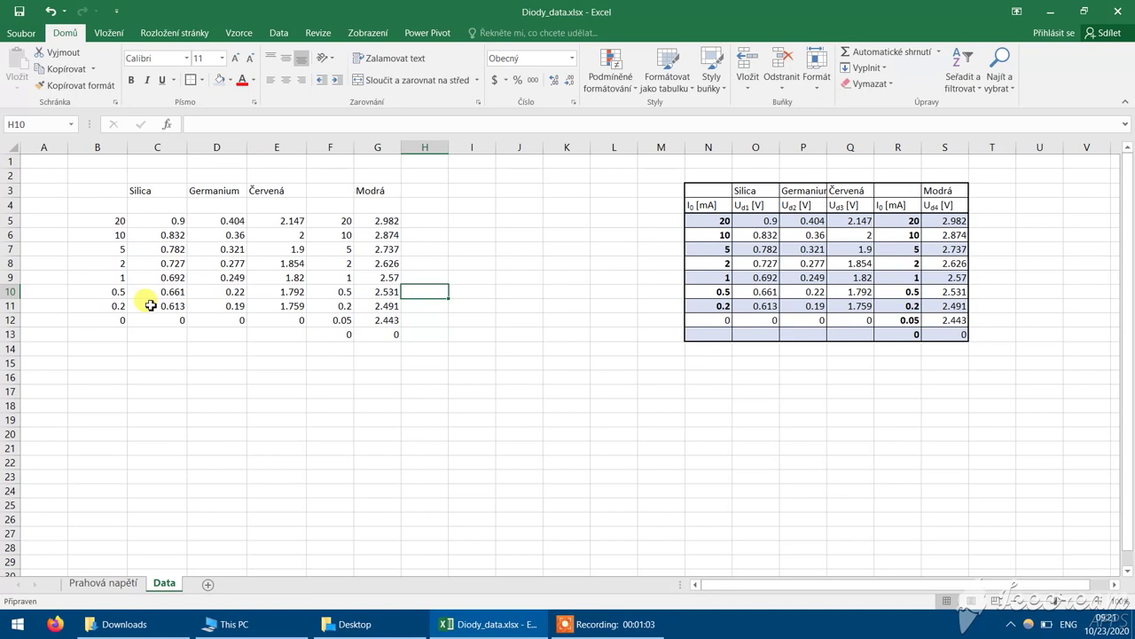
- Enter the header "I0 (mA)" in cell B4
click(104, 206)
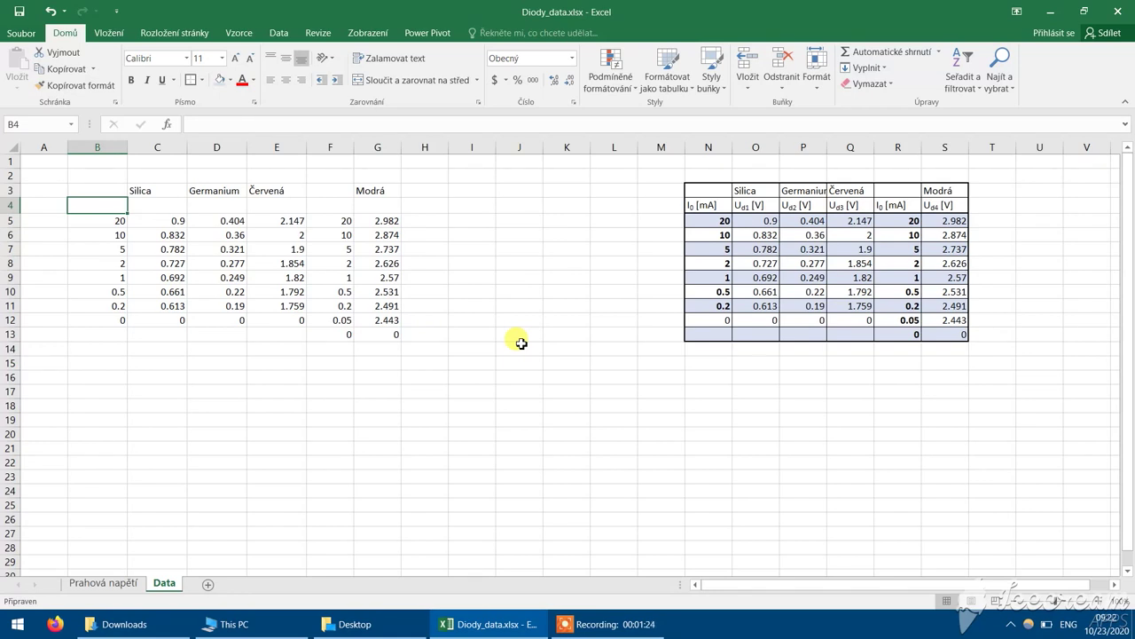
text(I)
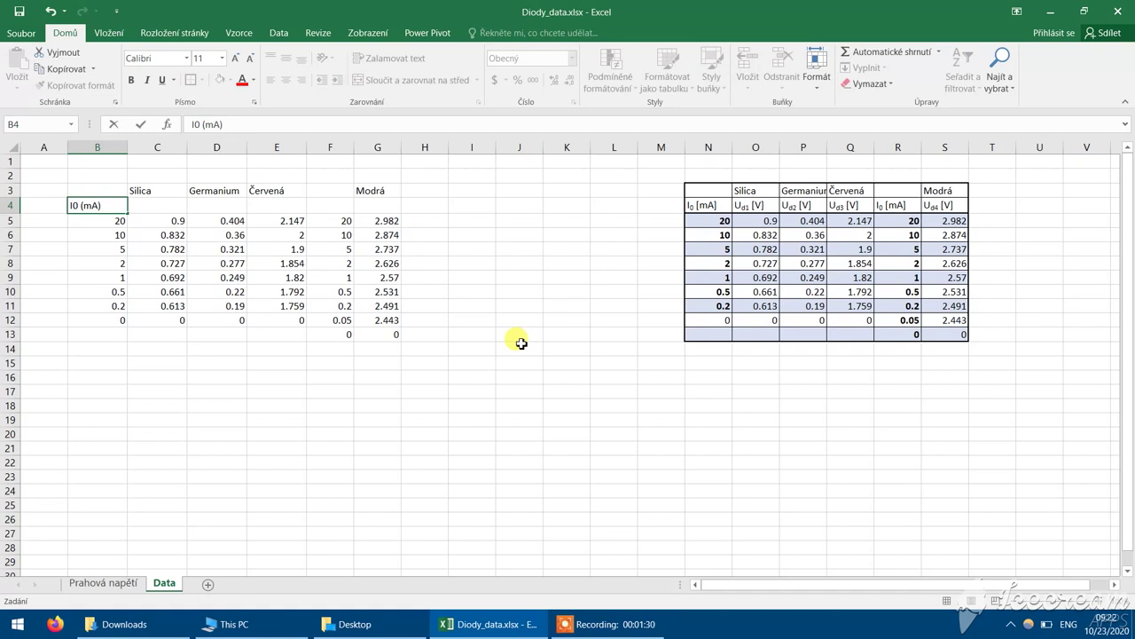
text(0 (mA))
key(Return)
key(Up)
key(Right)
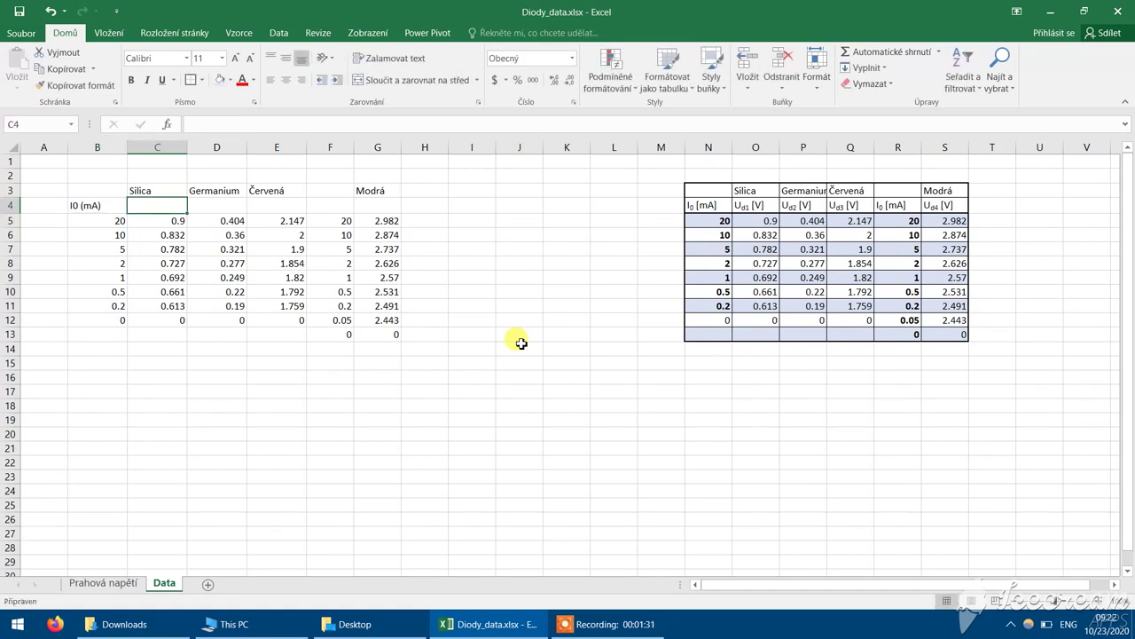
- Enter the header "UT0(V)" in cell C4 under Silica
text(UT0(V)
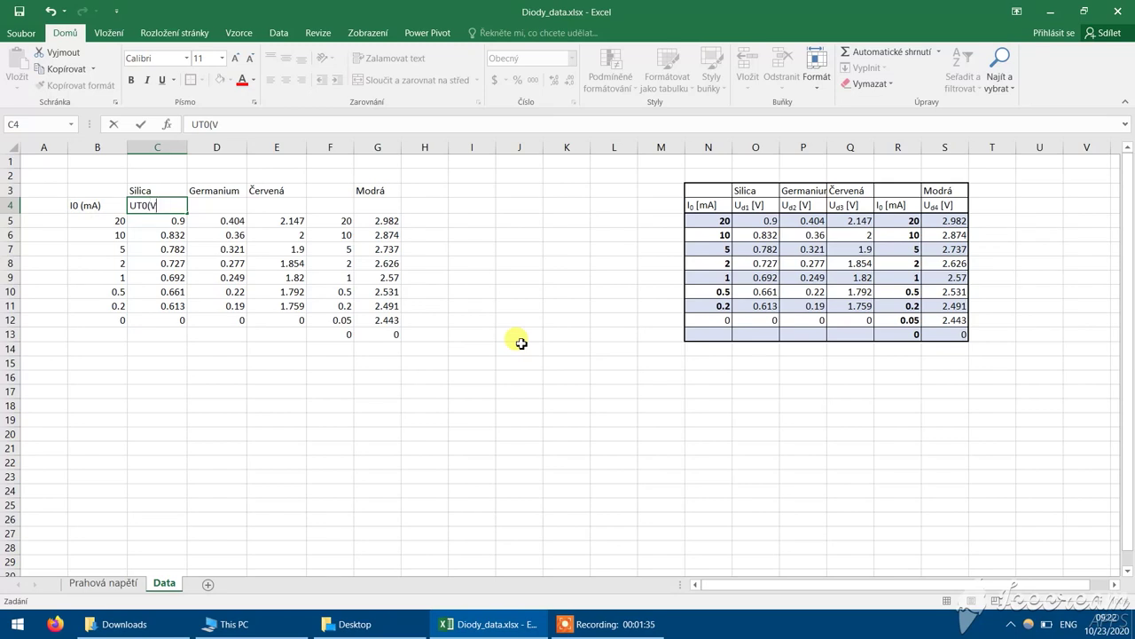
key(Down)
key(Up)
key(XF86AudioRaiseVolume)
key(Left)
key(Left)
key(Right)
key(Right)
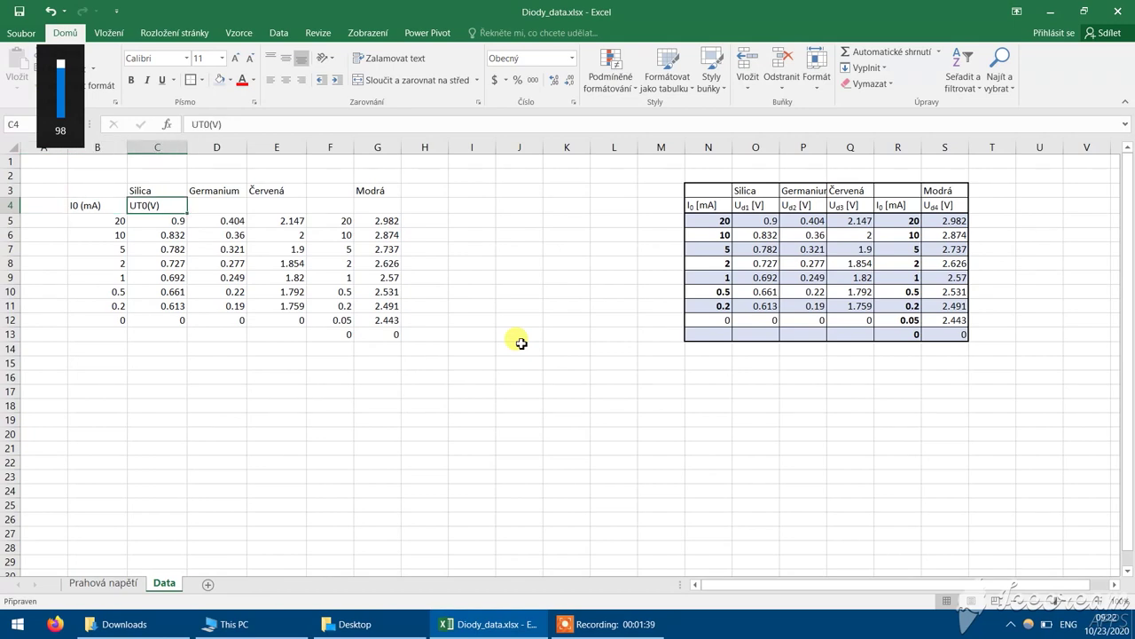
- Insert a space before the unit in the C4 header so that it reads "UT0 (V)"
key(F2)
key(Left)
key(Left)
key(Left)
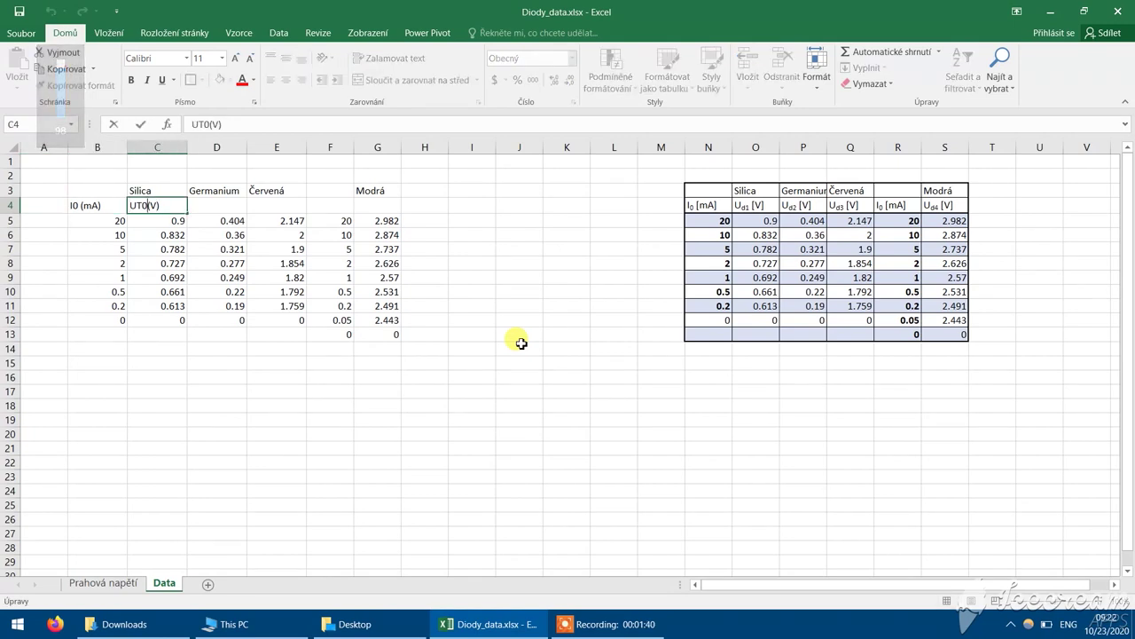
key(Return)
key(Up)
key(Left)
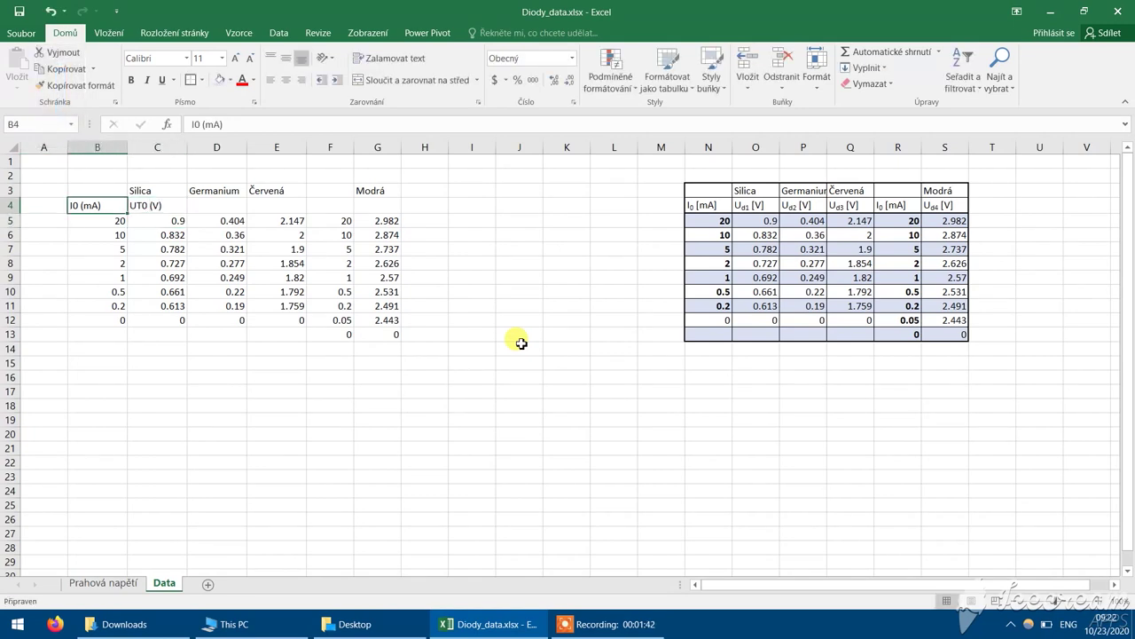
- Format the 0 in the B4 header "I0 (mA)" as a subscript
double_click(76, 205)
drag(80, 205, 75, 205)
right_click(75, 206)
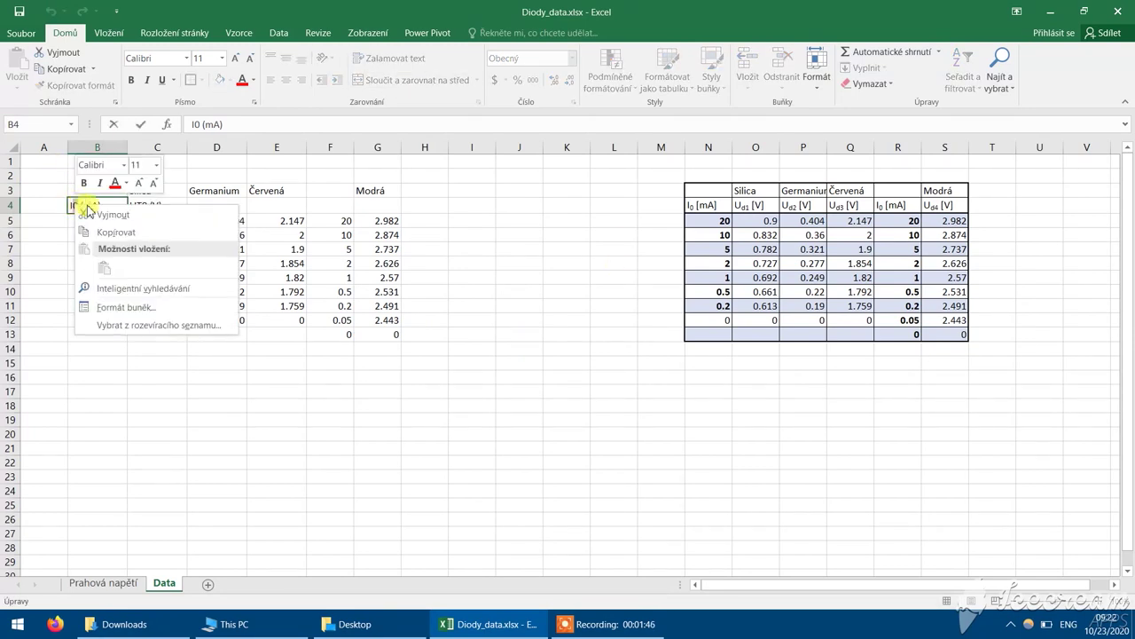
click(124, 307)
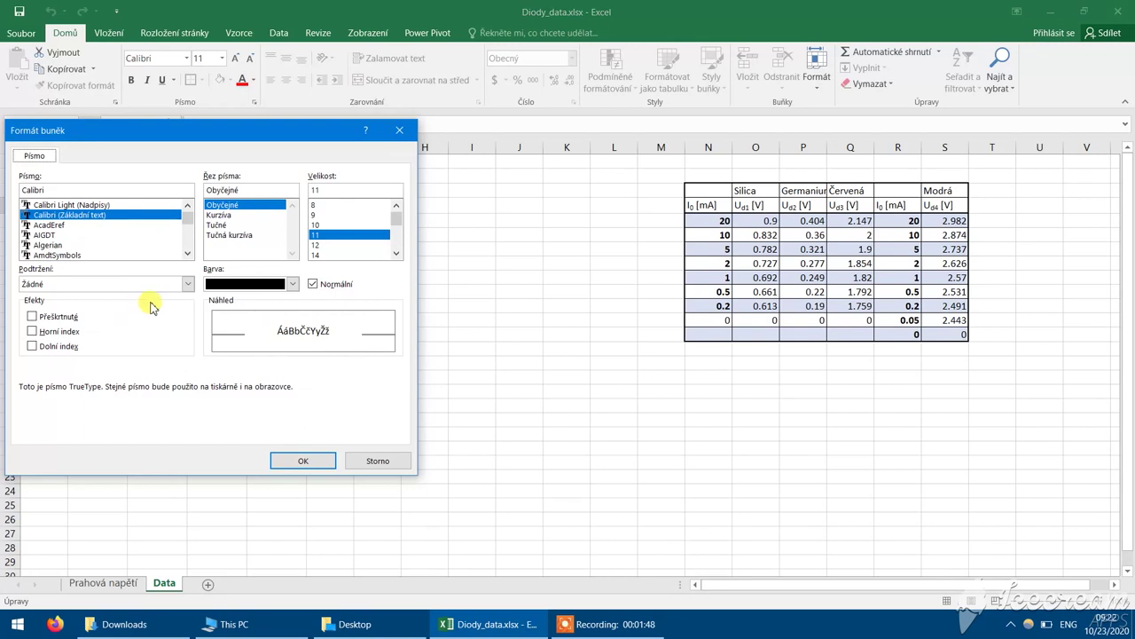
click(50, 346)
click(324, 465)
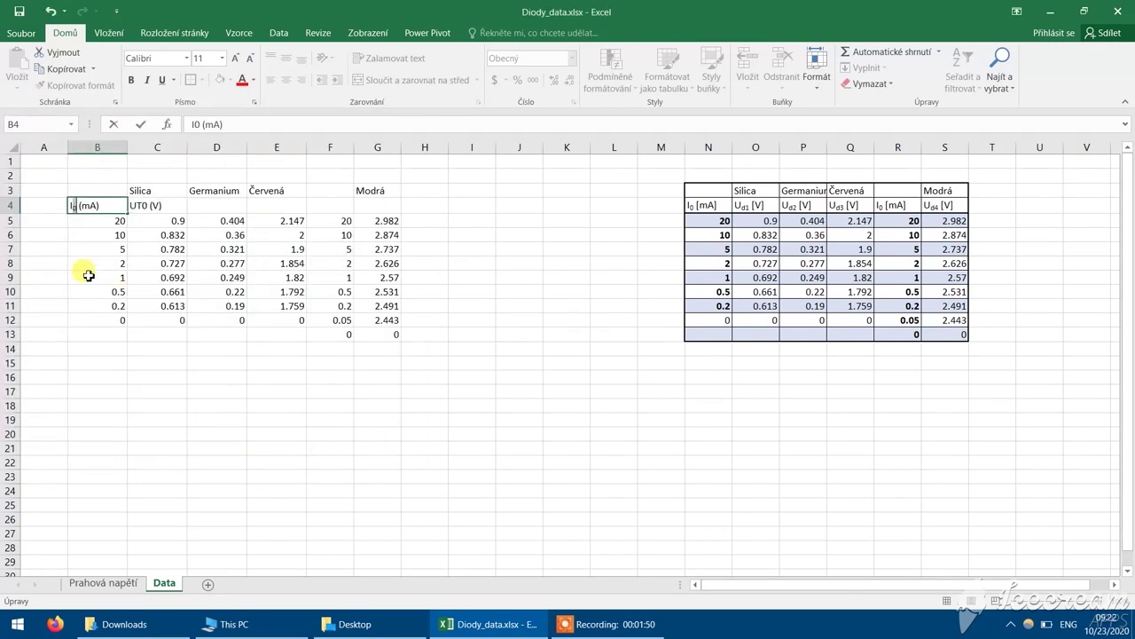
click(61, 277)
- Change the voltage header in cell C4 to "UD1 (V)"
right_click(140, 209)
click(133, 207)
double_click(142, 209)
- Format the characters "D1" in the C4 header as a subscript
drag(144, 206, 149, 206)
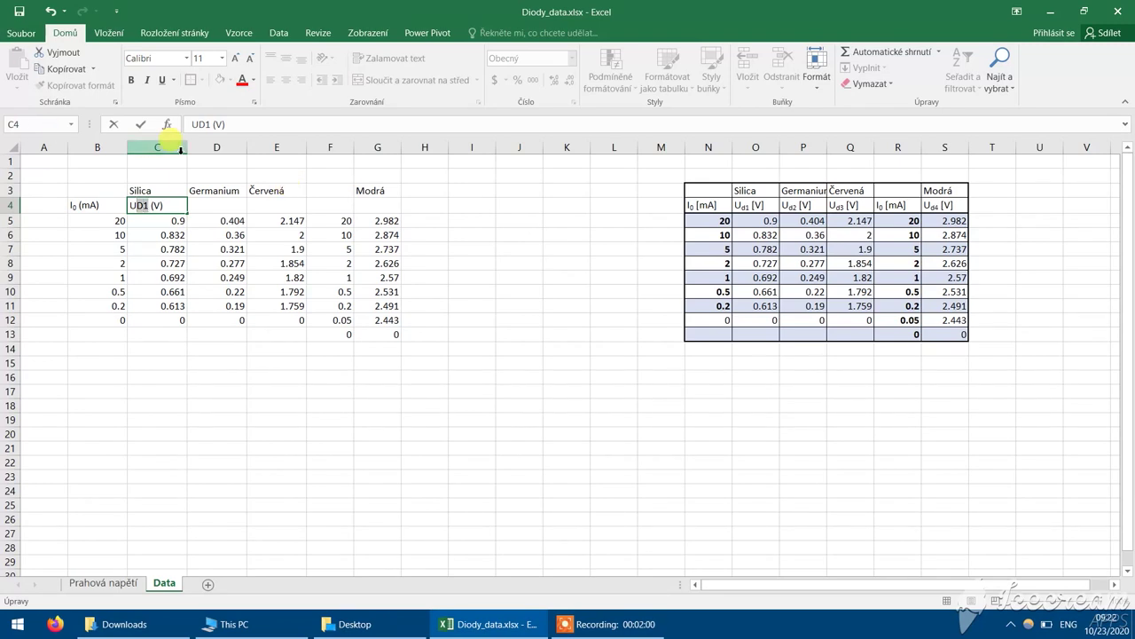
right_click(144, 203)
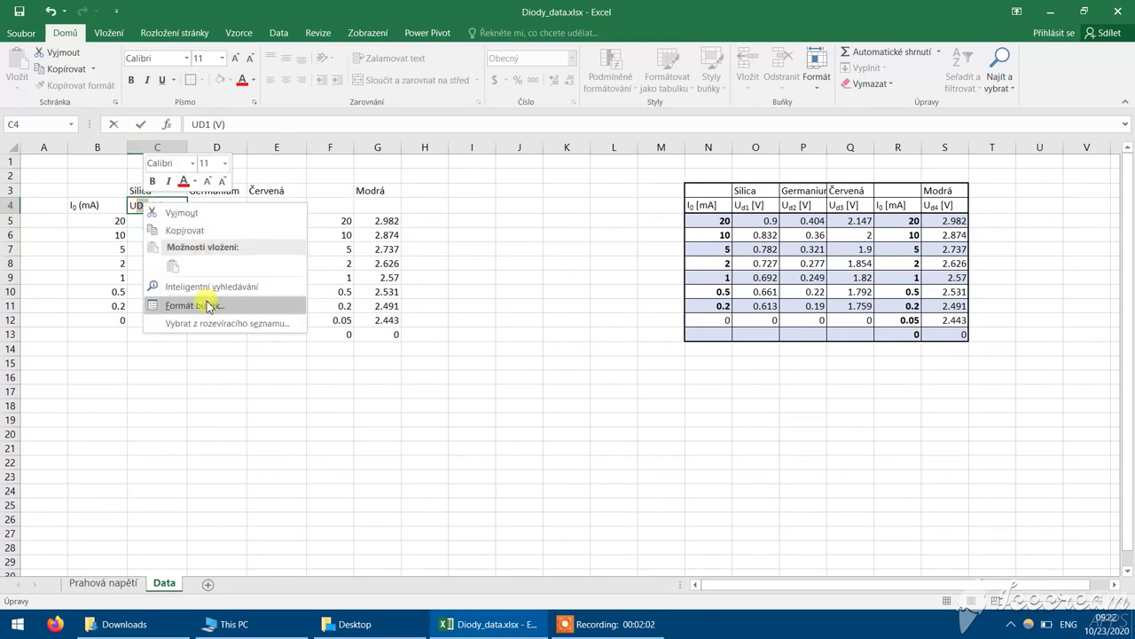
click(197, 305)
click(40, 342)
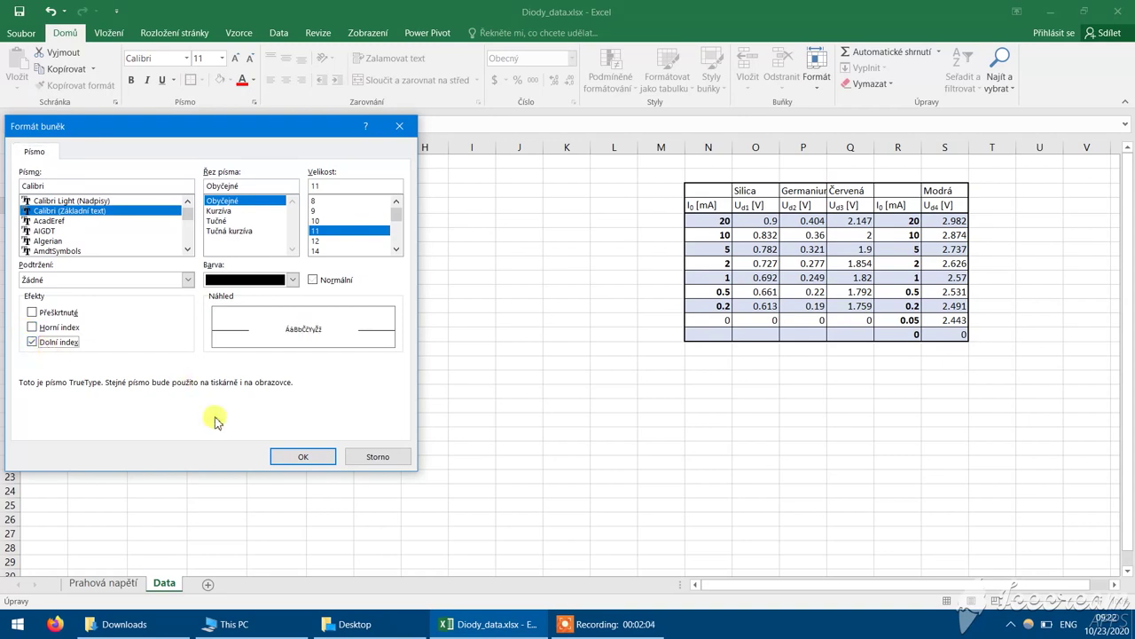
click(302, 456)
click(64, 262)
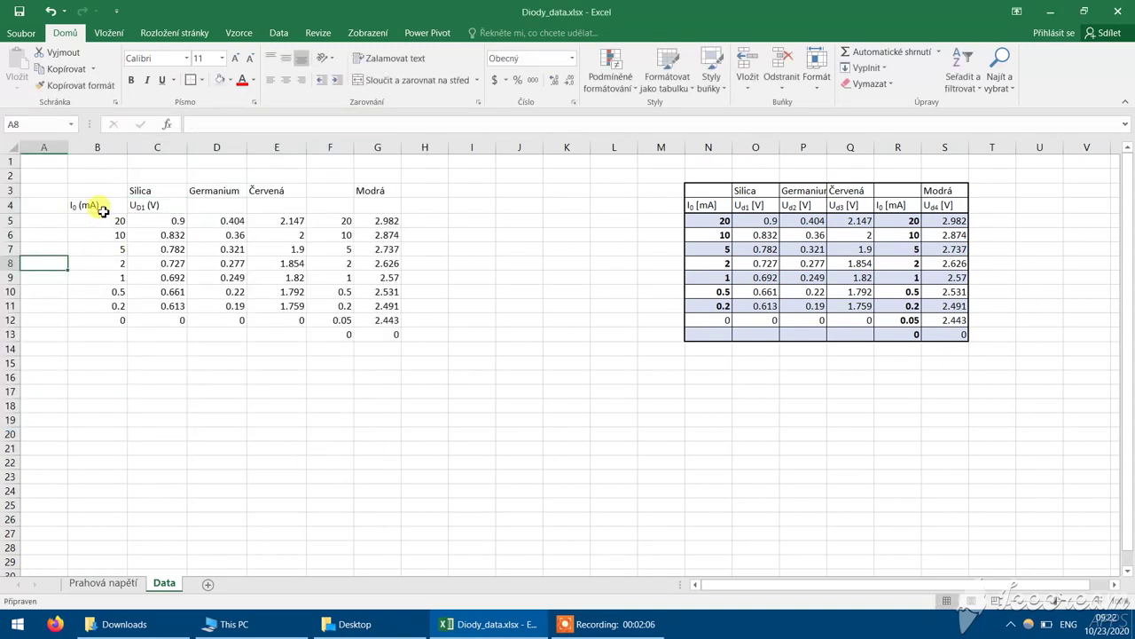
- Copy the current and voltage headers from B4:C4 to F4:G4
drag(114, 204, 148, 208)
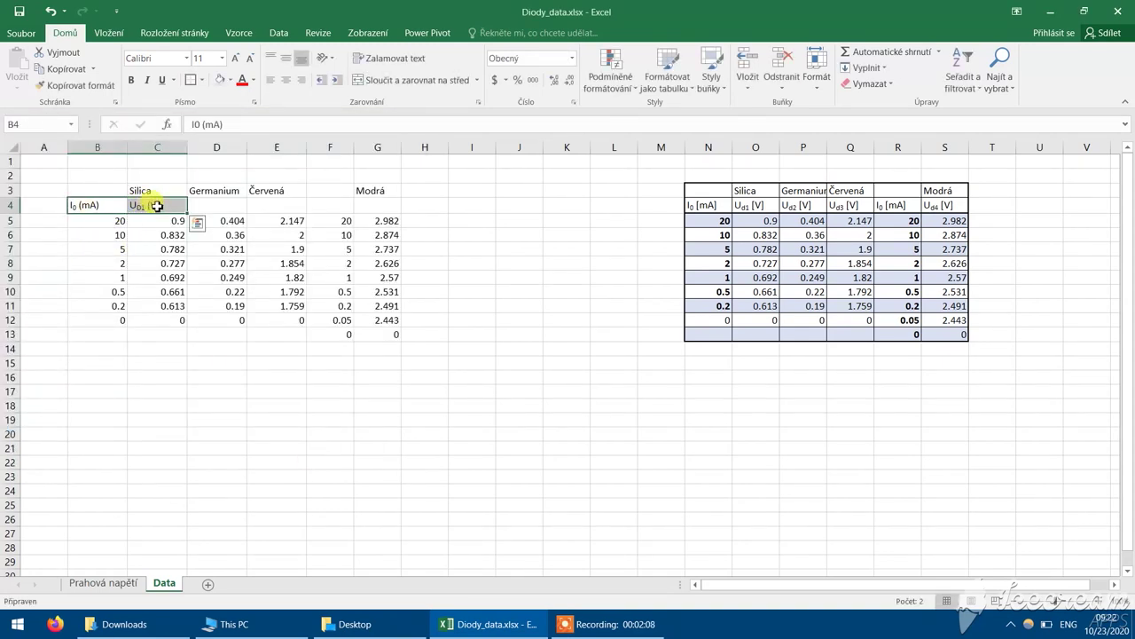
key(ctrl+c)
click(319, 207)
key(ctrl+v)
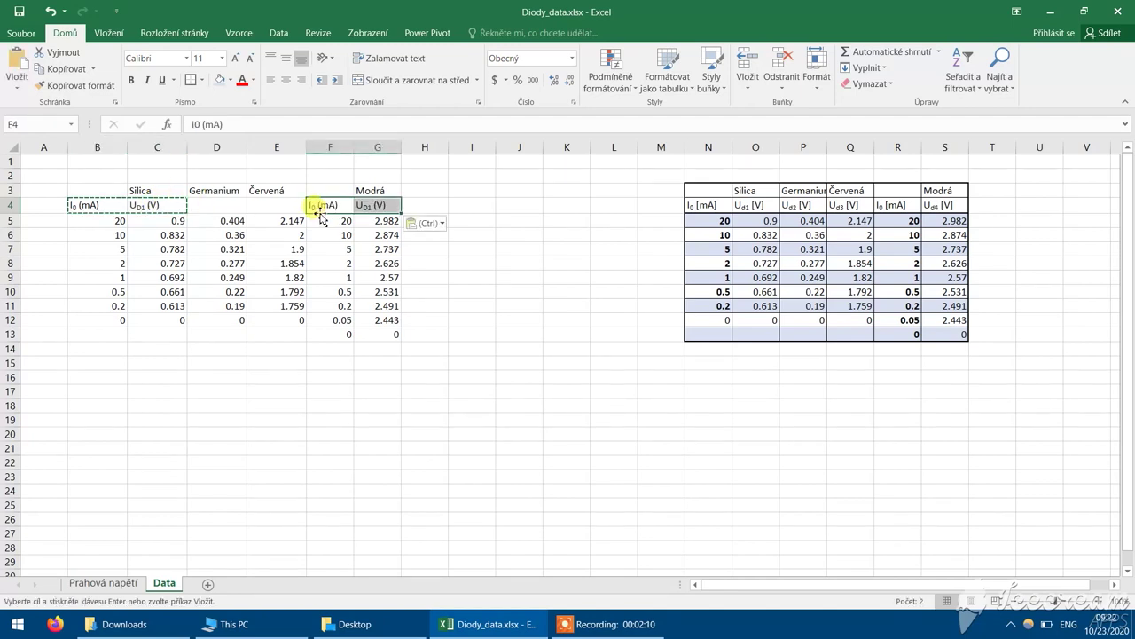
click(384, 204)
- Copy the voltage header from C4 into D4 and E4, under Germanium and Červená
click(130, 208)
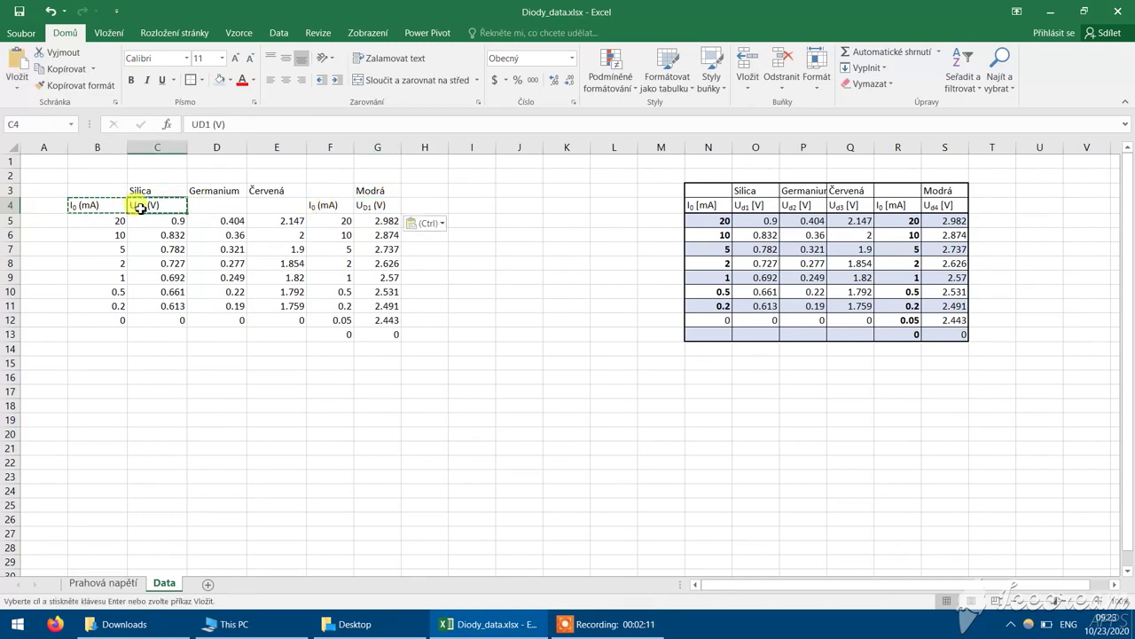
key(ctrl+c)
click(203, 204)
key(ctrl+v)
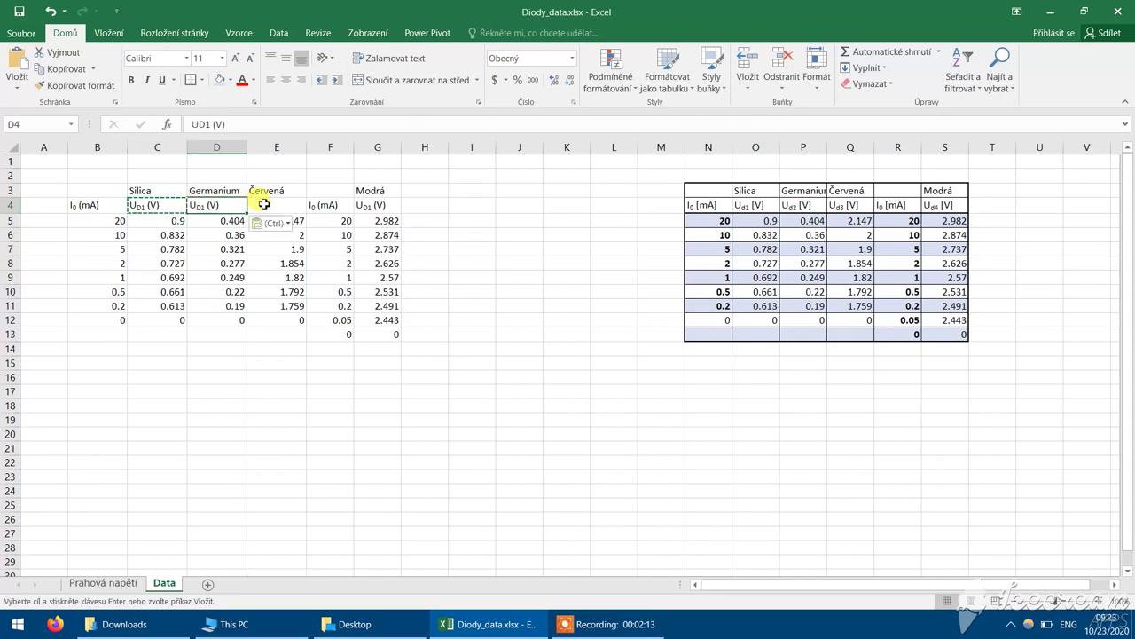
drag(266, 203, 204, 208)
key(ctrl+v)
- Renumber the voltage headers to UD2 for Germanium, UD3 for Červená and UD4 for Modrá
double_click(206, 204)
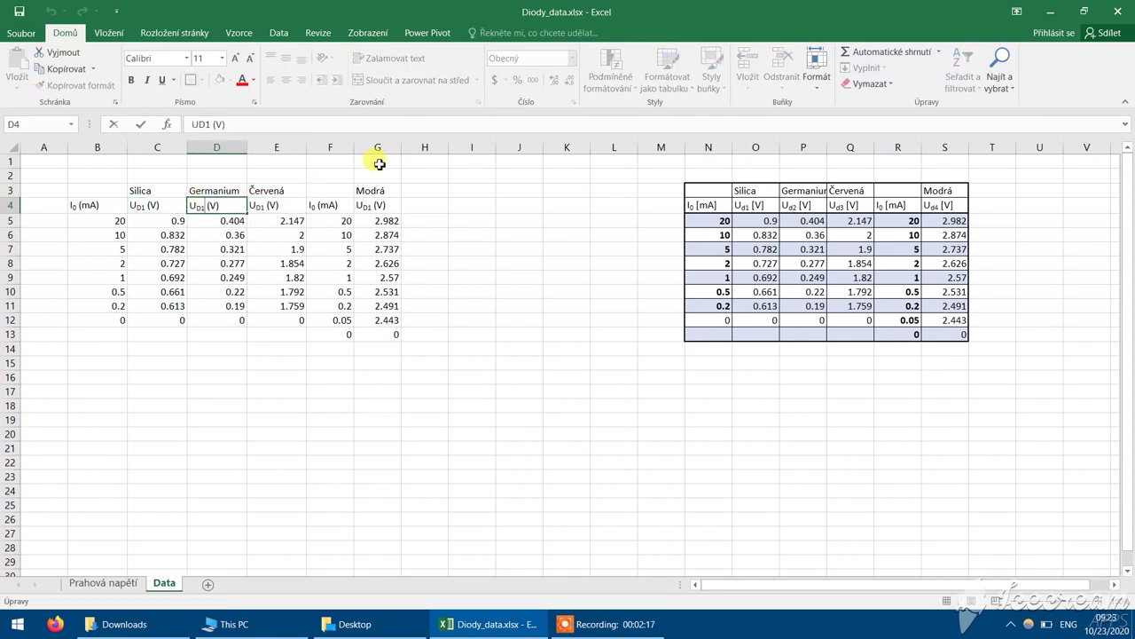
key(Return)
key(Up)
key(Right)
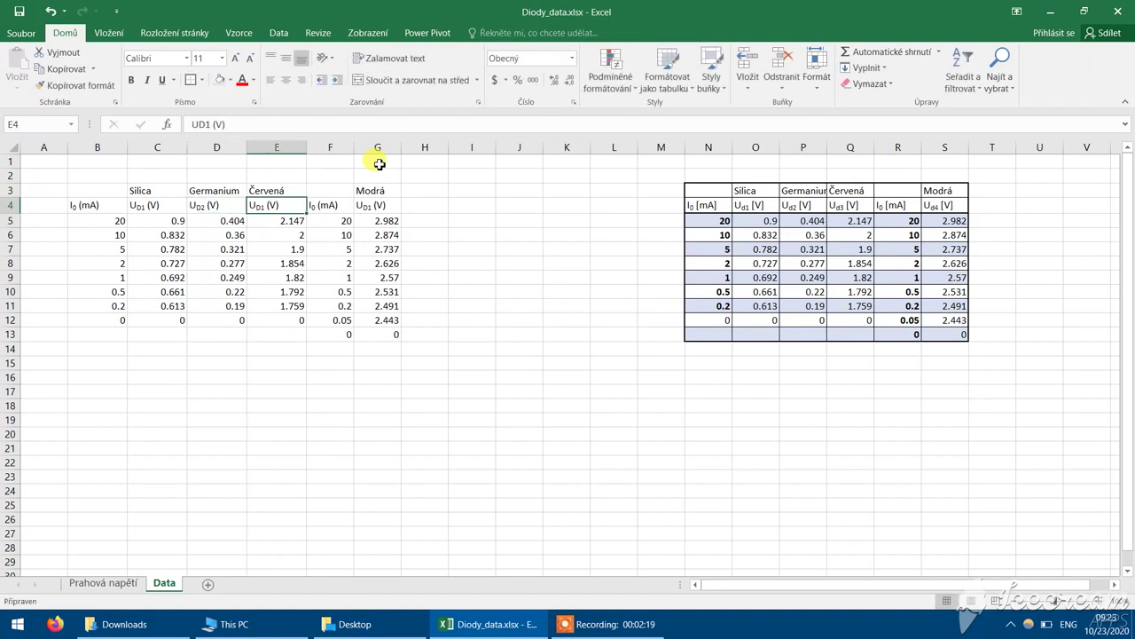
key(F2)
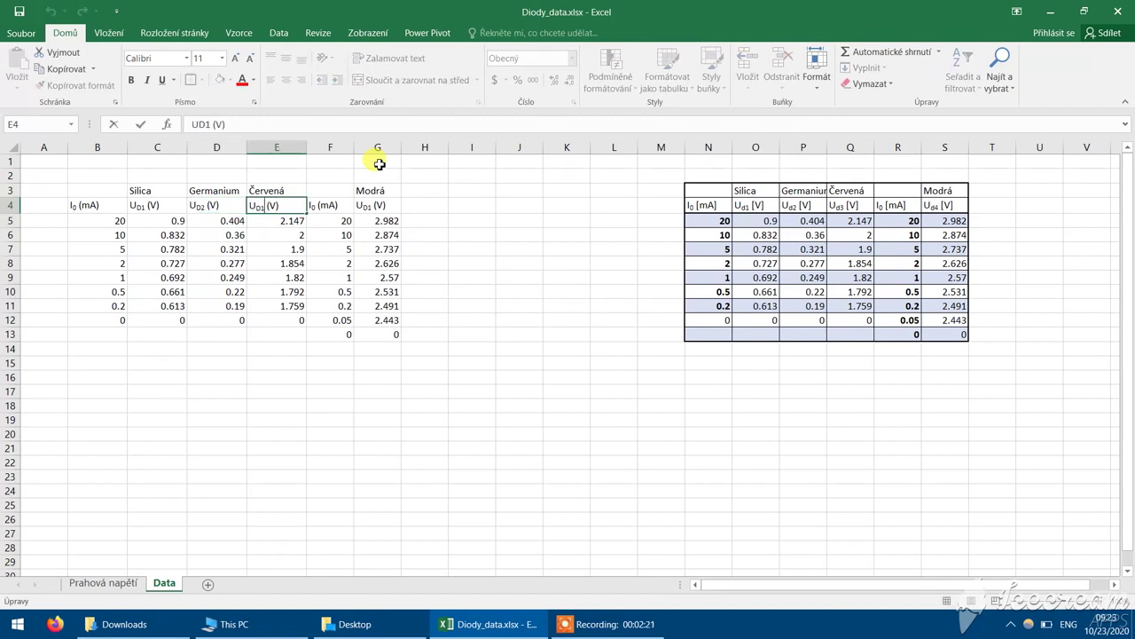
key(Return)
click(372, 209)
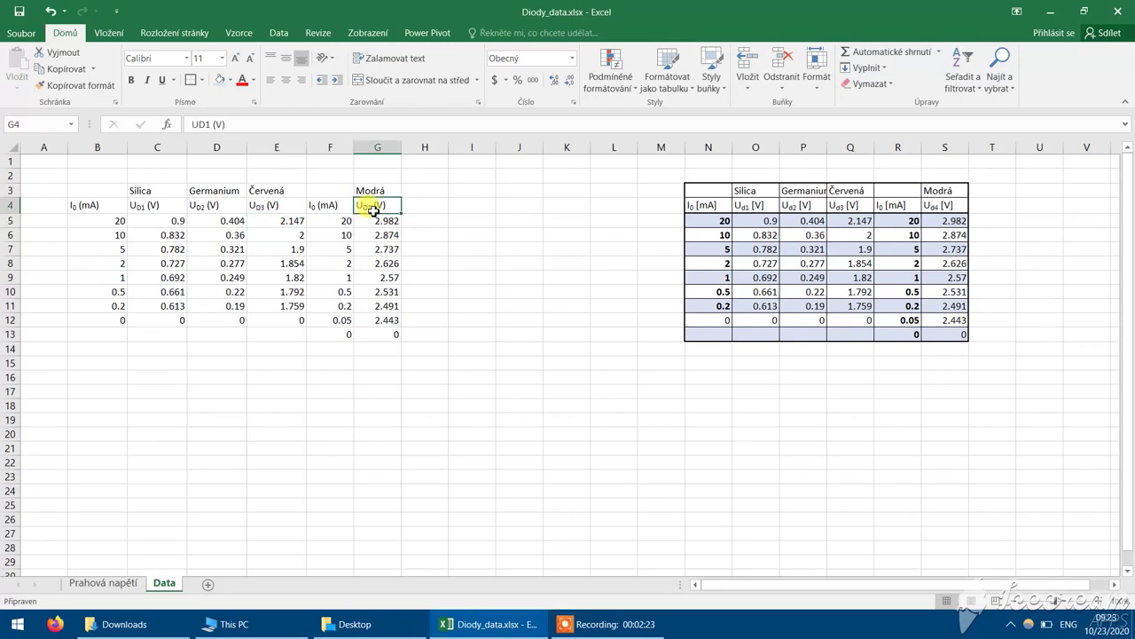
double_click(372, 207)
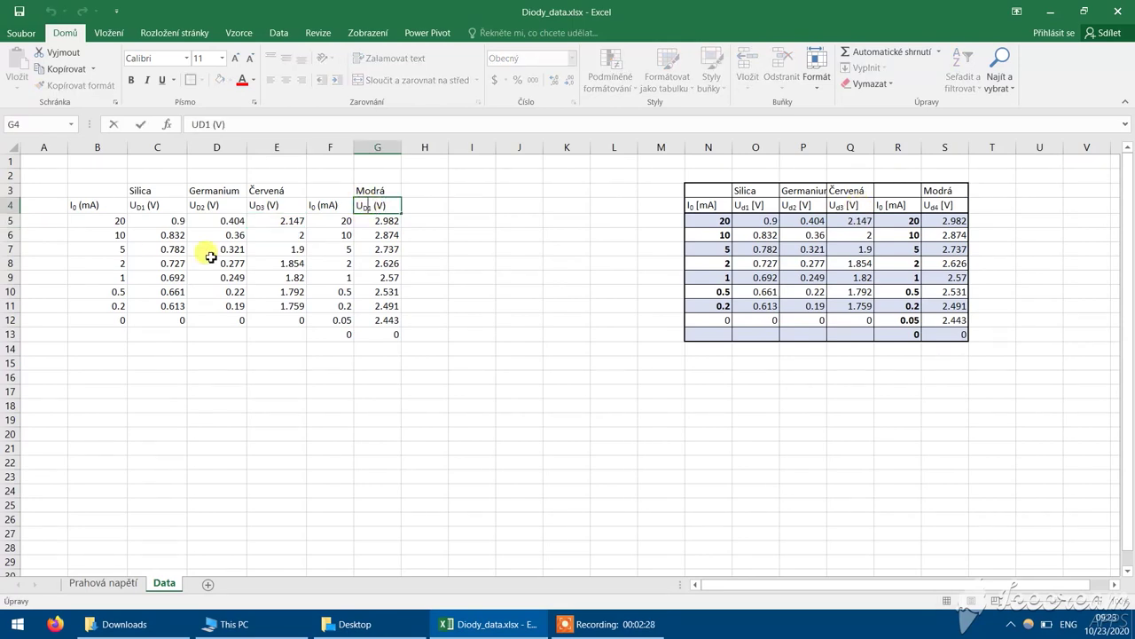
key(Return)
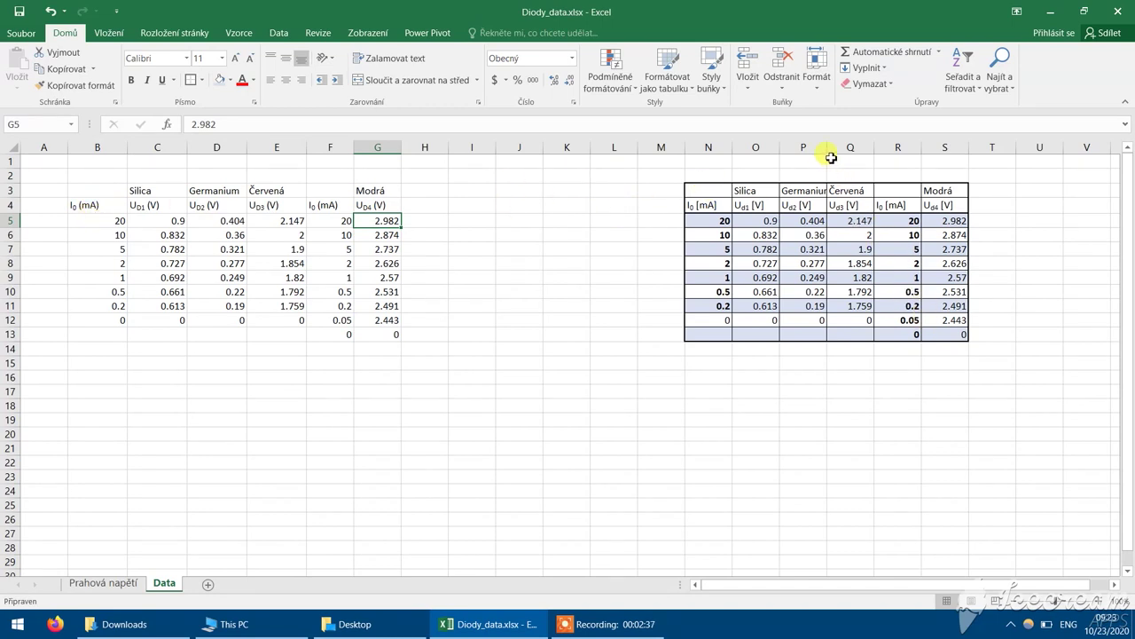
- Give columns C through G one equal width, slightly narrower than column C's current width
click(158, 147)
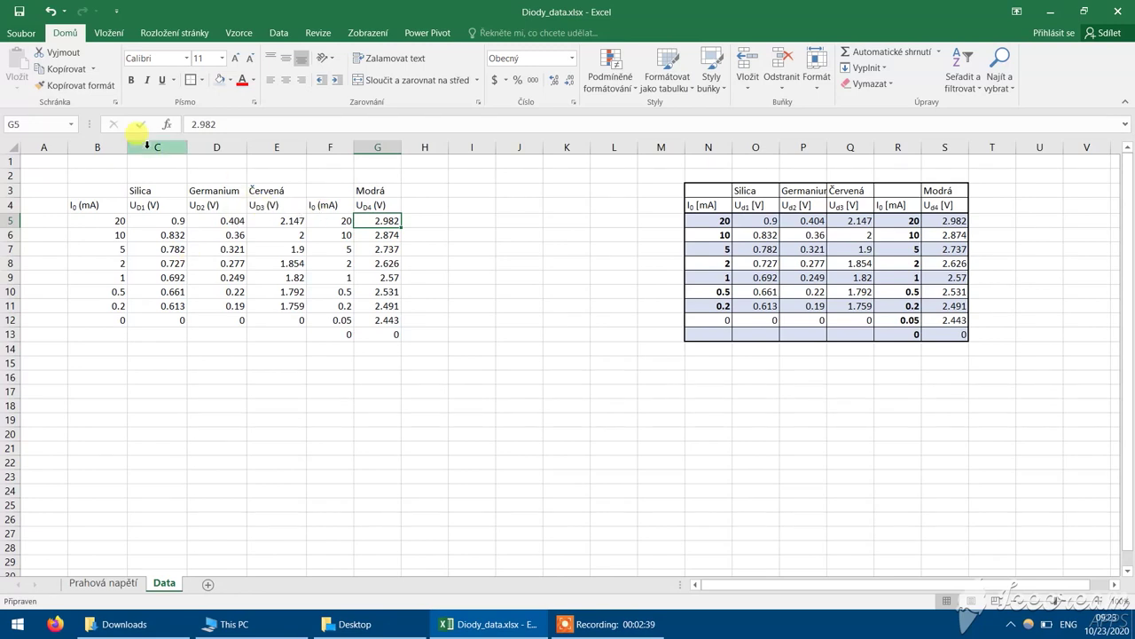
drag(264, 137, 373, 135)
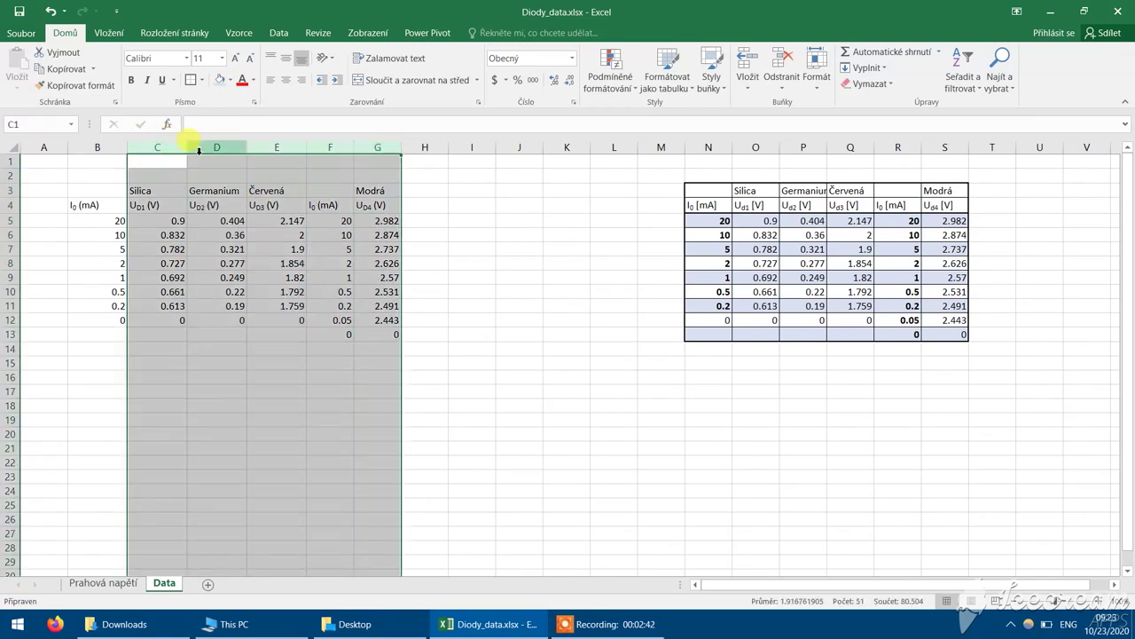
drag(191, 152, 184, 146)
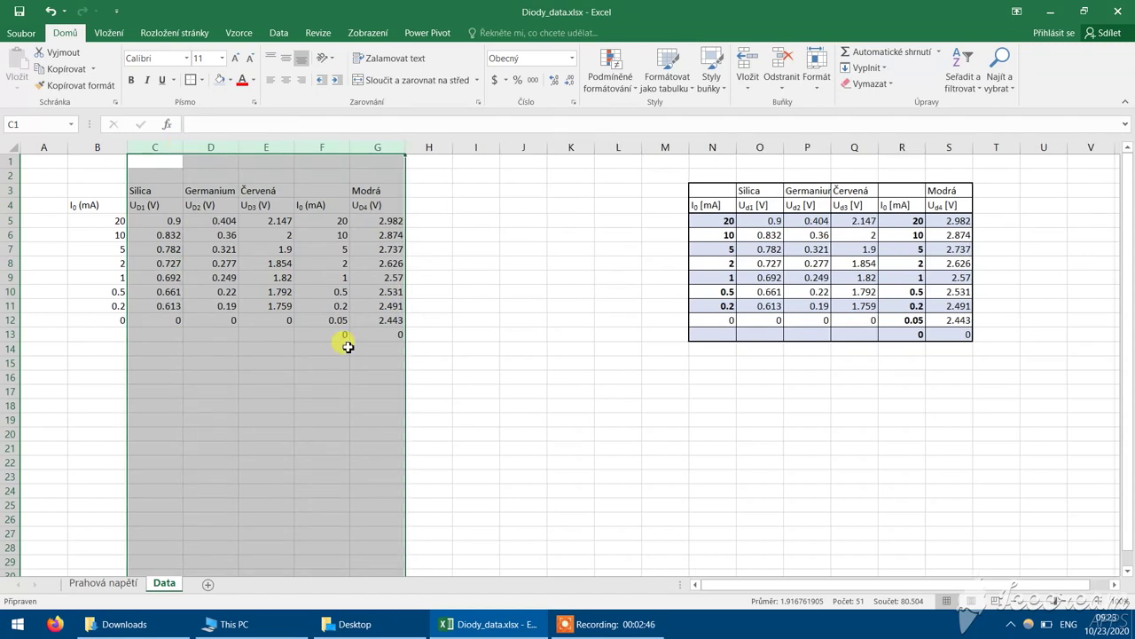
click(352, 387)
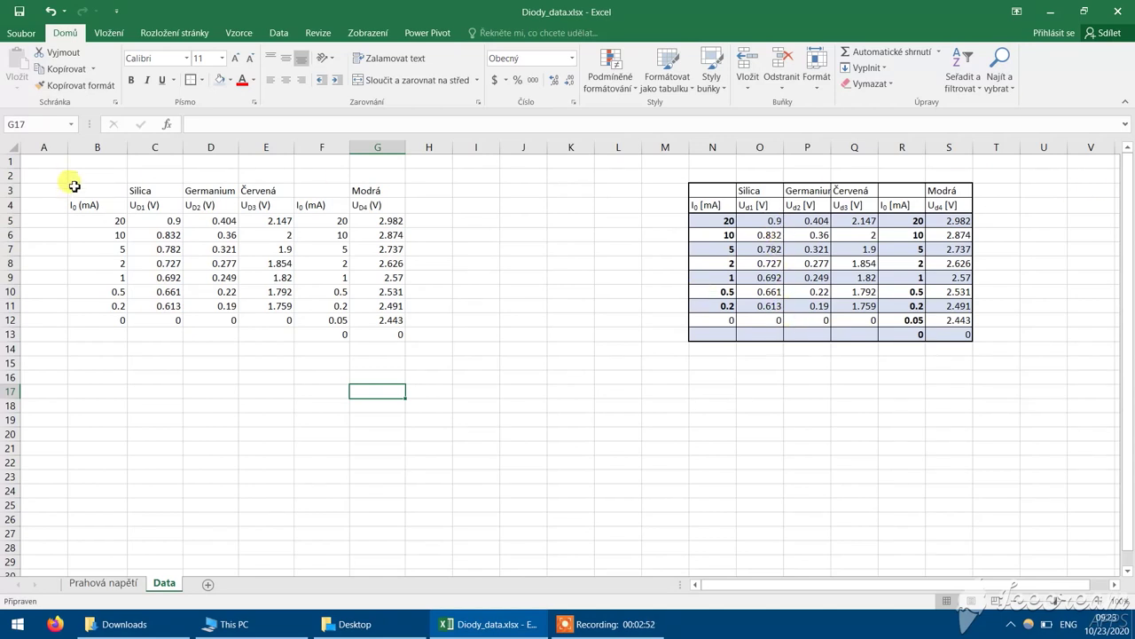
- Shade alternate data rows 5, 7, 9, 11 and 13 across columns B to G in light green
drag(130, 221, 377, 221)
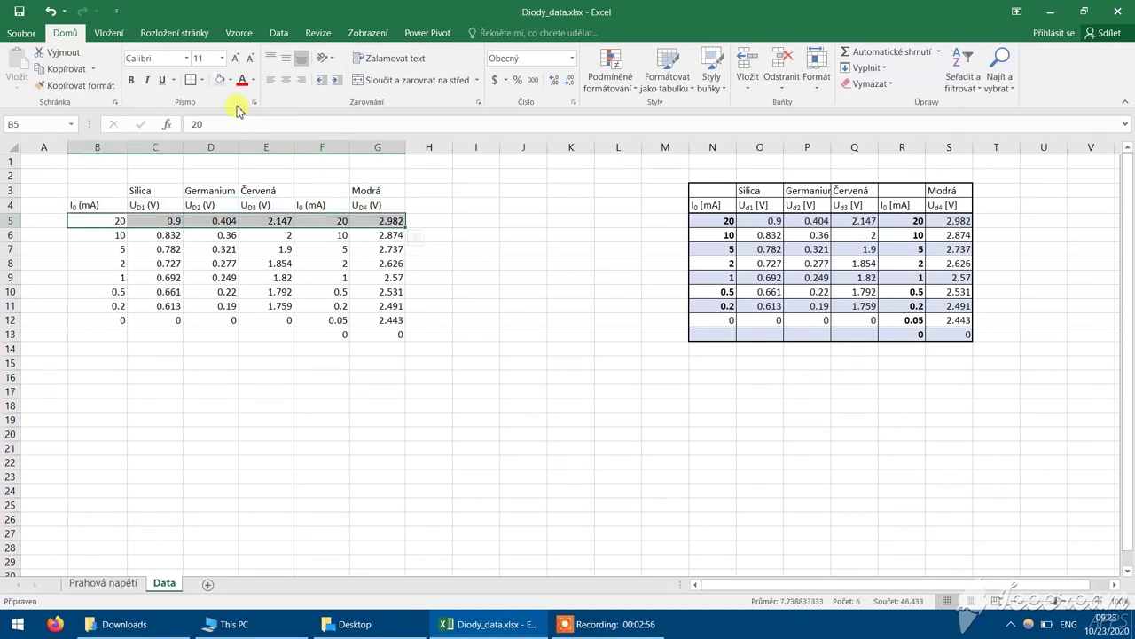
click(228, 82)
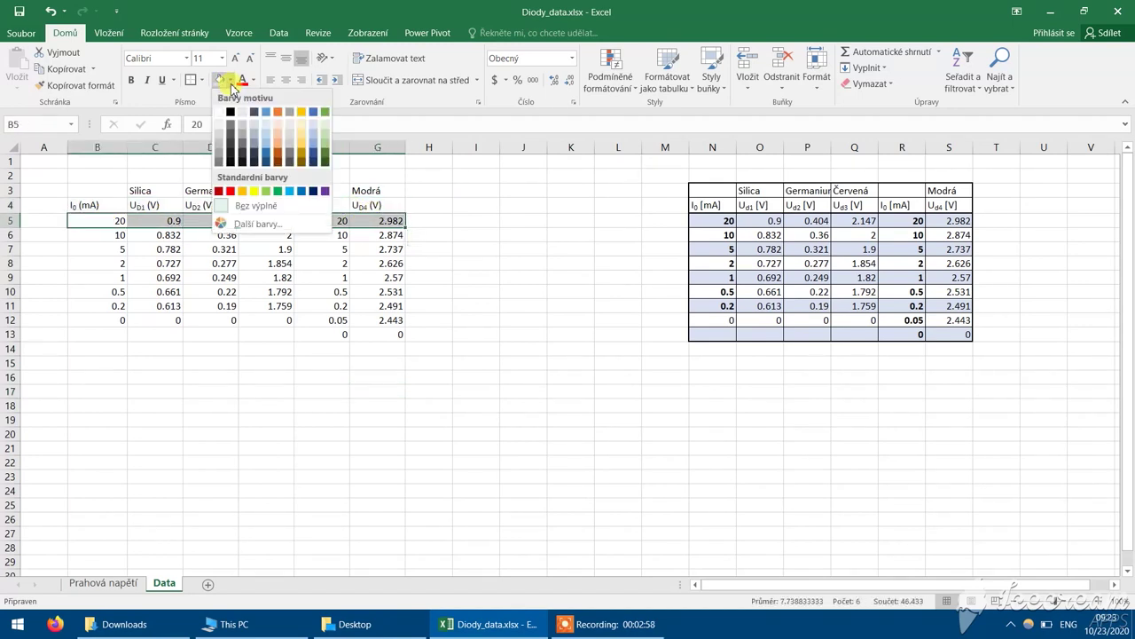
click(326, 131)
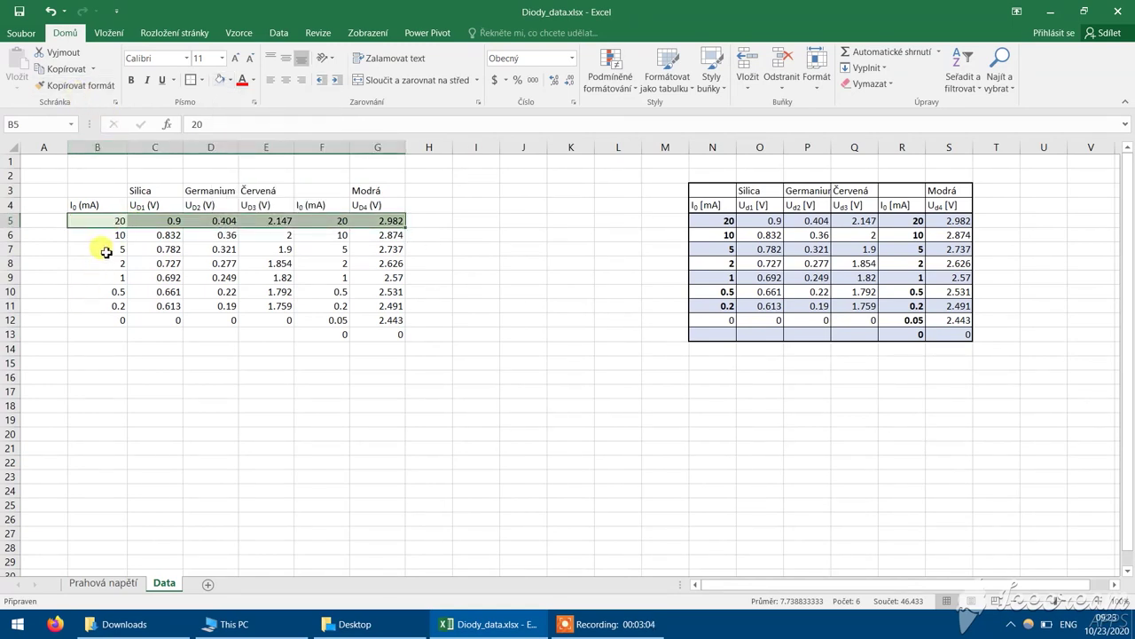
drag(98, 251, 371, 245)
drag(83, 274, 390, 277)
drag(82, 305, 109, 337)
click(222, 82)
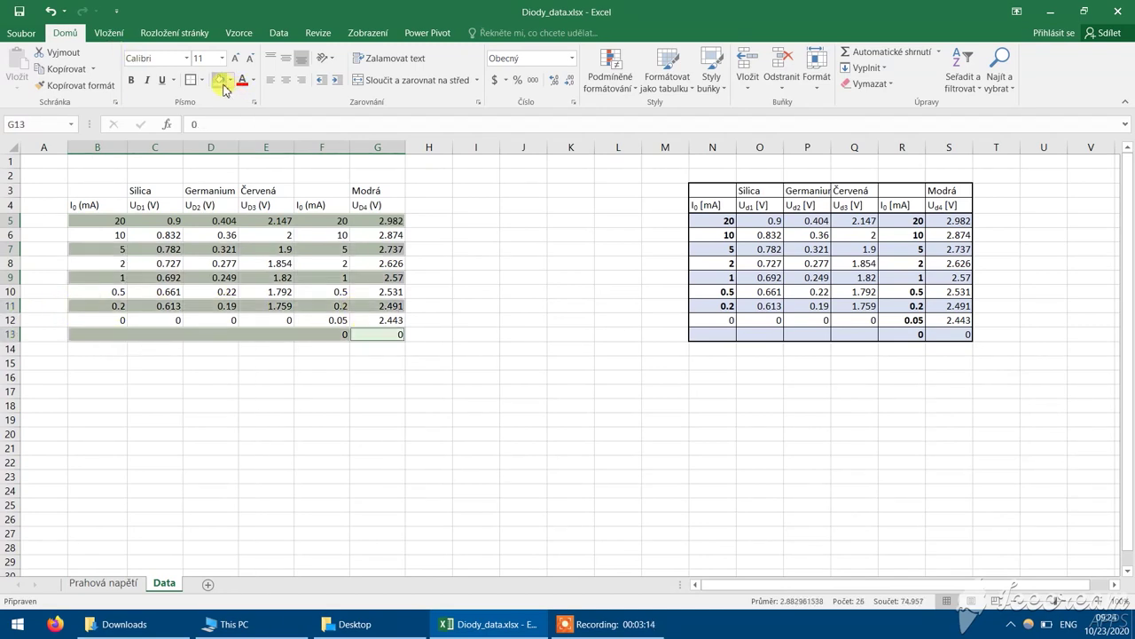
click(493, 348)
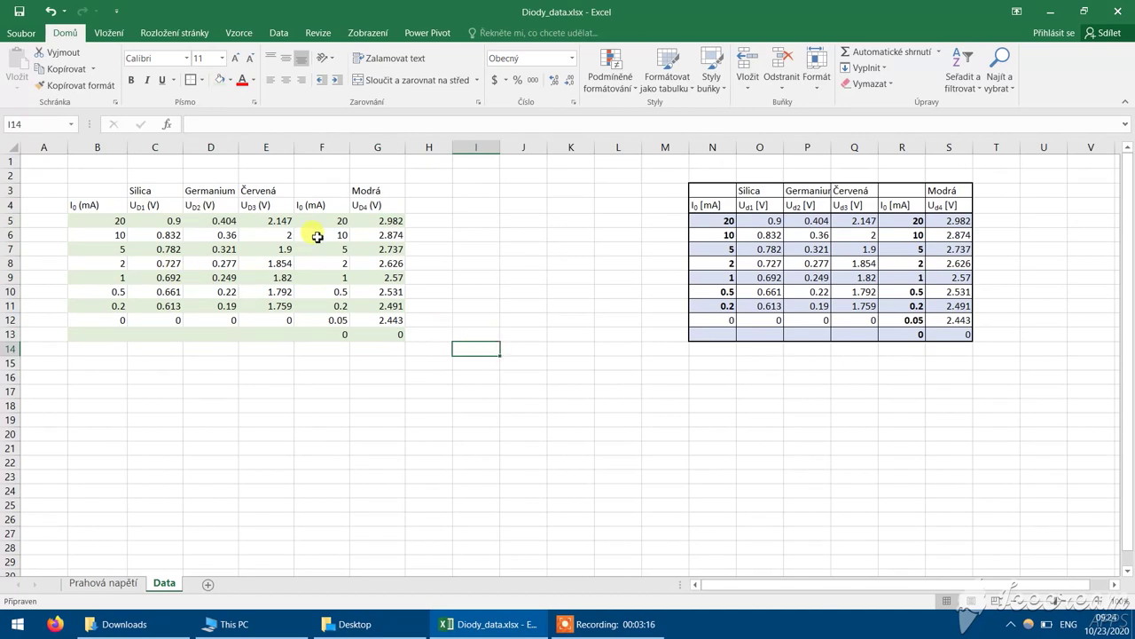
- Apply all borders plus a thick outside border to the table in B3:G13
drag(382, 335, 80, 188)
click(202, 79)
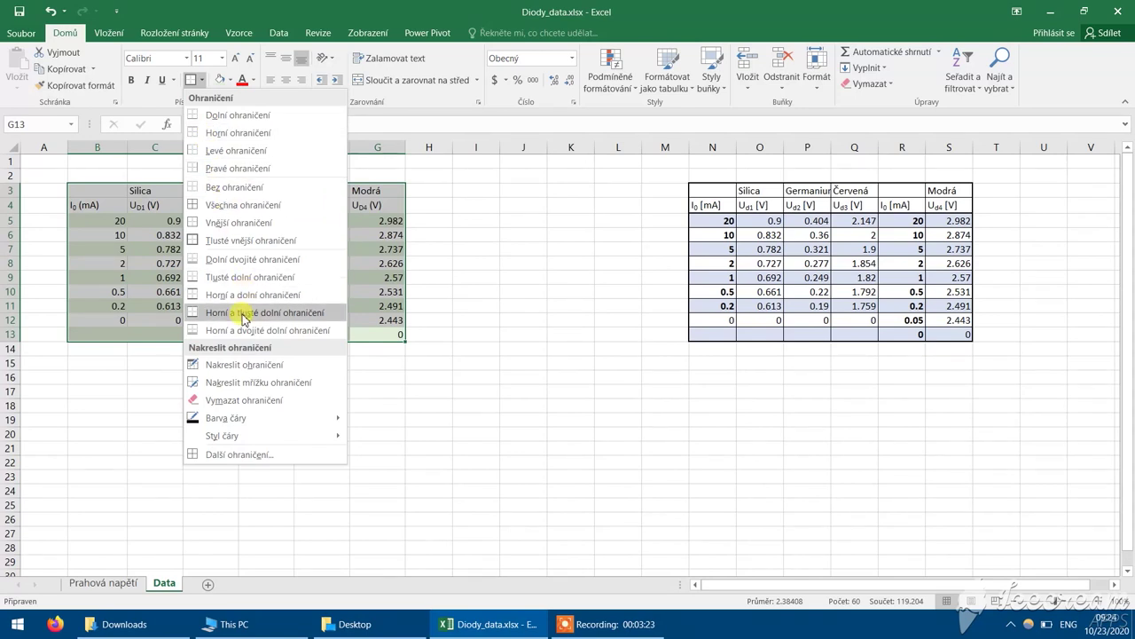
click(247, 205)
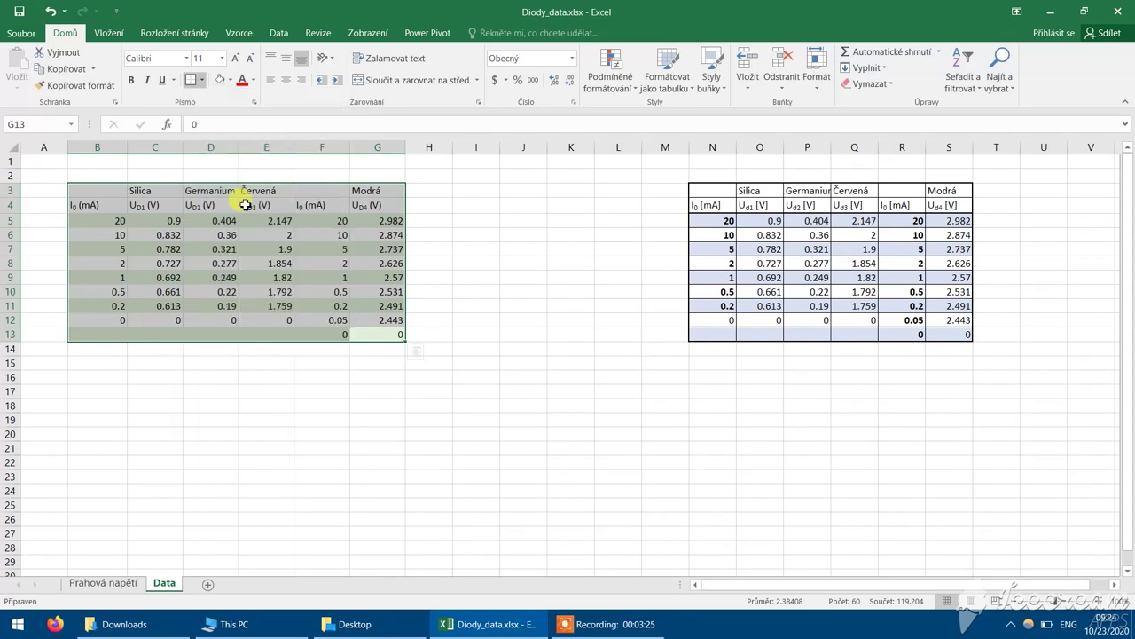
click(201, 80)
click(240, 240)
click(479, 390)
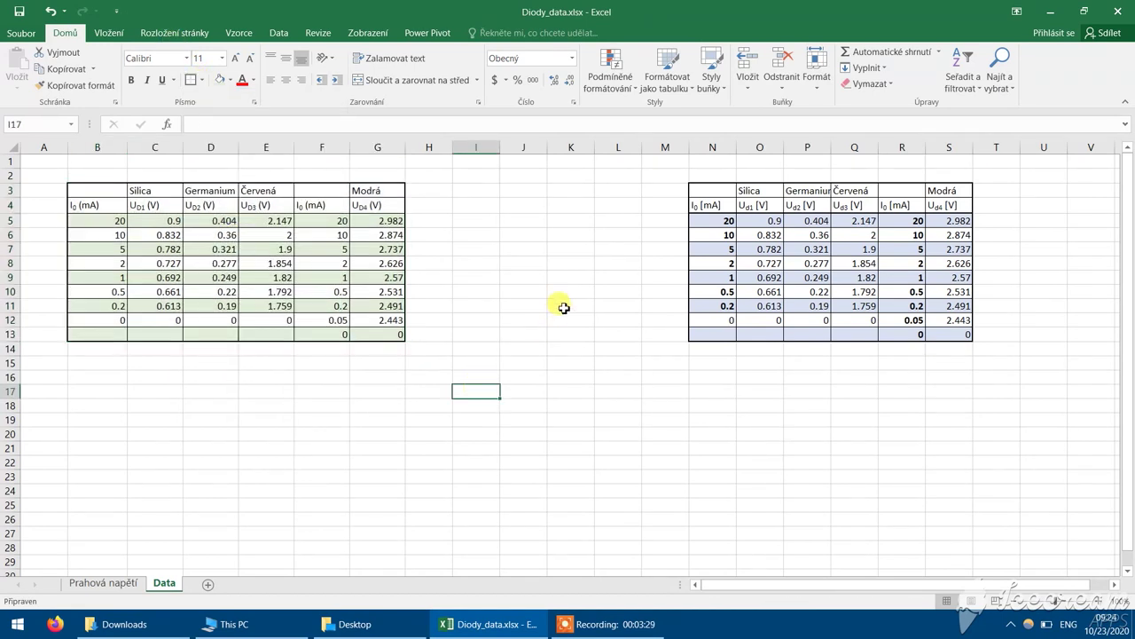
- Bold the current values in B5:B12 and F5:F13
drag(114, 221, 118, 319)
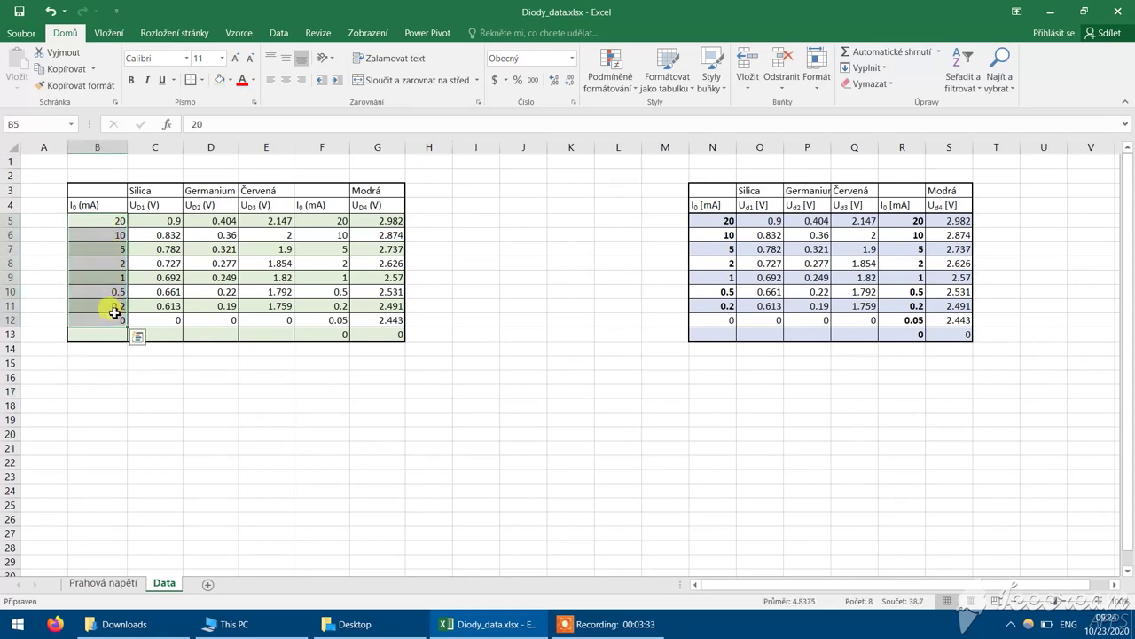
key(ctrl+b)
click(260, 405)
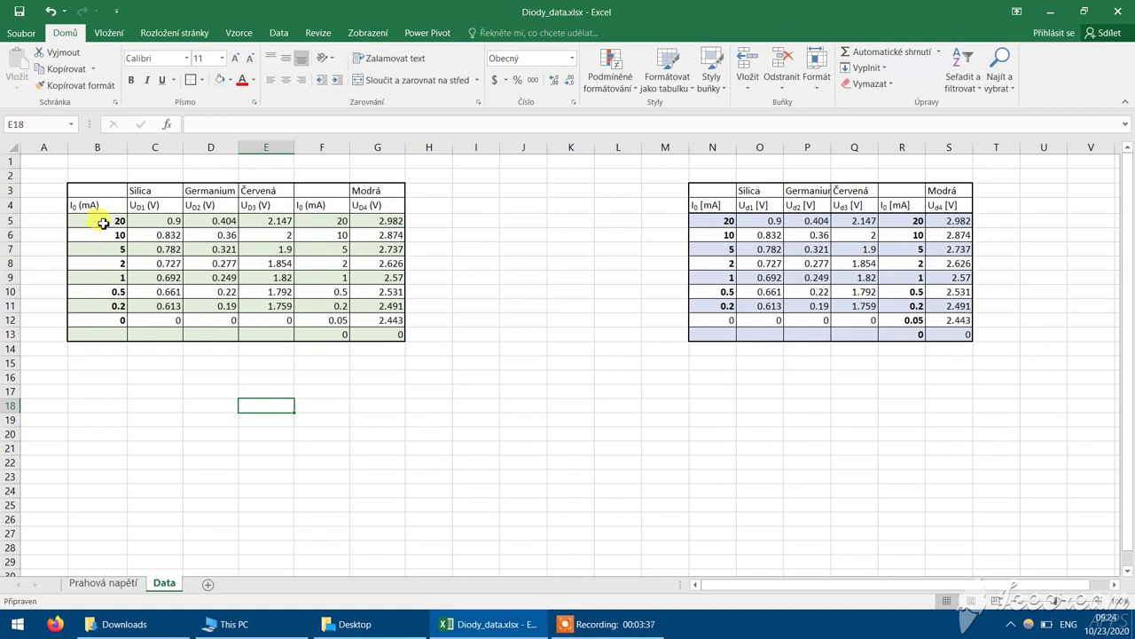
drag(333, 227, 69, 218)
key(ctrl+b)
click(306, 433)
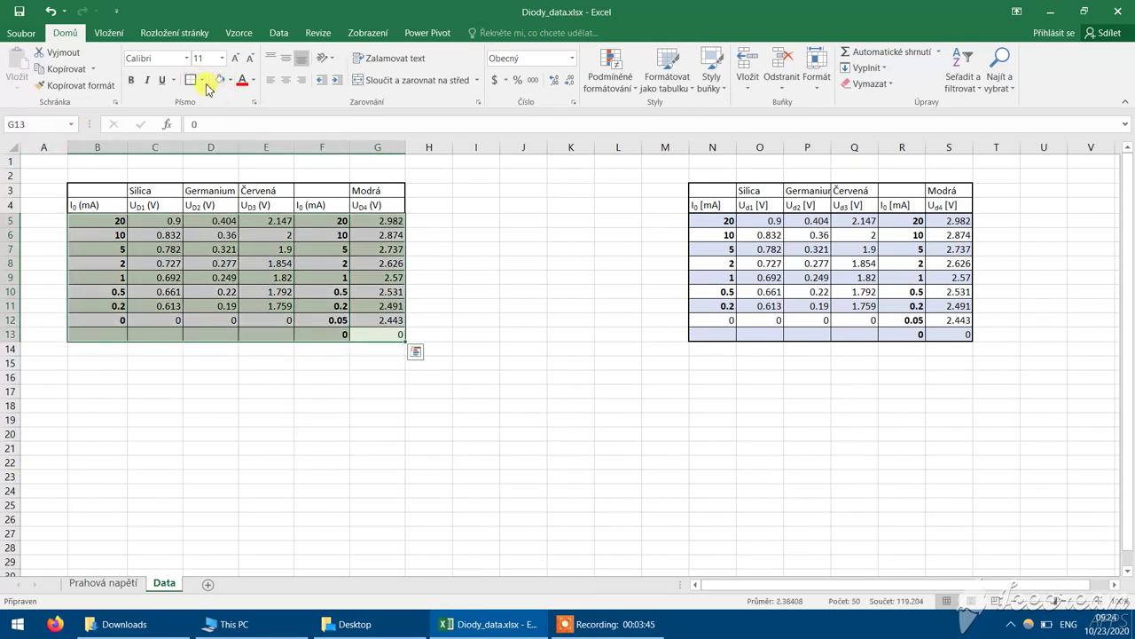
click(675, 392)
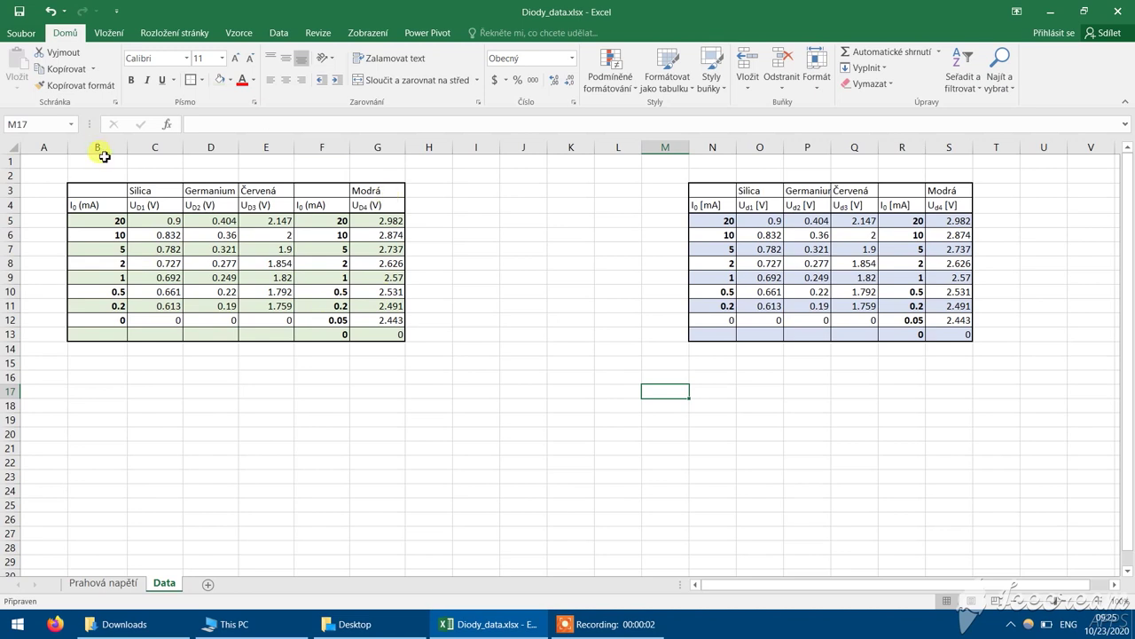
- Erase the reference table in N3:S13, removing its contents and replacing its formatting with that of a blank cell
drag(681, 181, 956, 348)
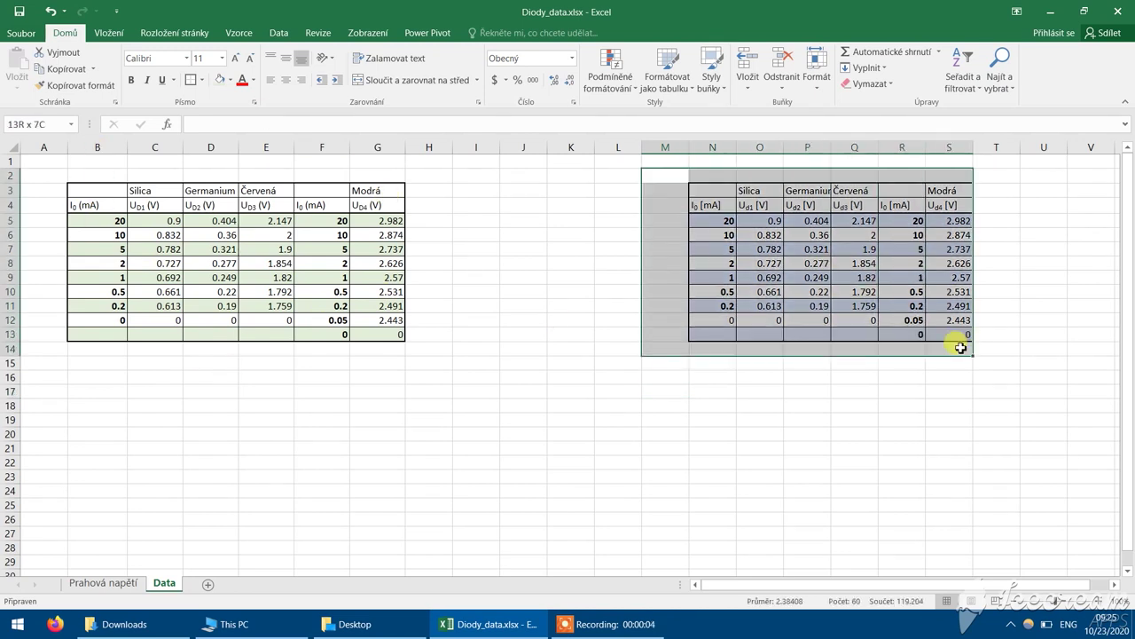
key(Delete)
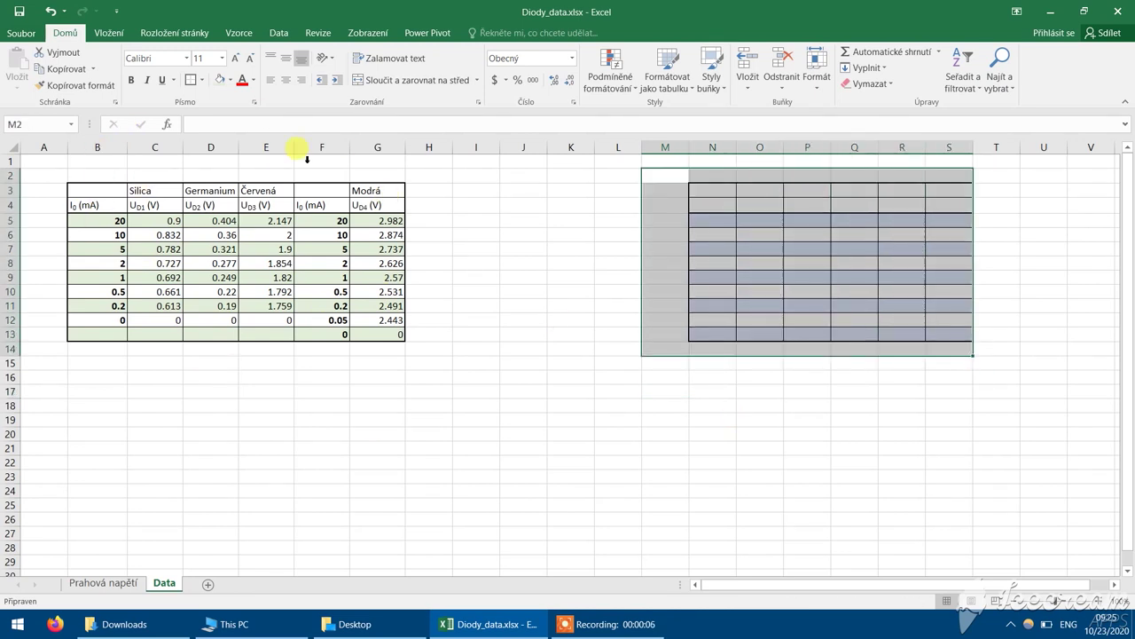
click(618, 391)
click(106, 85)
drag(654, 385, 988, 179)
click(666, 519)
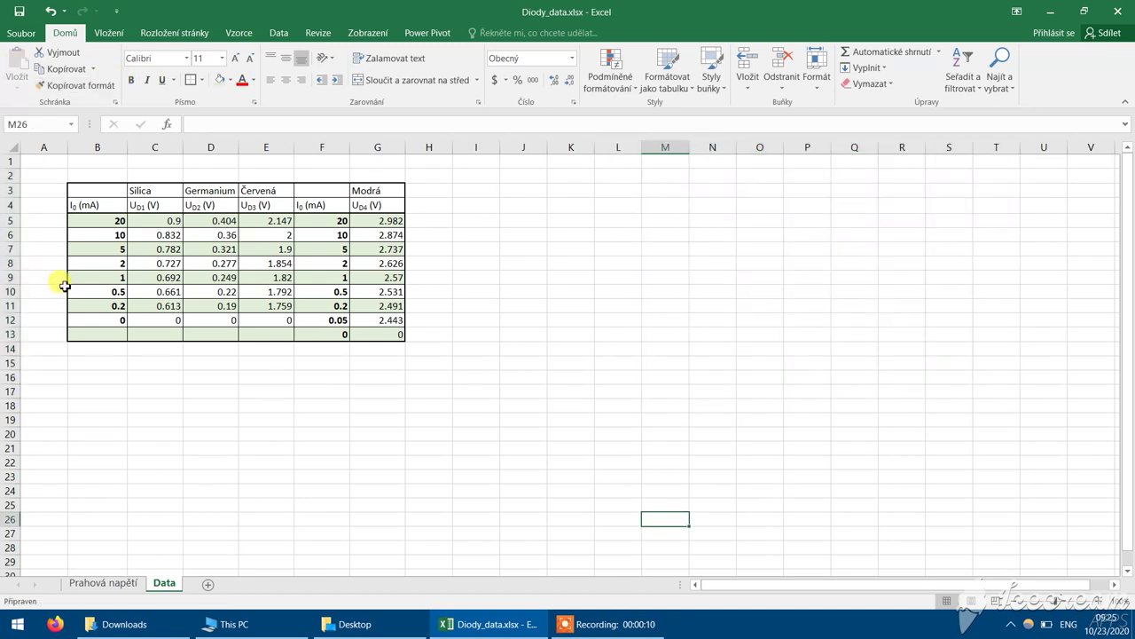
- Add a blank worksheet after the Data sheet and delete it again
click(208, 585)
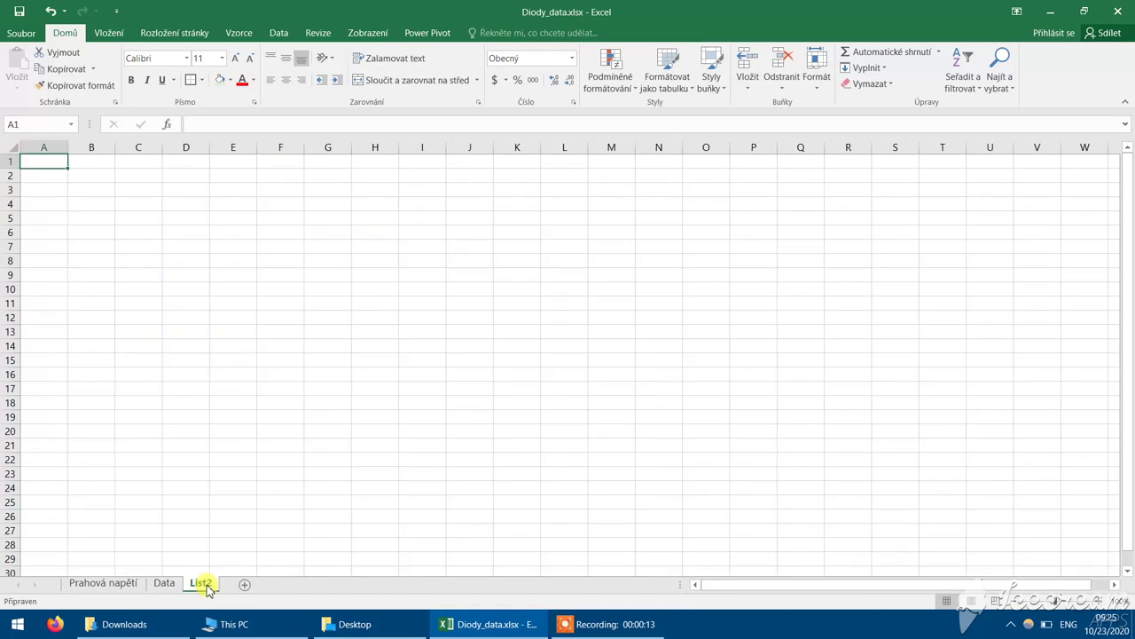
click(164, 583)
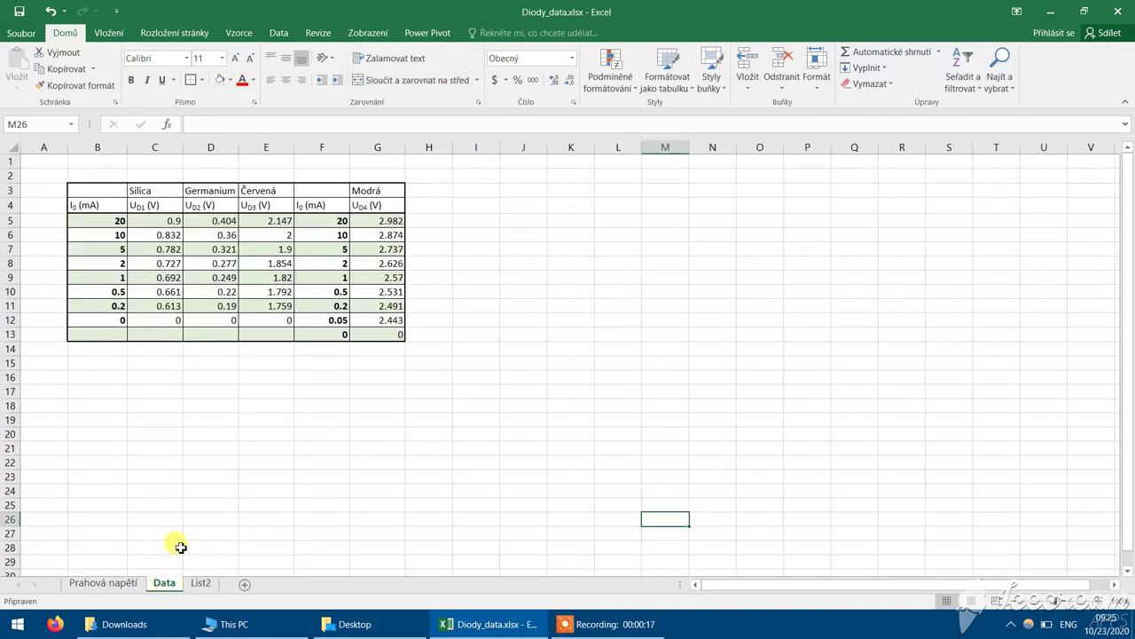
right_click(201, 582)
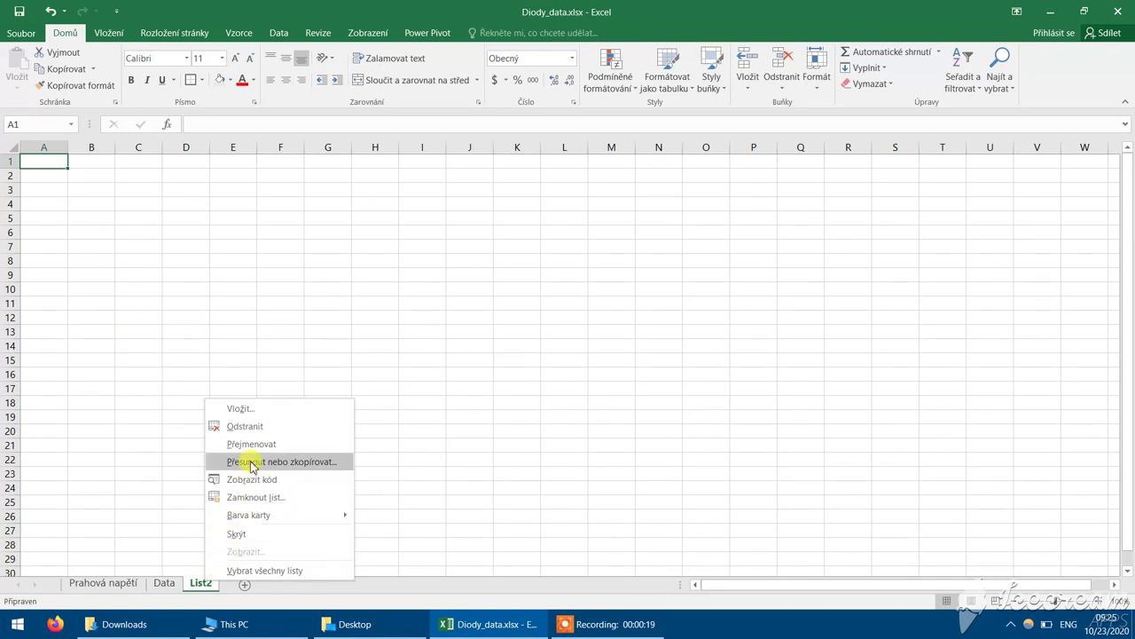
click(247, 428)
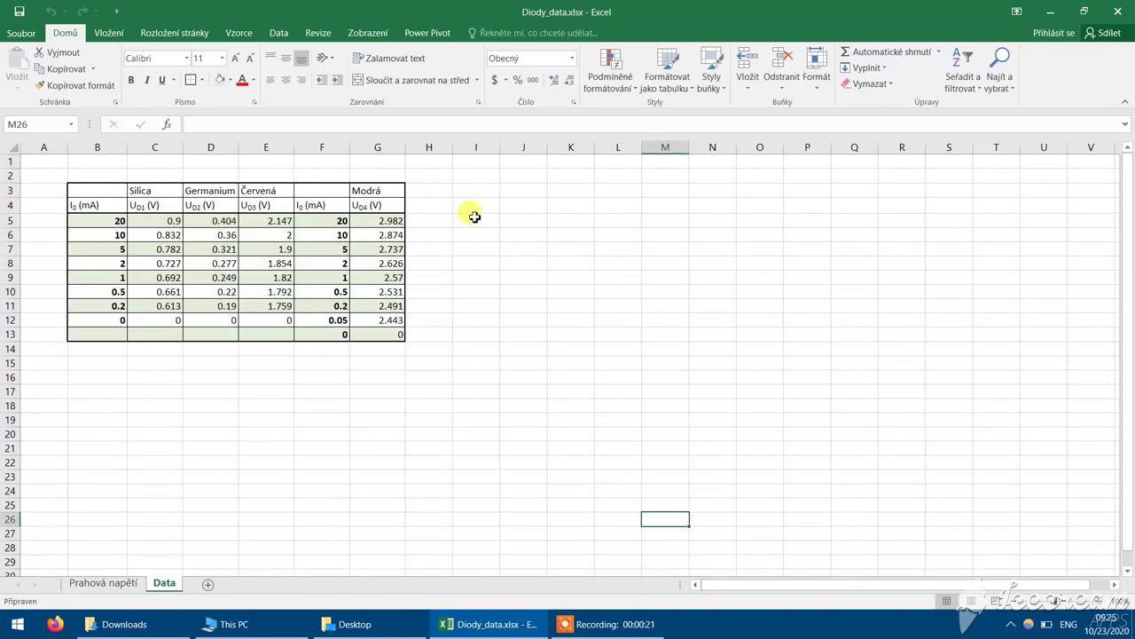
click(502, 189)
click(100, 36)
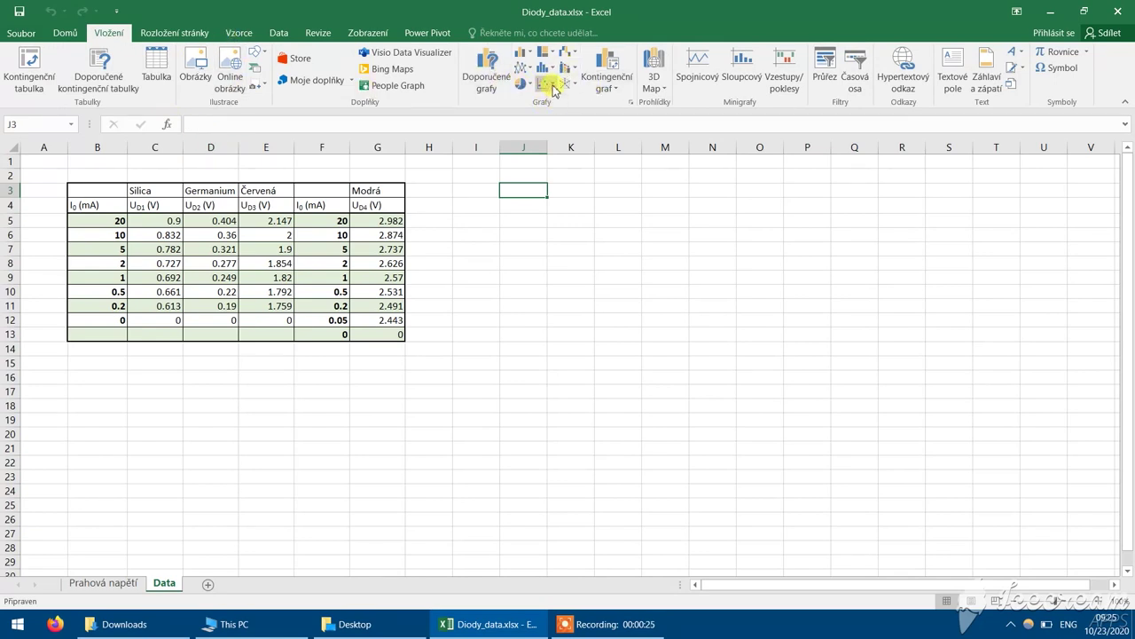
click(550, 85)
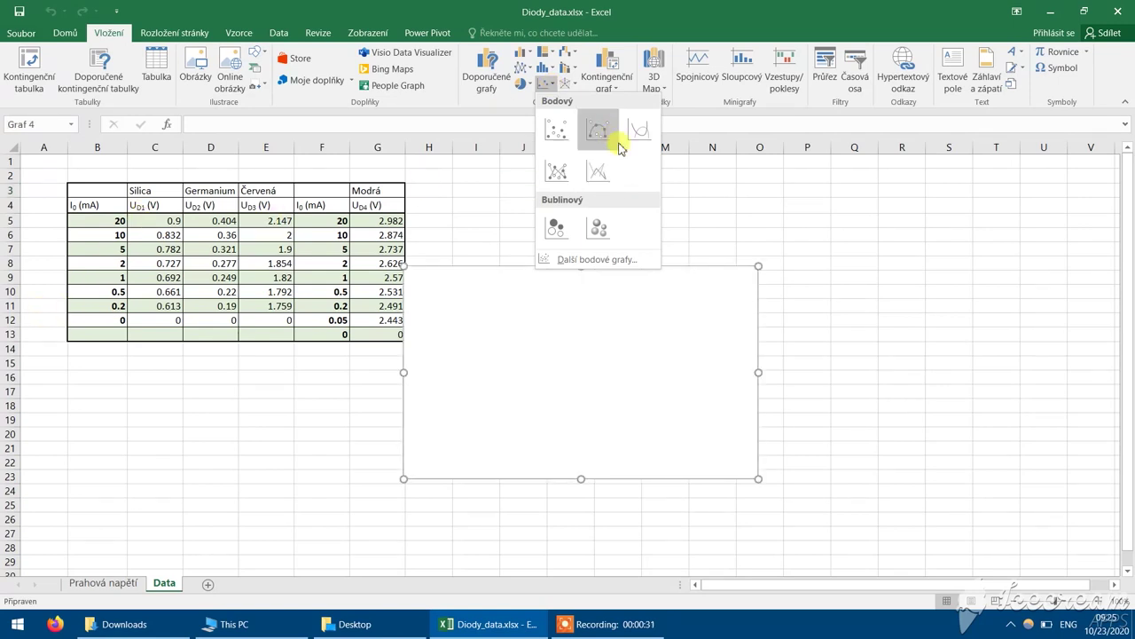
click(748, 240)
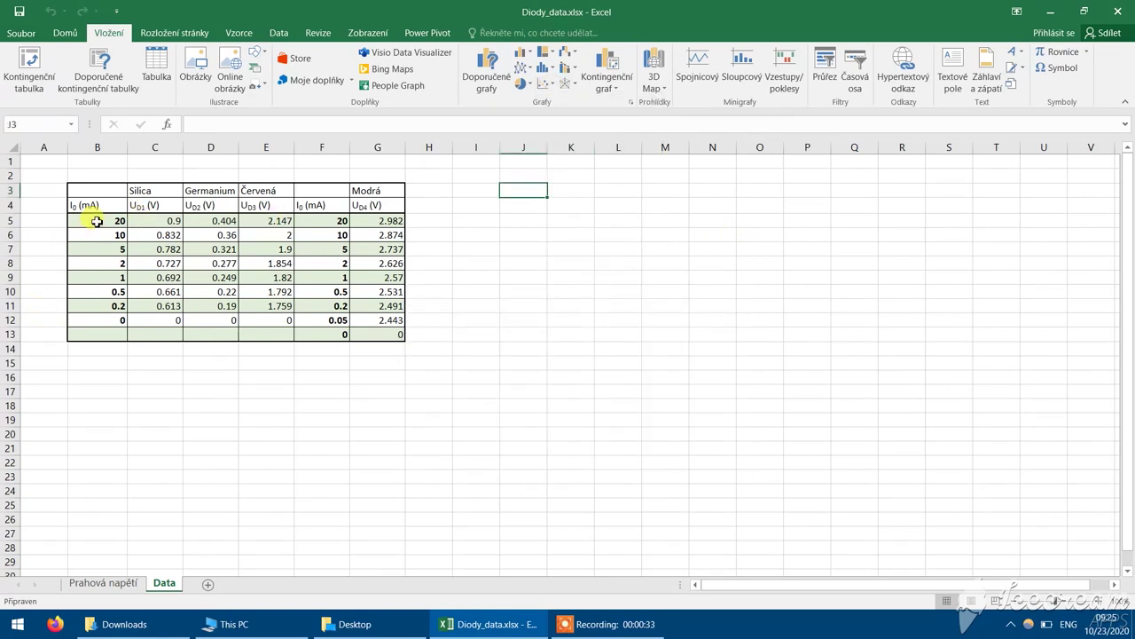
- Insert a scatter chart with smooth lines and markers from B5:C12, with current on the horizontal axis, and place it beside the table
drag(96, 222, 153, 320)
click(545, 83)
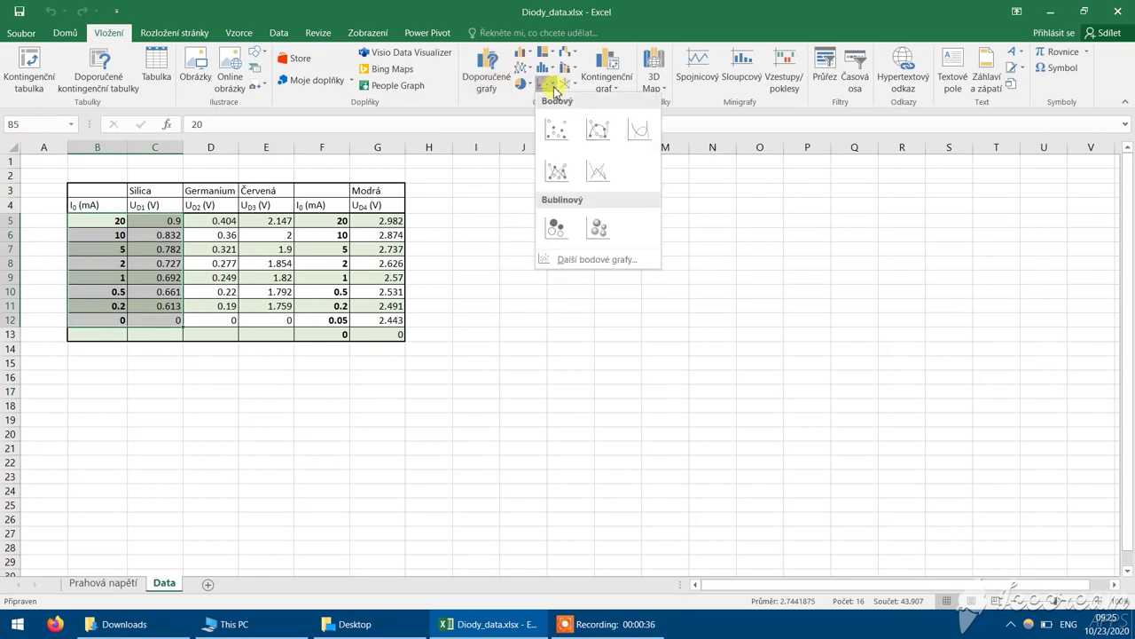
click(585, 260)
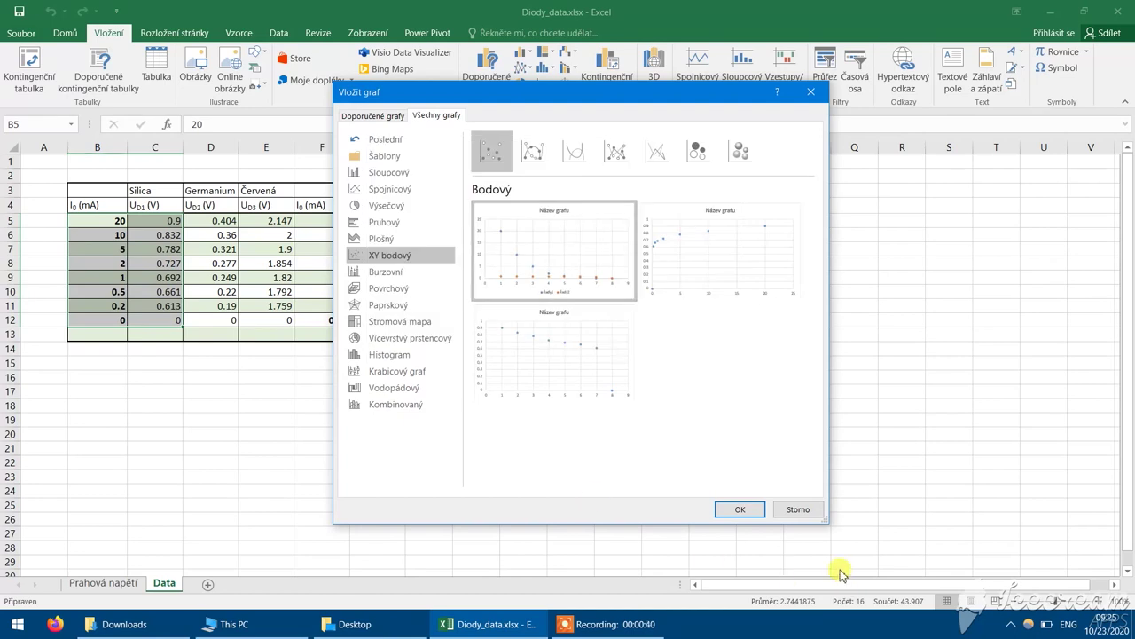
click(532, 156)
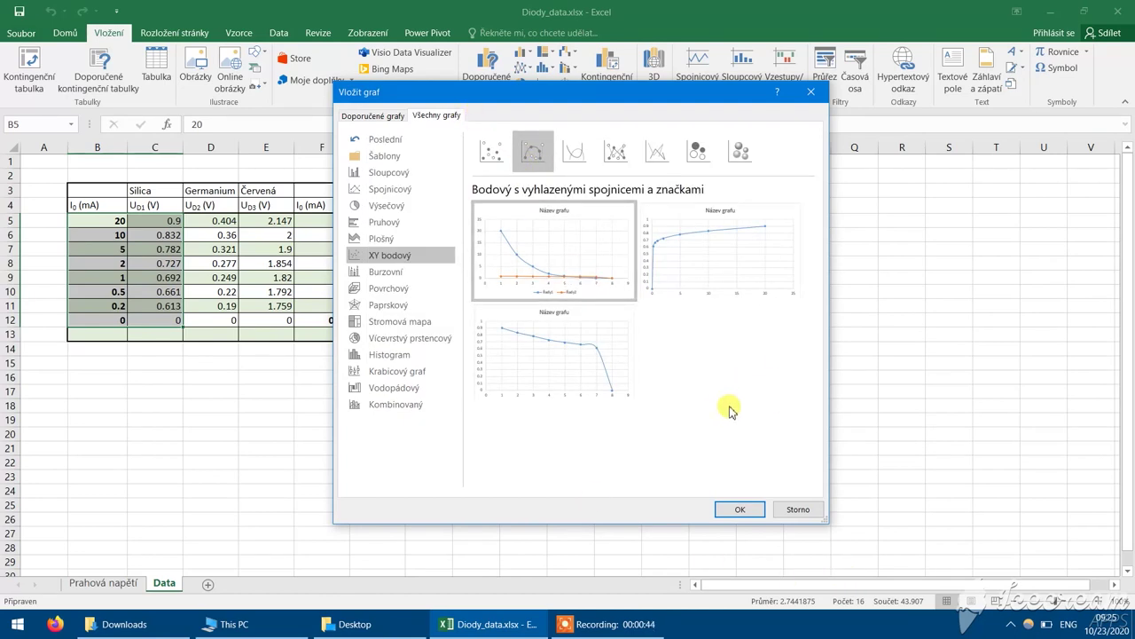
mouse_move(736, 270)
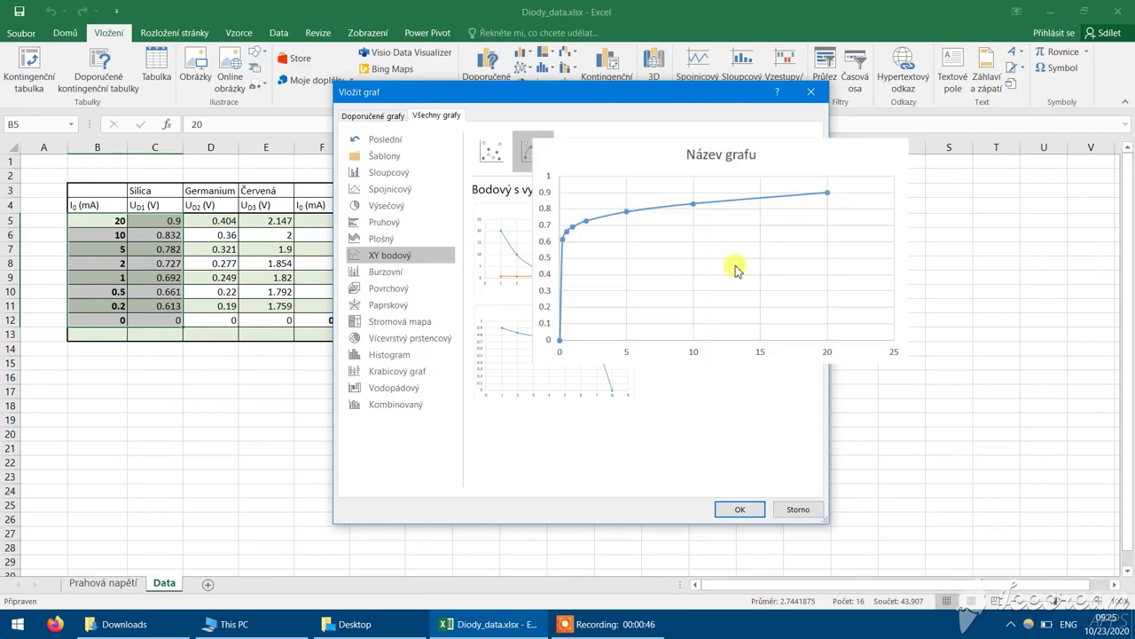
click(740, 509)
drag(520, 273, 623, 242)
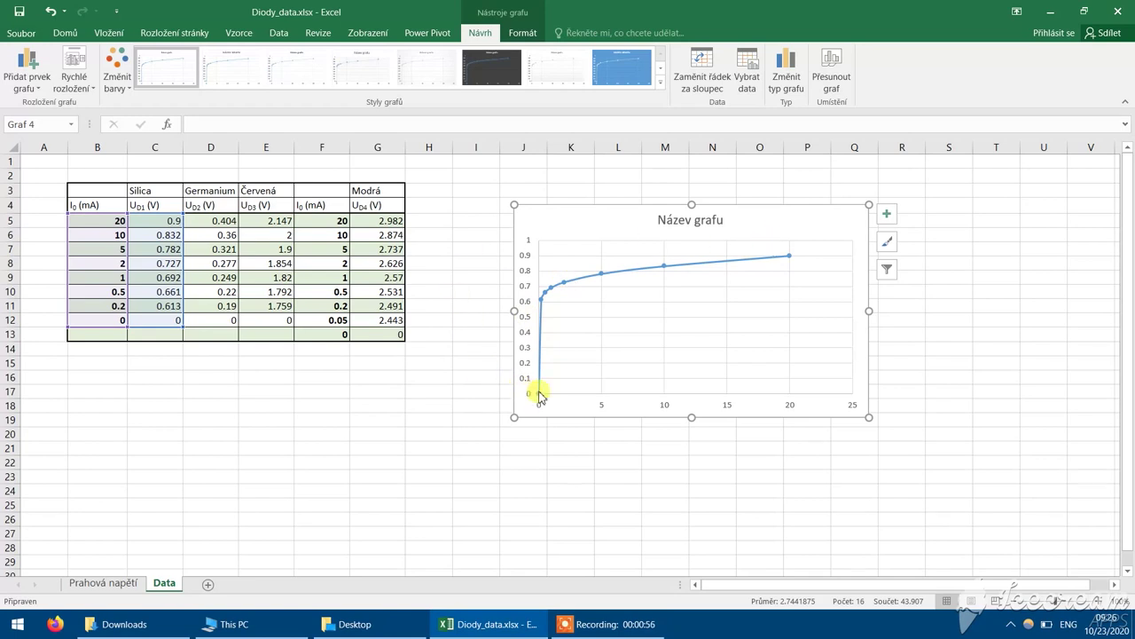
- Remove the existing series Řady1 from the chart's data source
right_click(612, 219)
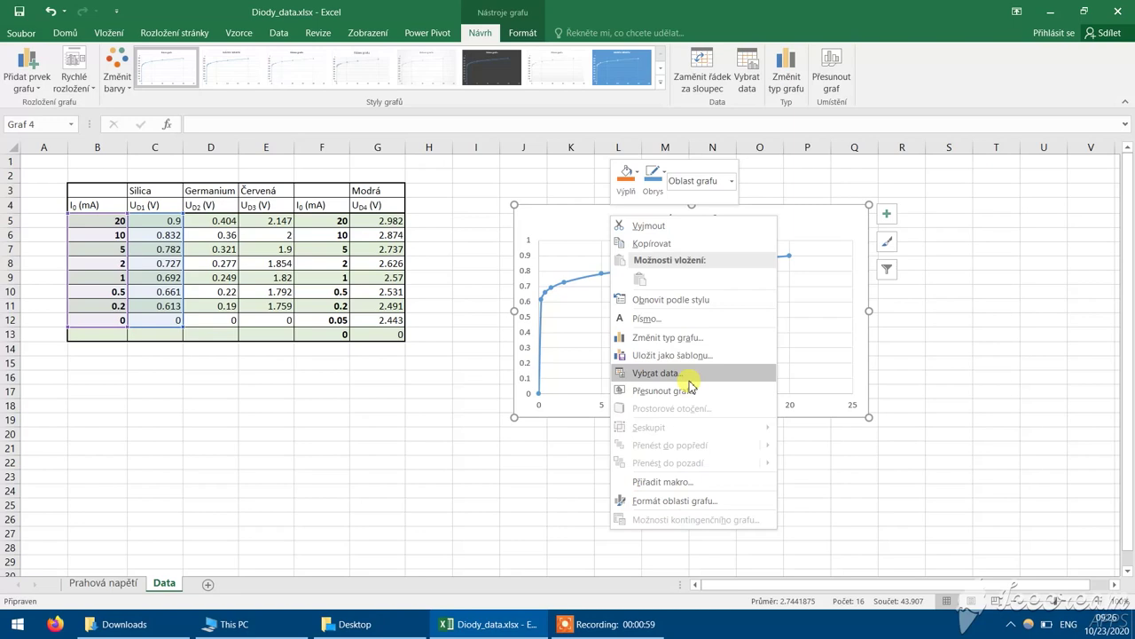
click(691, 376)
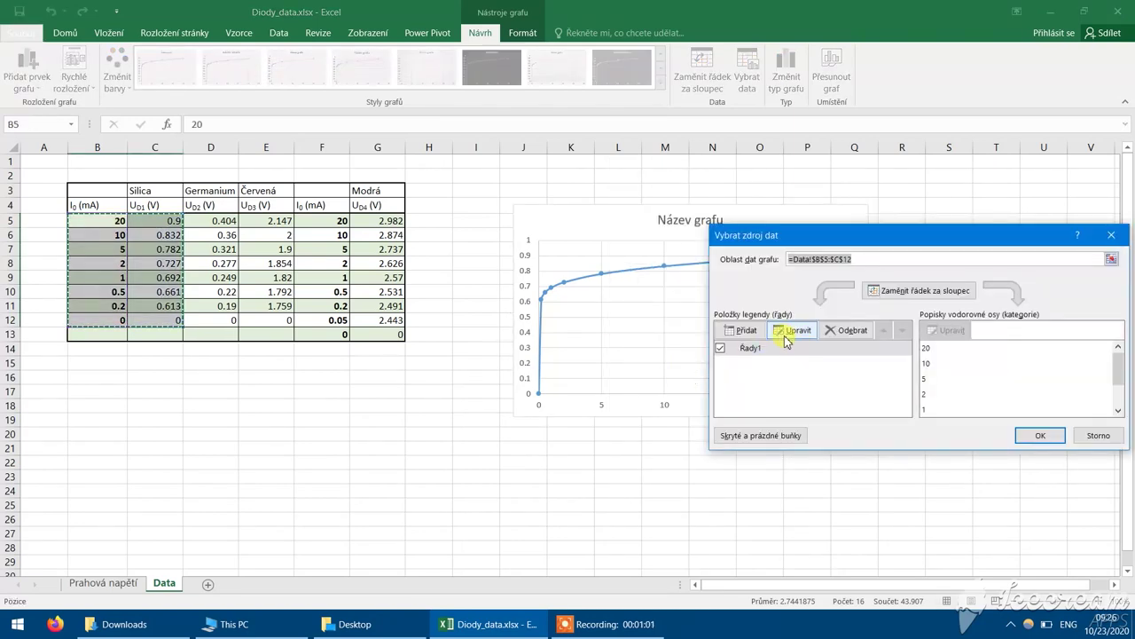
click(849, 330)
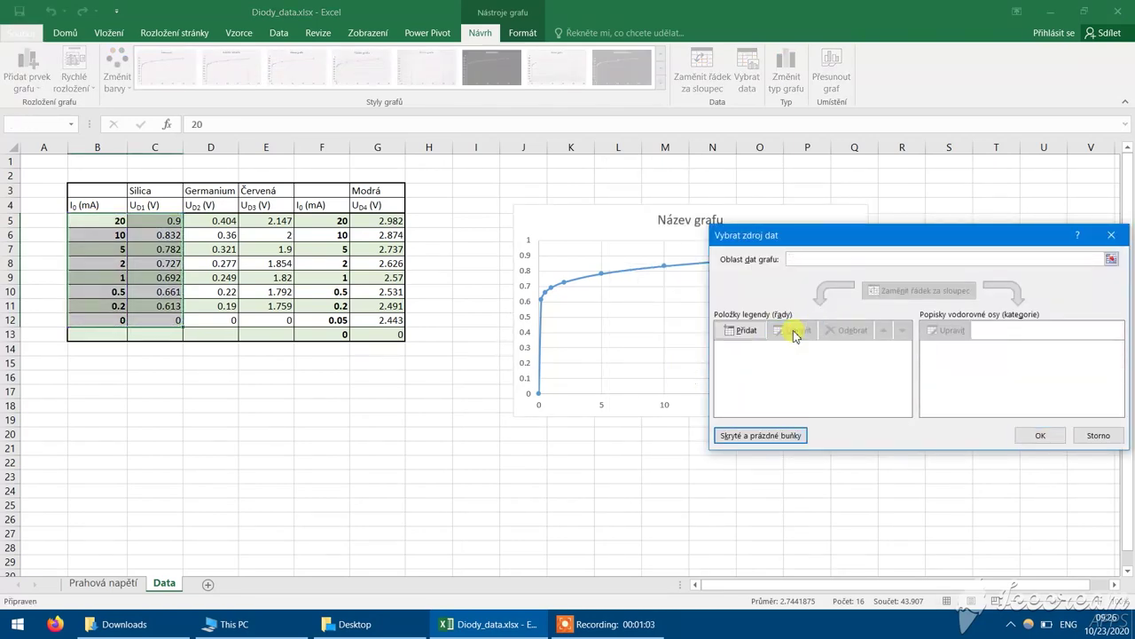
- Add a chart series named Si with X values from B5:B12 and Y values from C5:C12
click(760, 333)
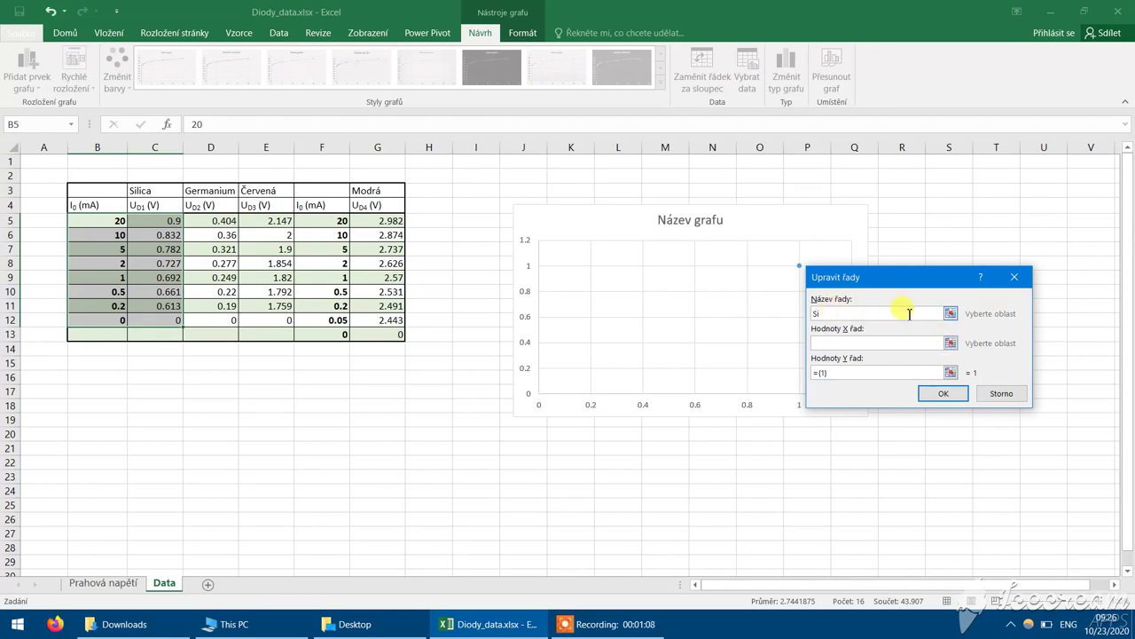
click(899, 343)
drag(123, 224, 114, 317)
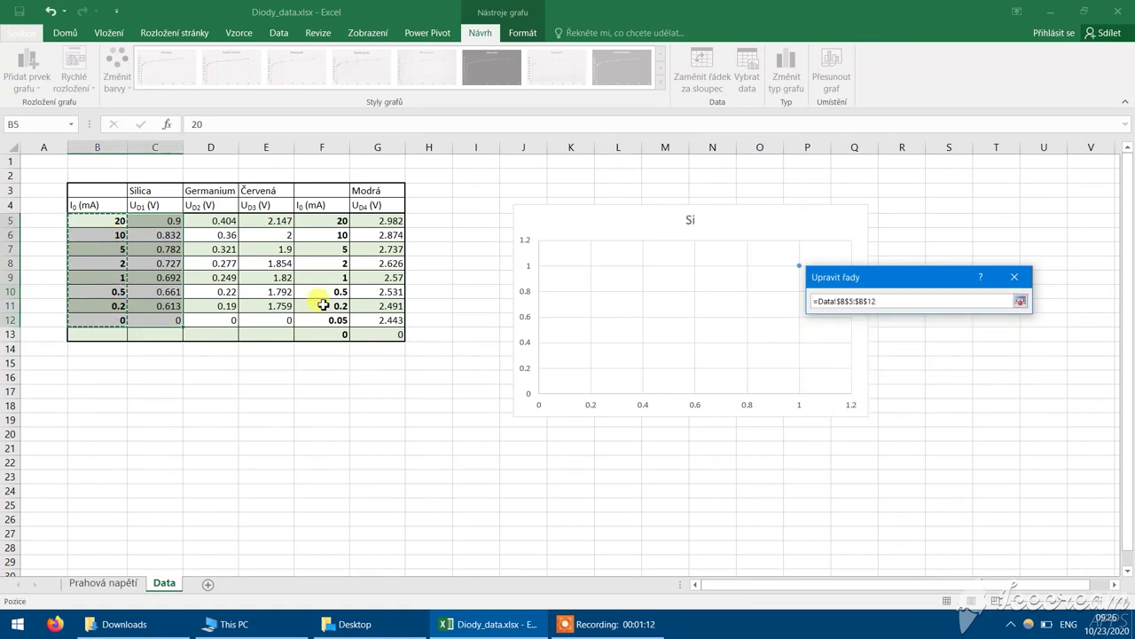
click(1021, 301)
click(950, 373)
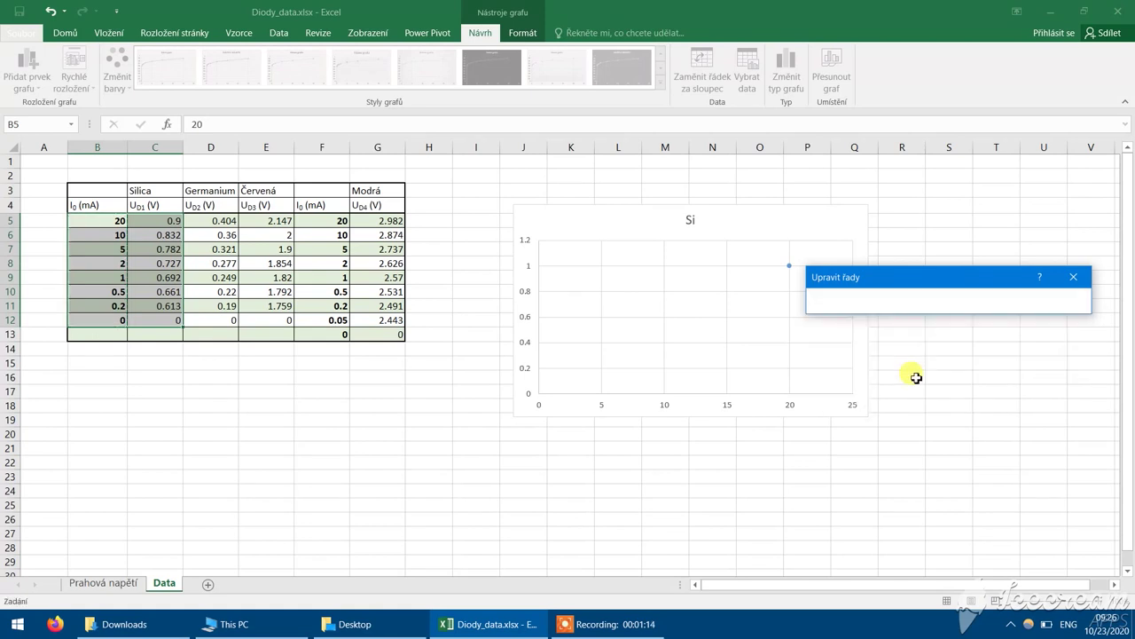
drag(165, 213, 164, 320)
key(Return)
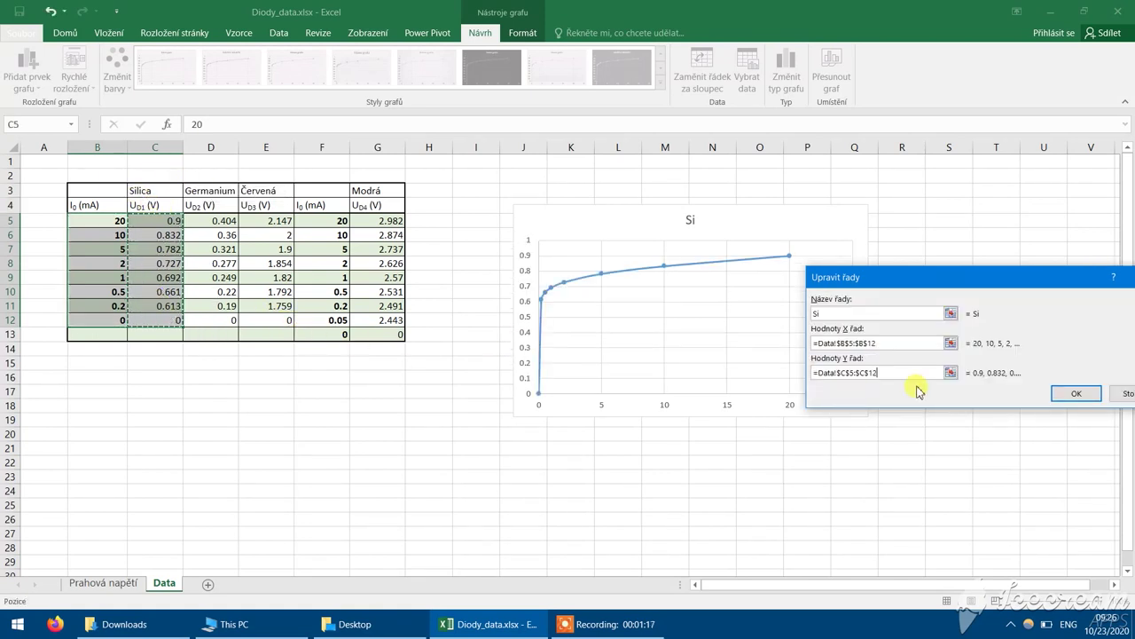
- Change the Si series' X values to the Silica voltages in C5:C12
click(953, 345)
drag(152, 220, 168, 319)
key(Return)
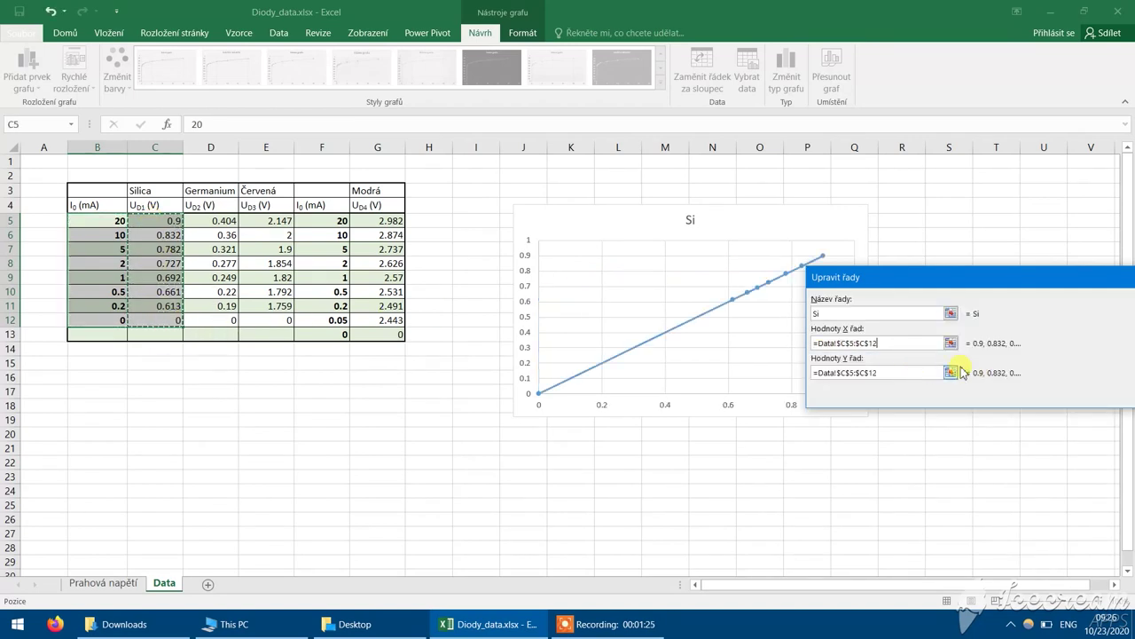
- Change the Si series' Y values to the currents in B5:B12 and accept the series
click(953, 373)
click(949, 376)
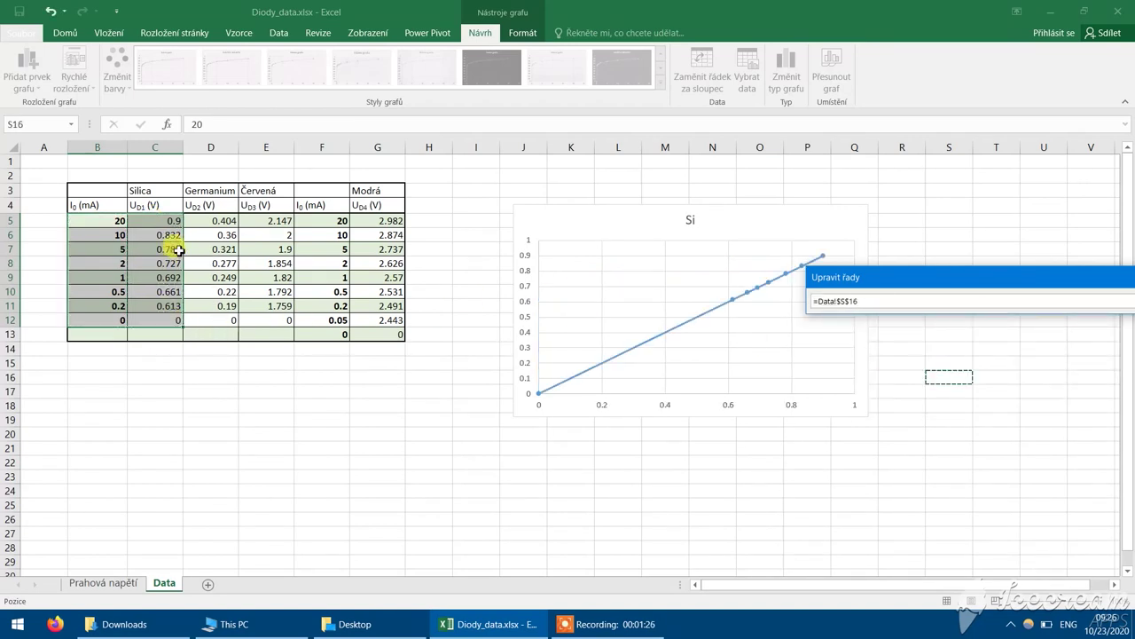
drag(105, 224, 102, 320)
key(Return)
drag(857, 278, 163, 381)
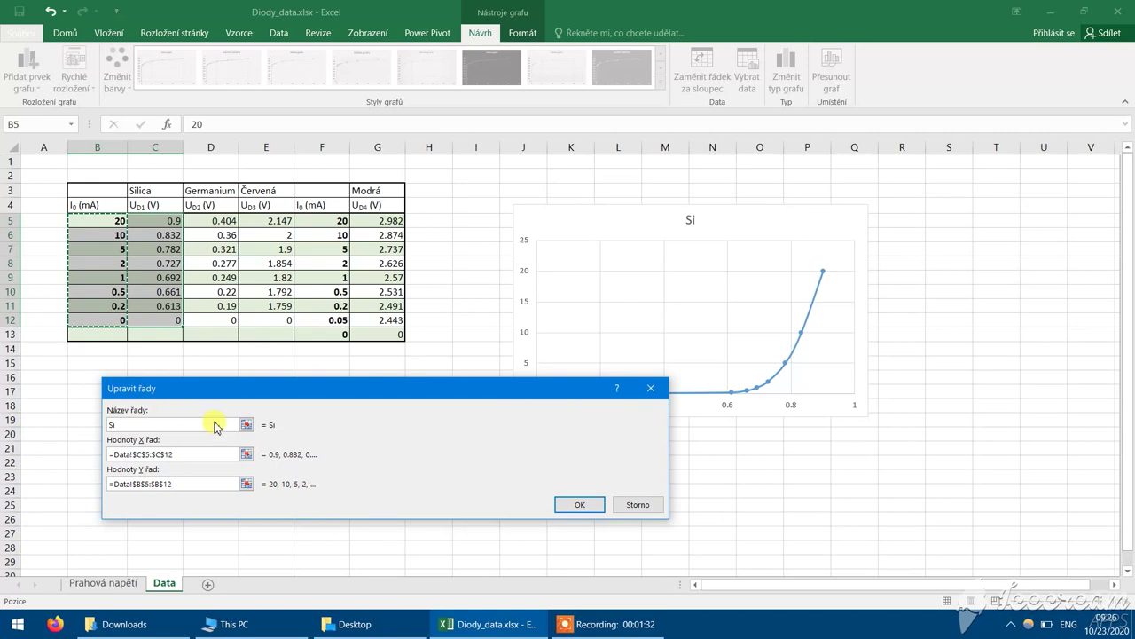
click(580, 506)
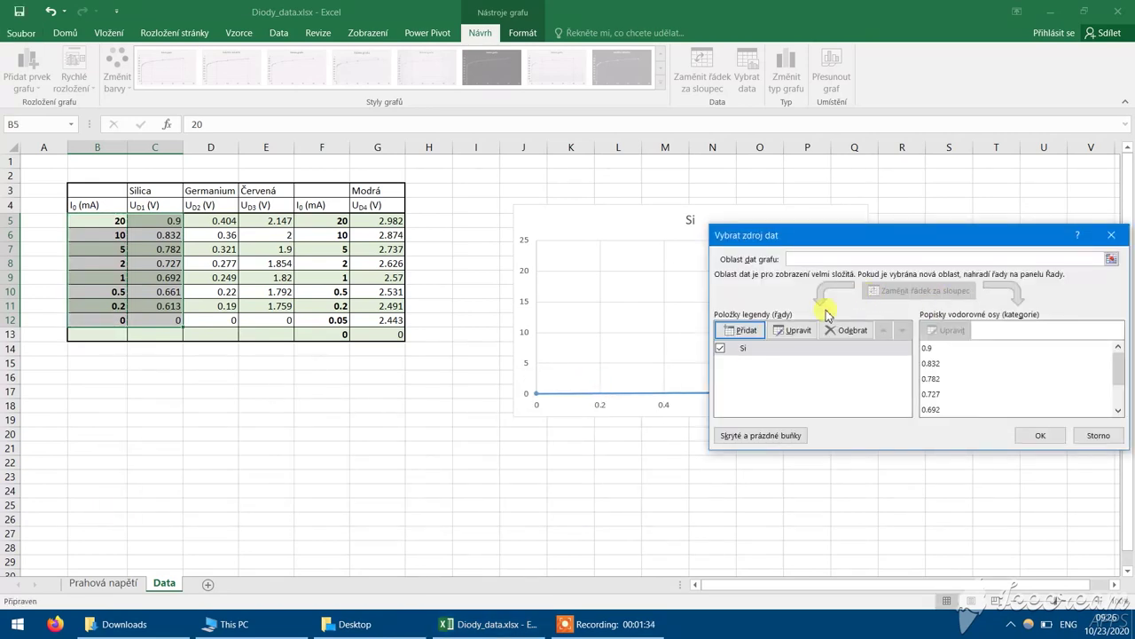
- Add a chart series named Ge with X values from D5:D12 and Y values from B5:B12
click(745, 330)
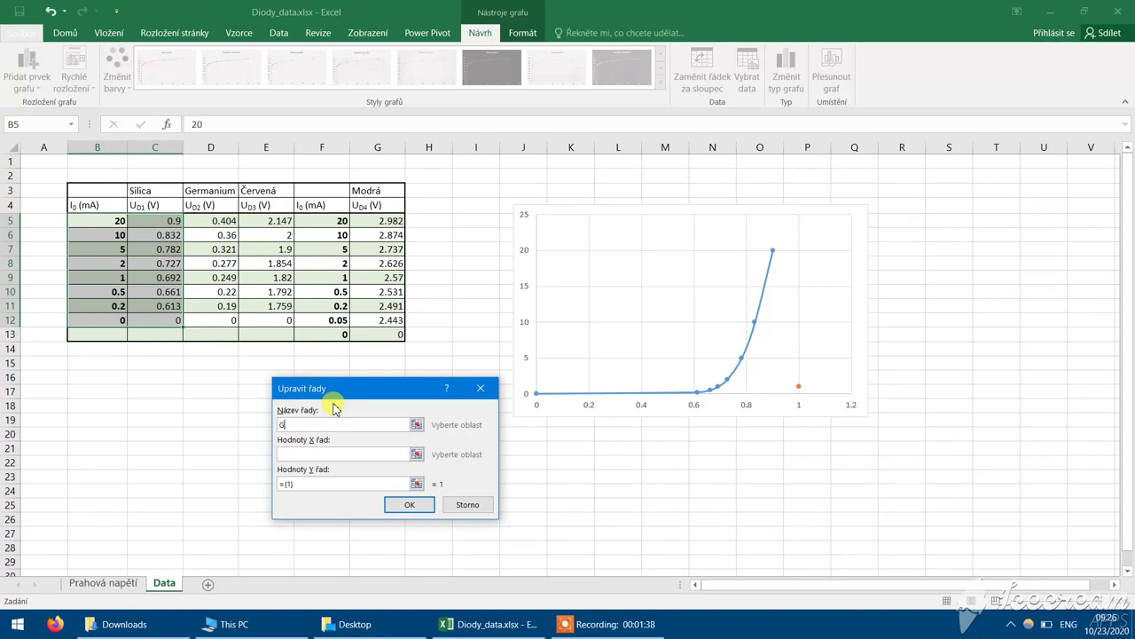
click(416, 455)
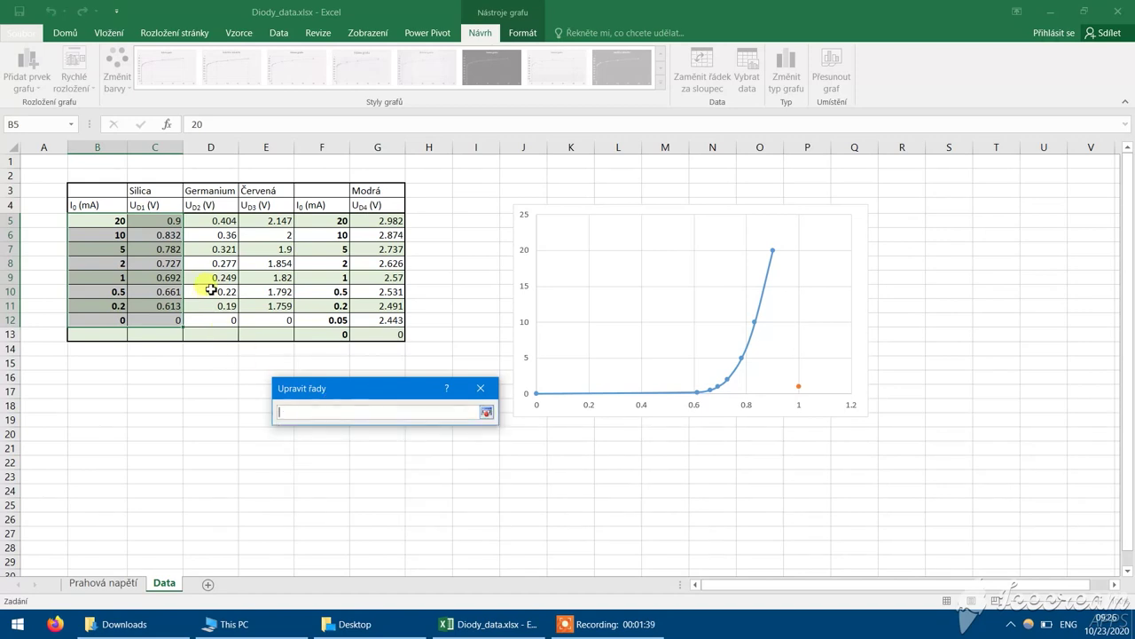
drag(229, 225, 228, 317)
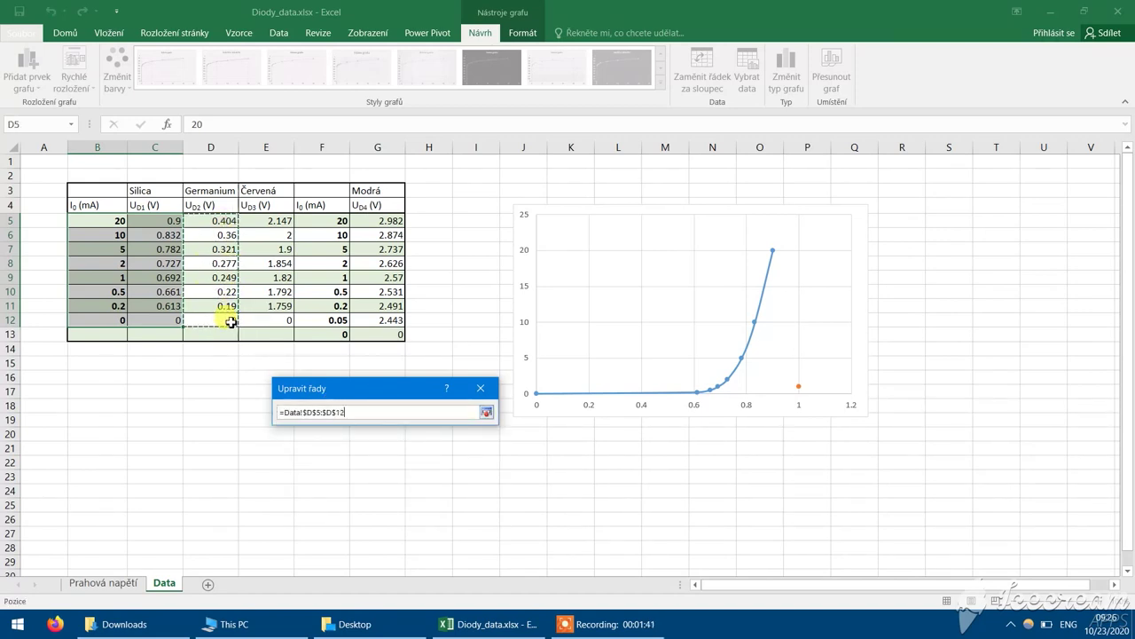
click(486, 411)
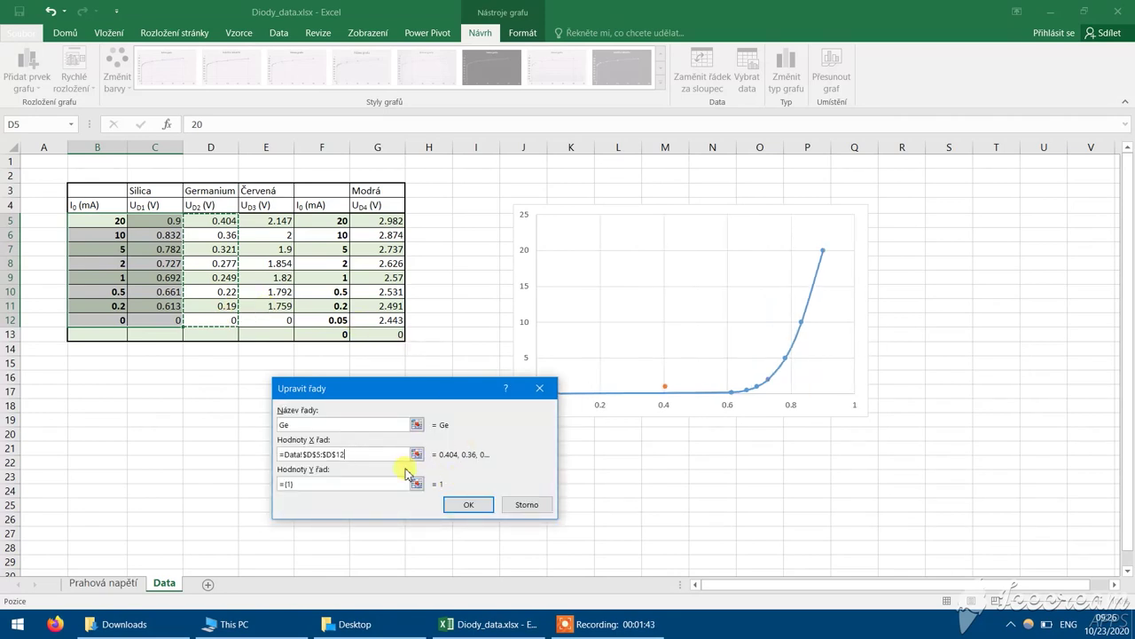
drag(112, 221, 124, 315)
key(Return)
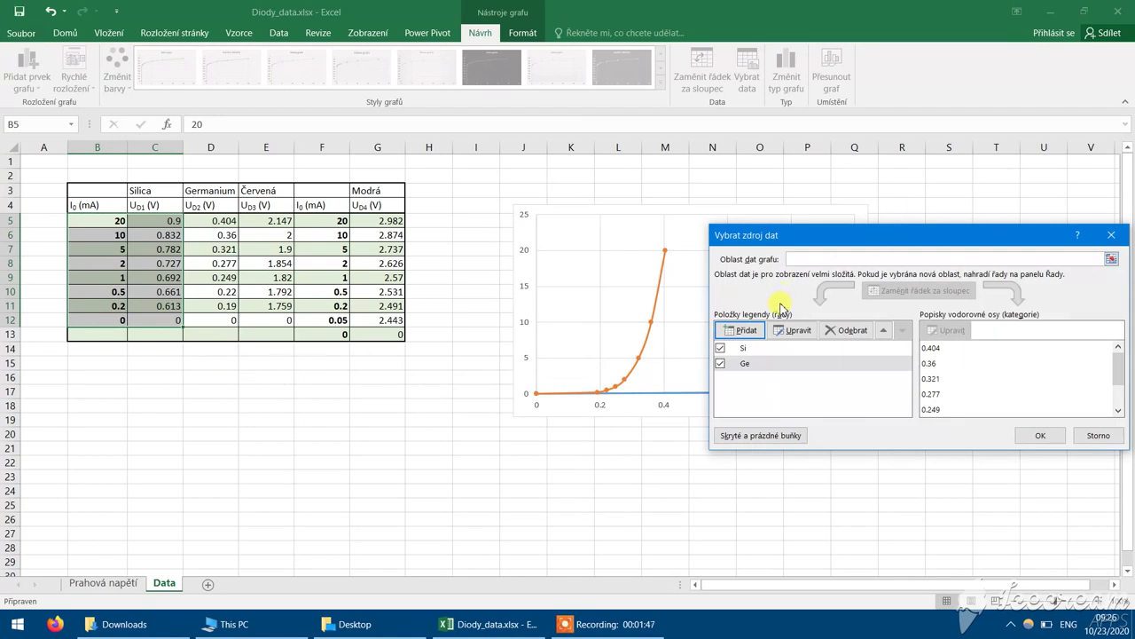
- Add a chart series named Červená with X values from E5:E12 and Y values from B5:B12
click(758, 325)
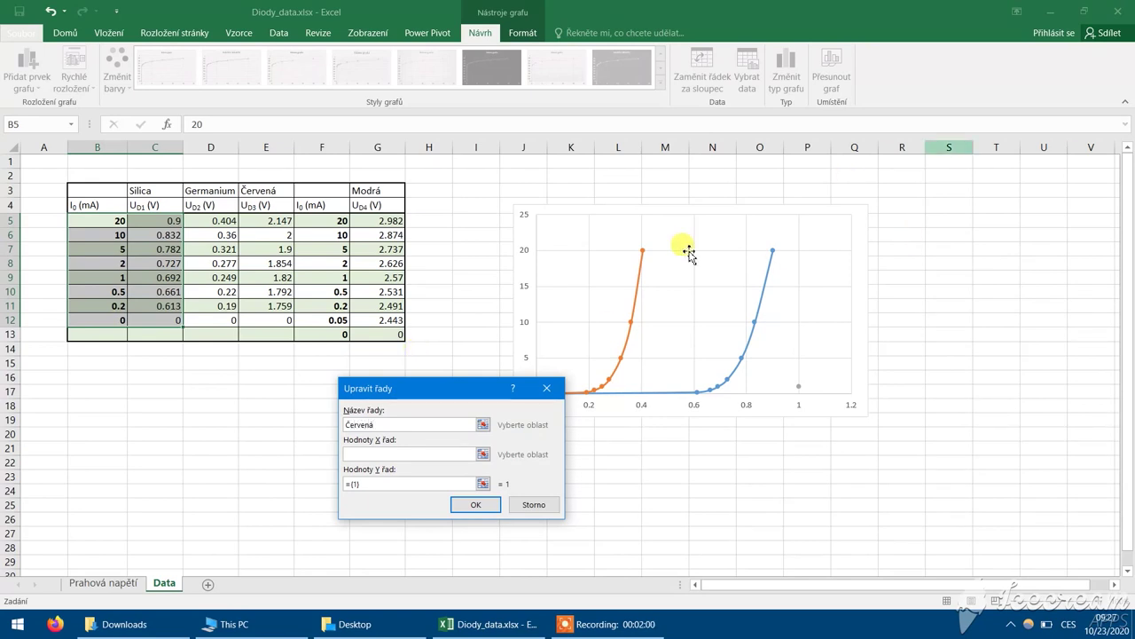
click(483, 454)
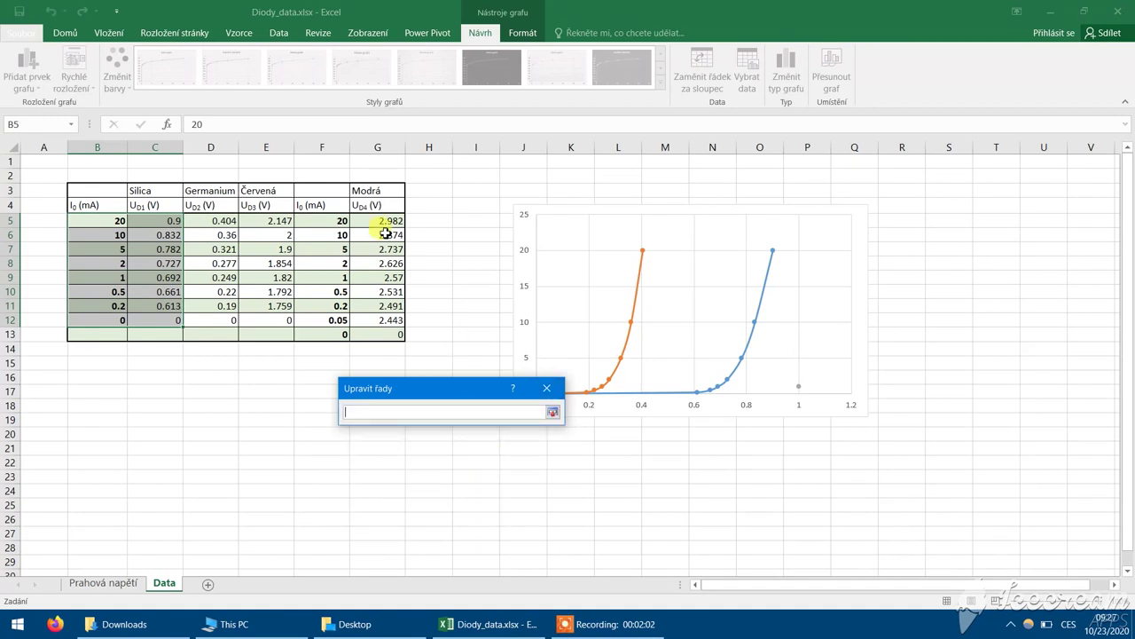
drag(262, 220, 265, 316)
key(Return)
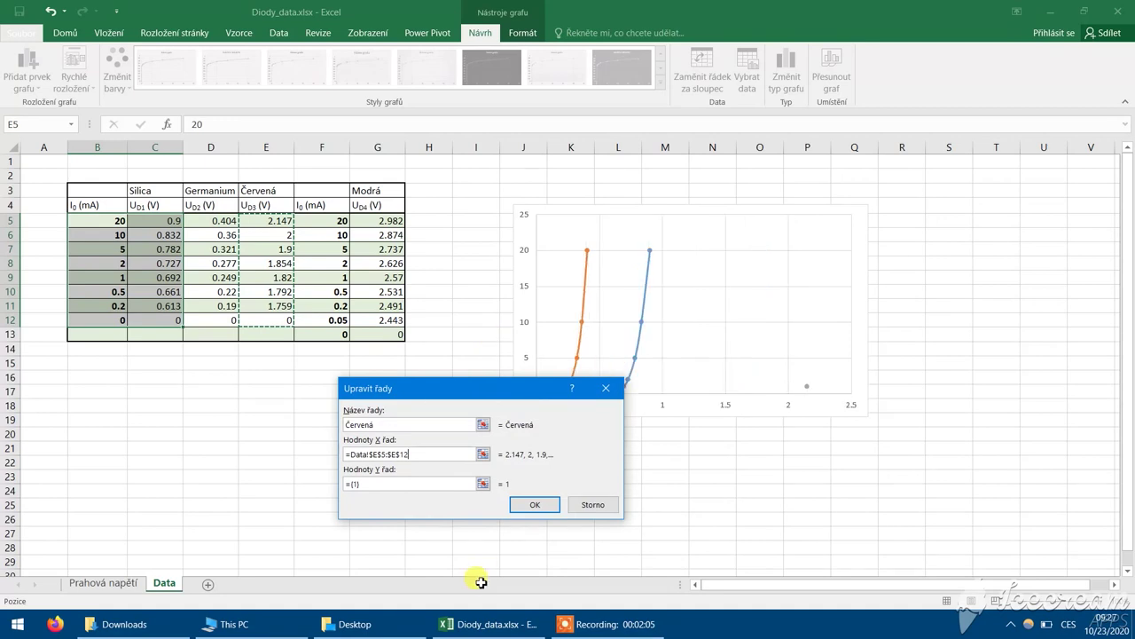
drag(94, 220, 115, 319)
key(Return)
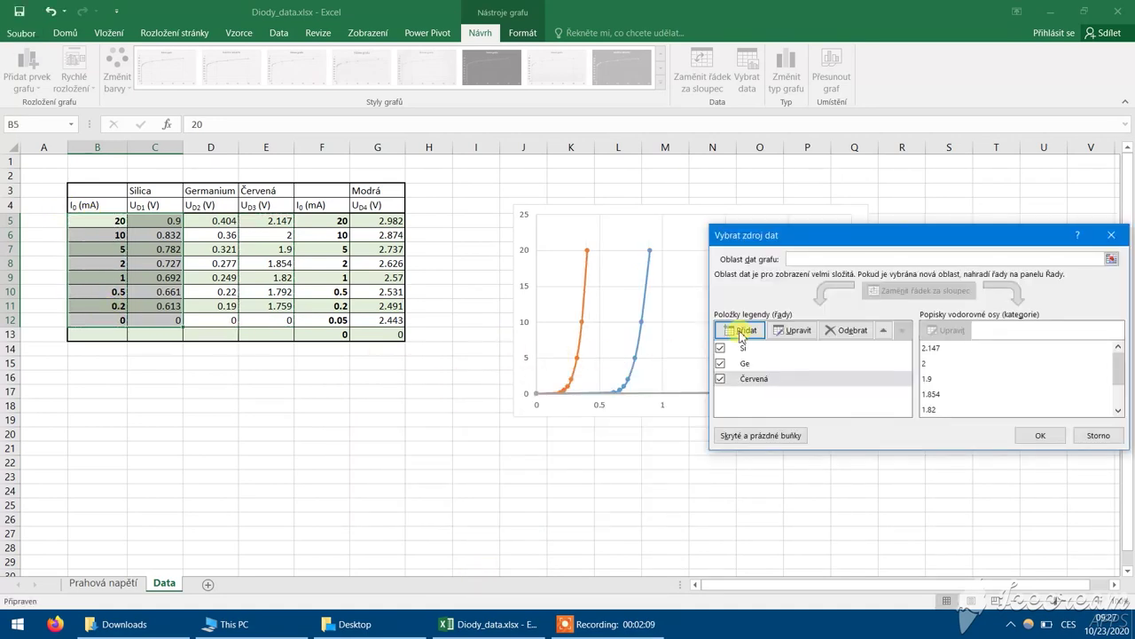
- Add a chart series named Modrá with X values from G5:G13 and Y values from F5:F13, and accept the chart's data source
drag(832, 239, 229, 324)
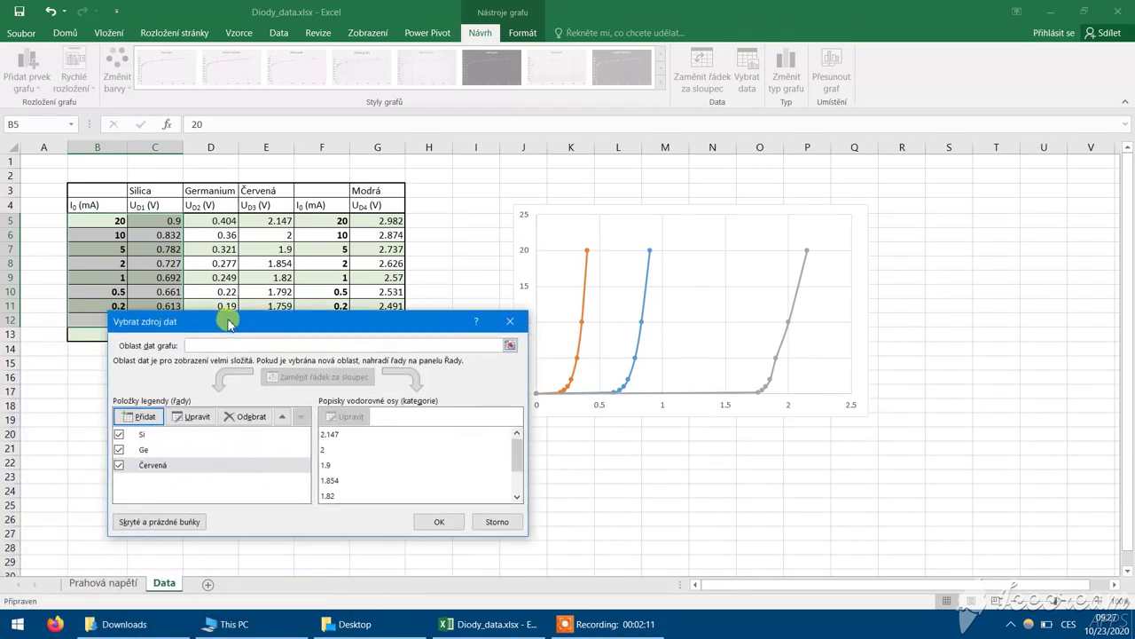
click(142, 417)
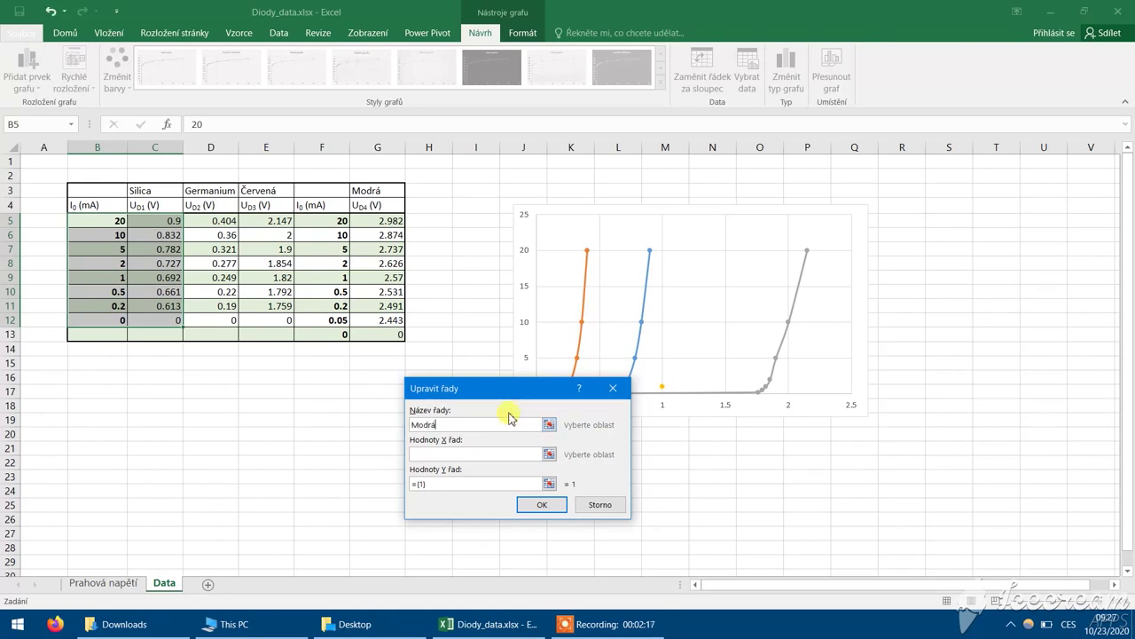
click(551, 454)
drag(388, 222, 400, 334)
key(Return)
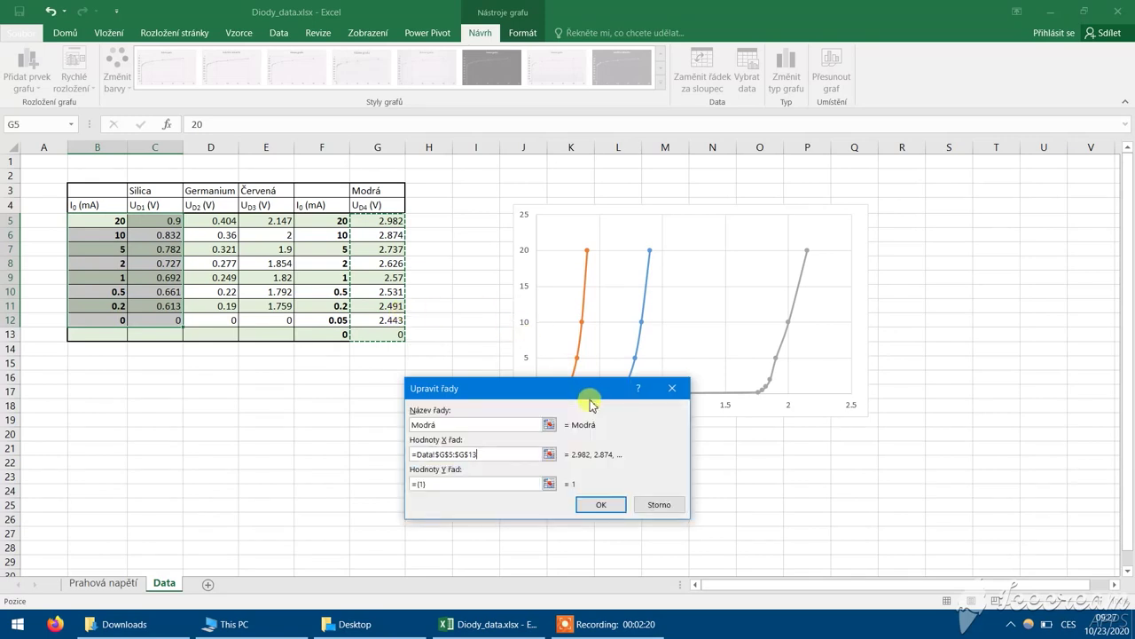
click(550, 485)
drag(314, 222, 319, 332)
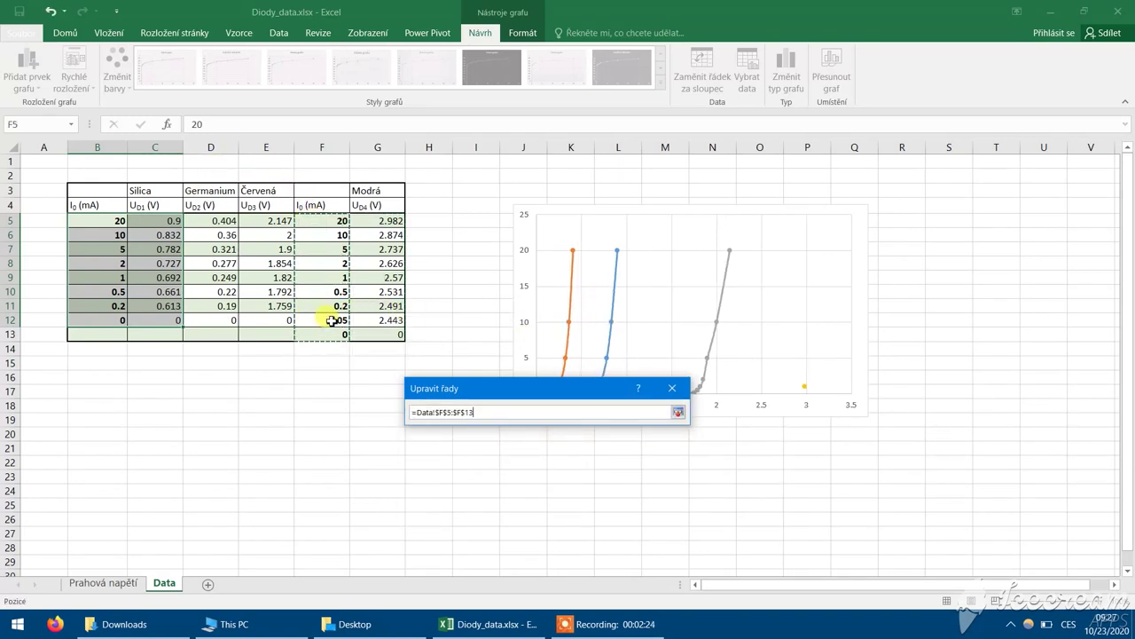
key(Return)
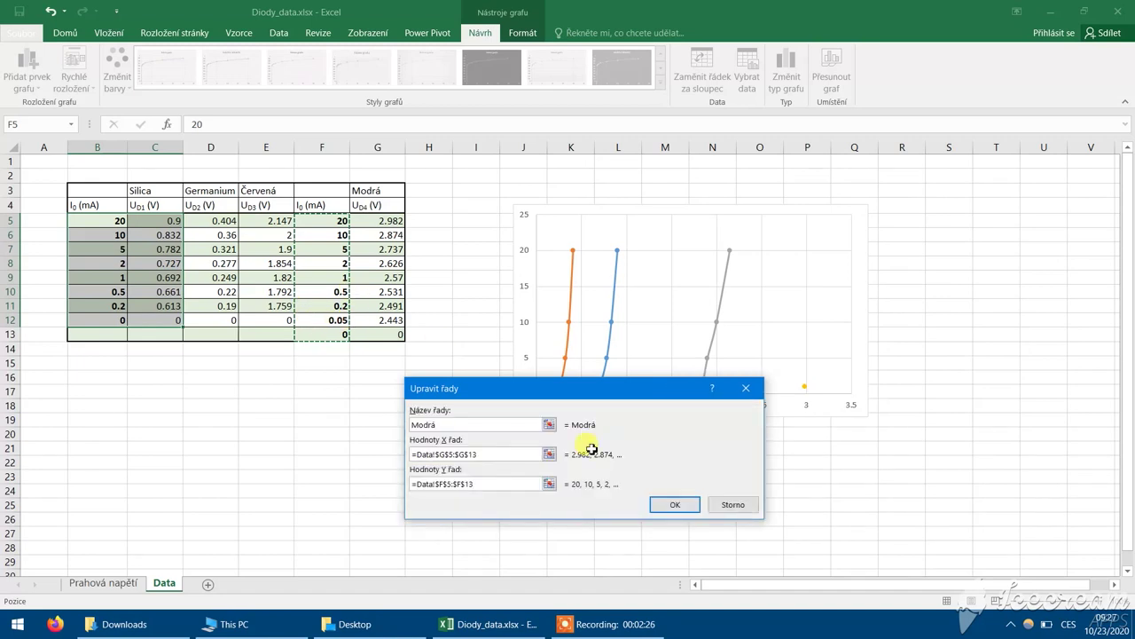
click(667, 507)
click(438, 522)
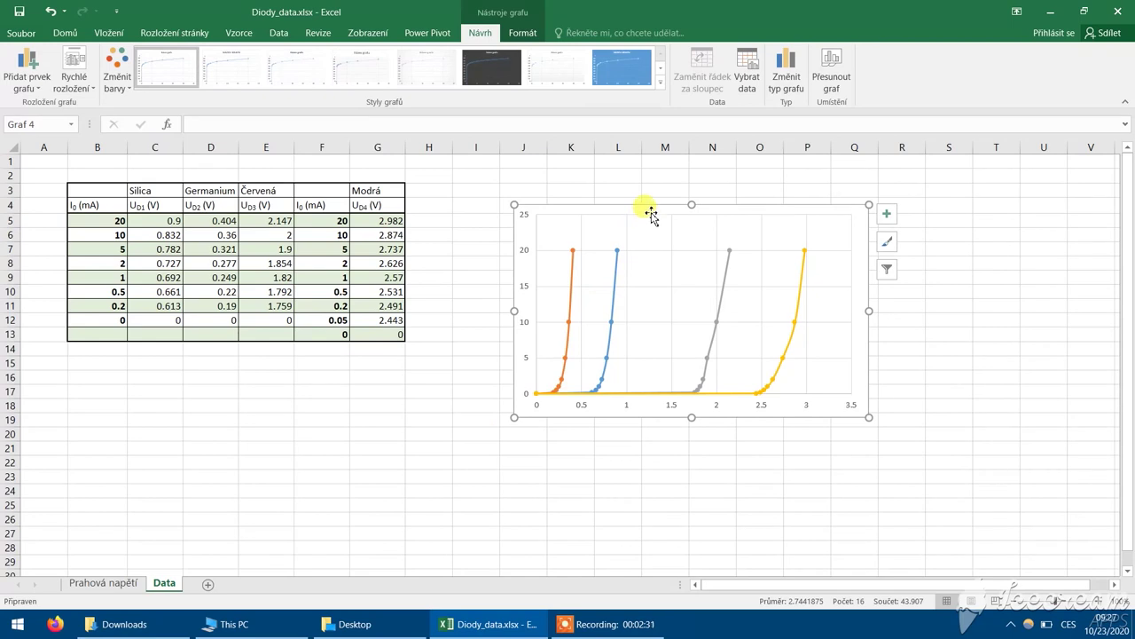
- Move the chart closer to the table and enlarge it to span about columns H to R and rows 3 to 26
drag(652, 213, 578, 211)
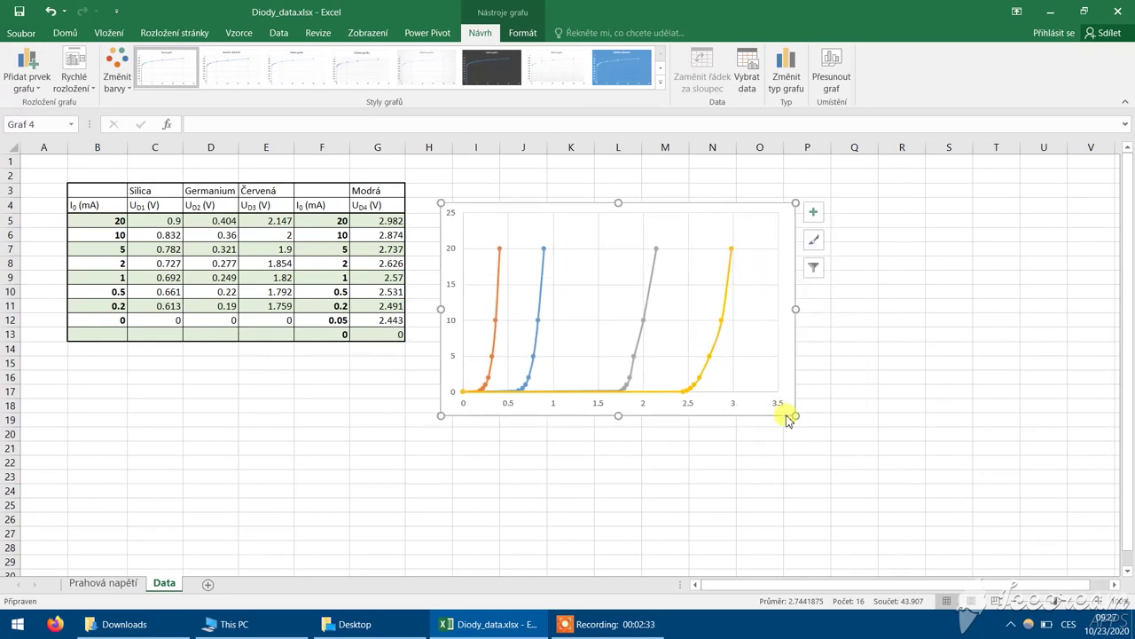
drag(795, 416, 925, 540)
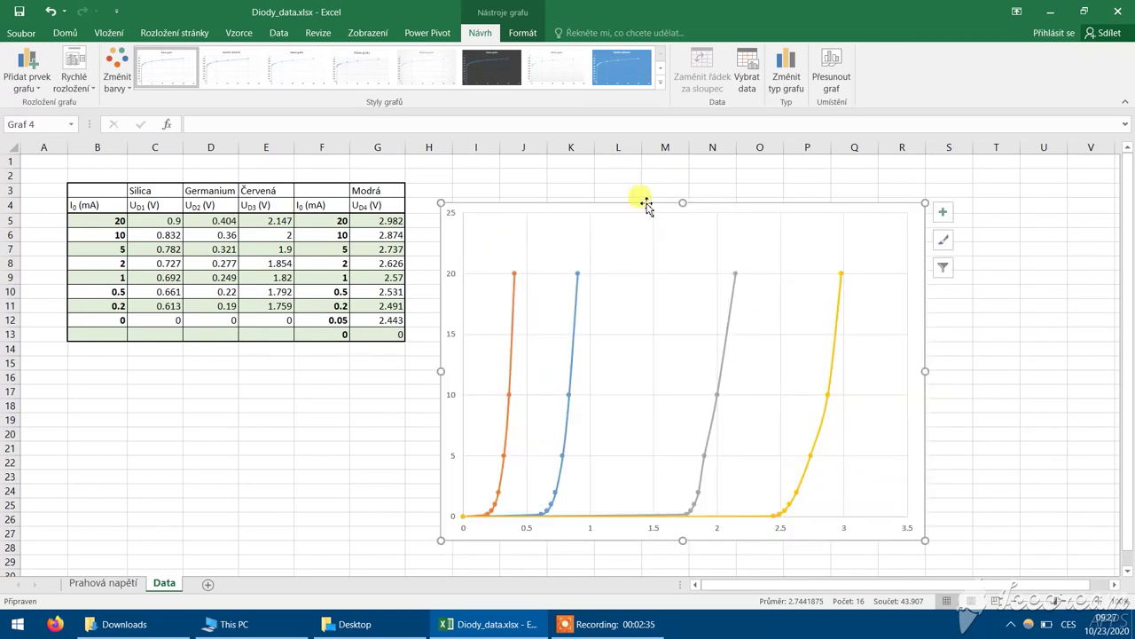
drag(629, 210, 614, 195)
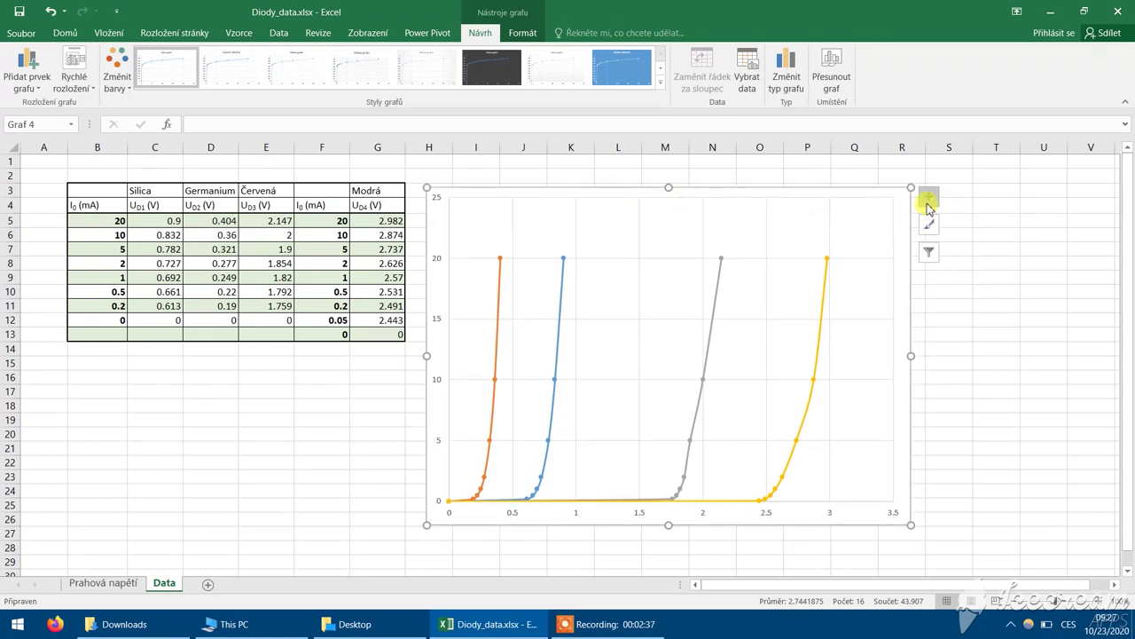
- Add axis titles and a chart title to the diode chart
click(928, 201)
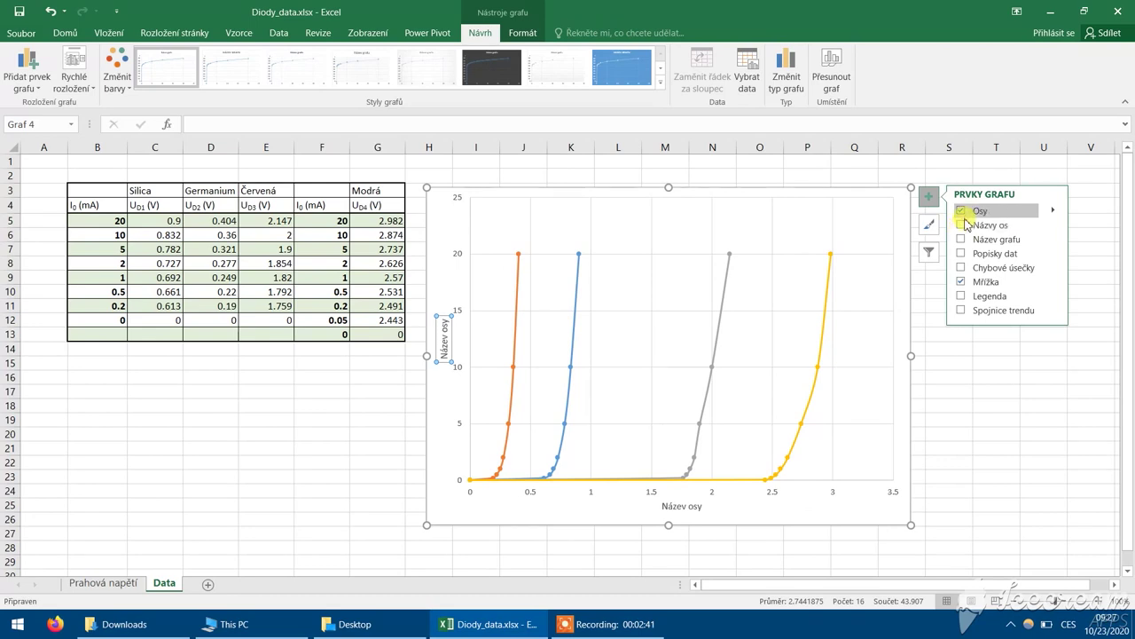
click(962, 228)
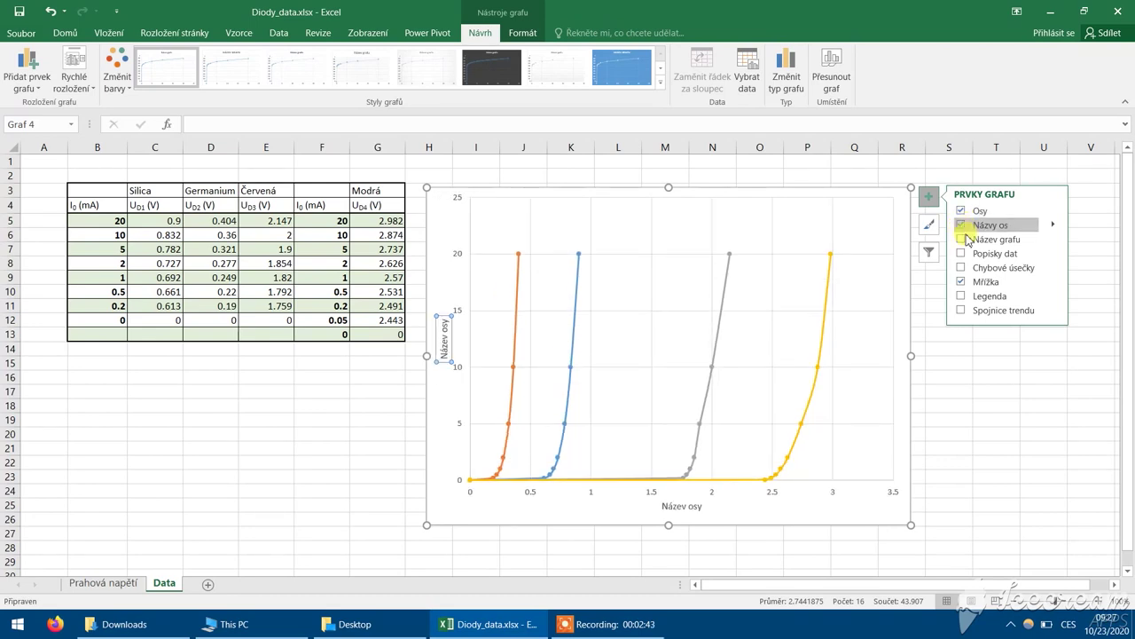
click(967, 239)
- Try showing data labels and error bars on the diode chart
click(964, 255)
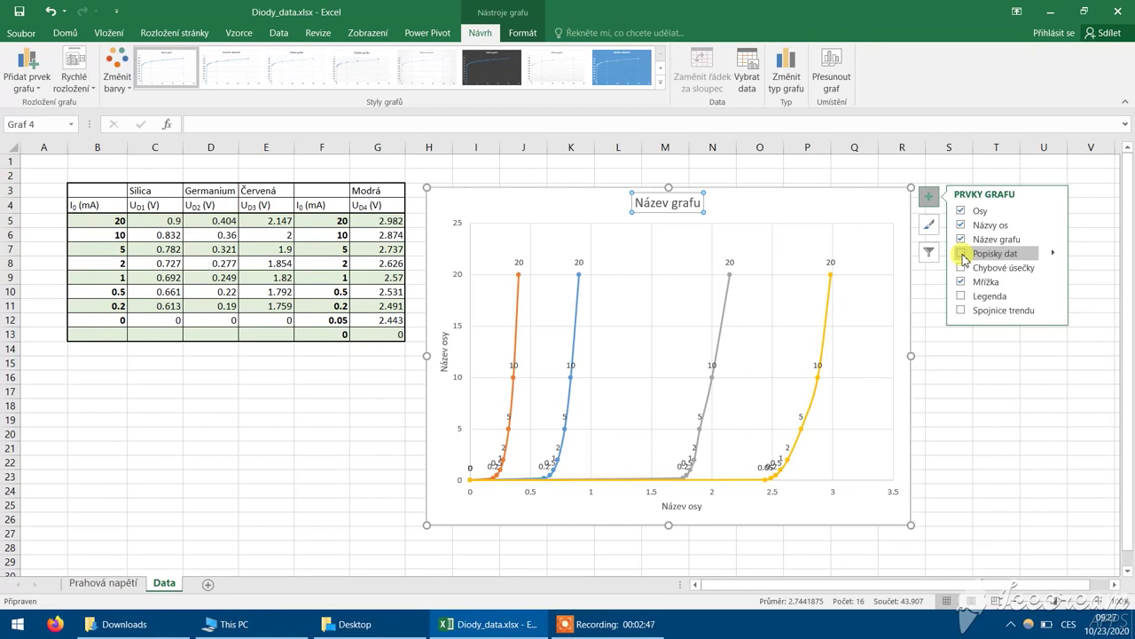
click(1049, 254)
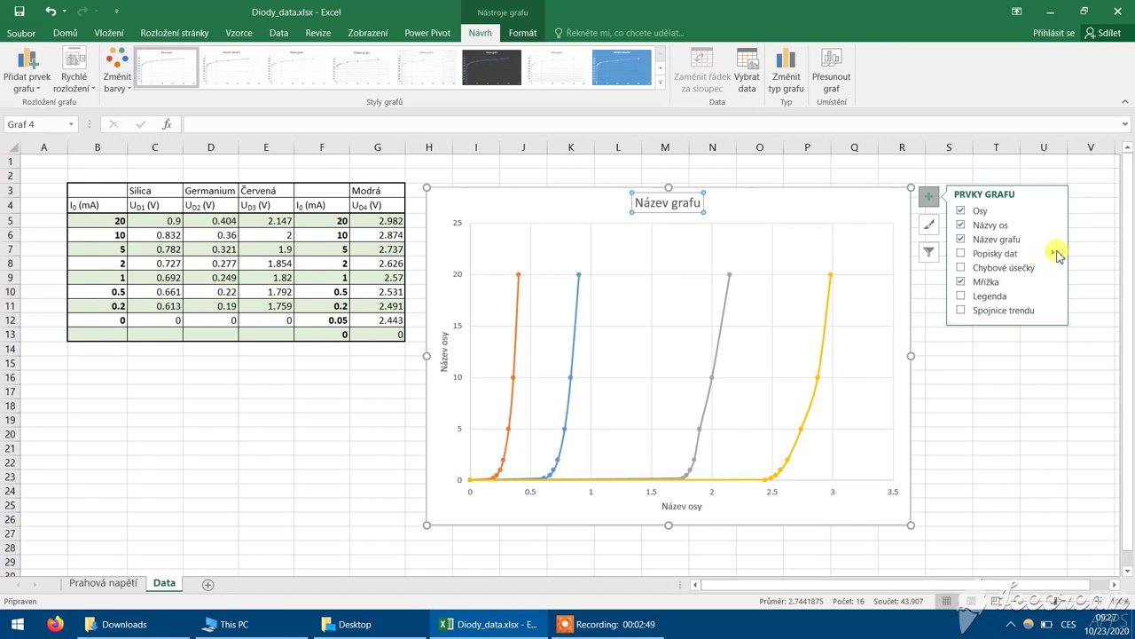
click(962, 268)
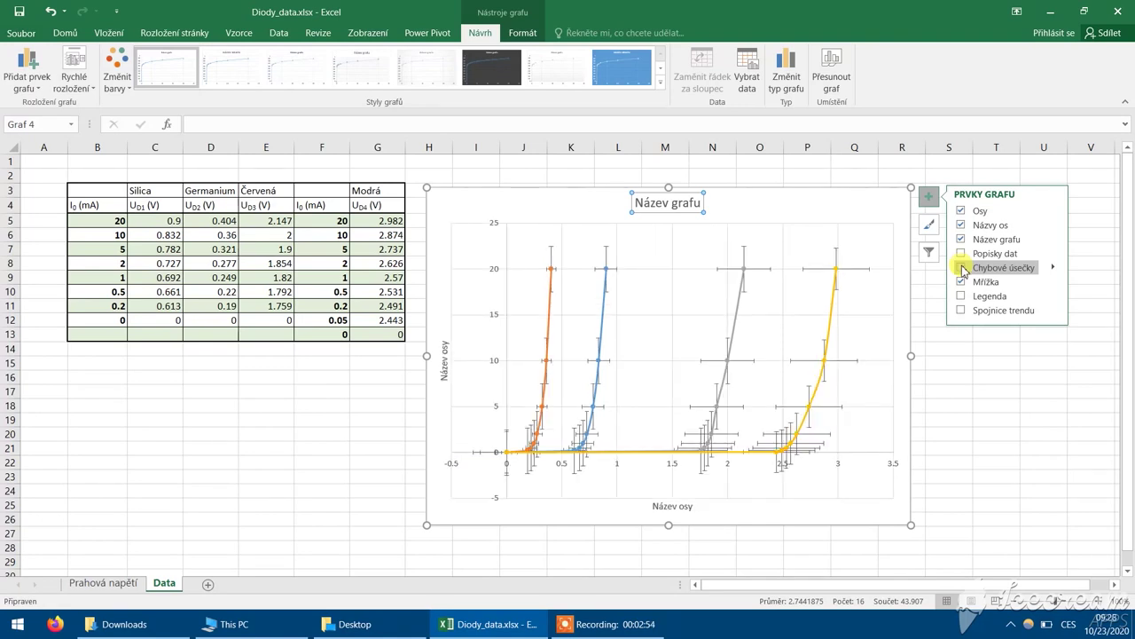
click(962, 268)
- Turn on the minor horizontal and vertical gridlines and place a legend below the chart's plot area
click(1056, 284)
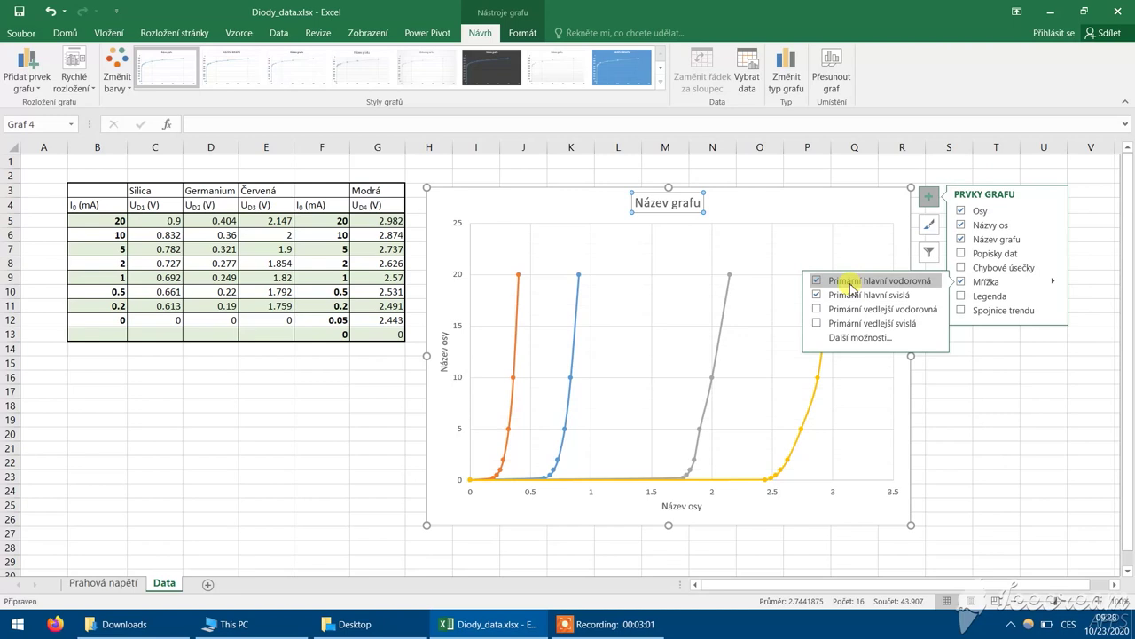
click(818, 309)
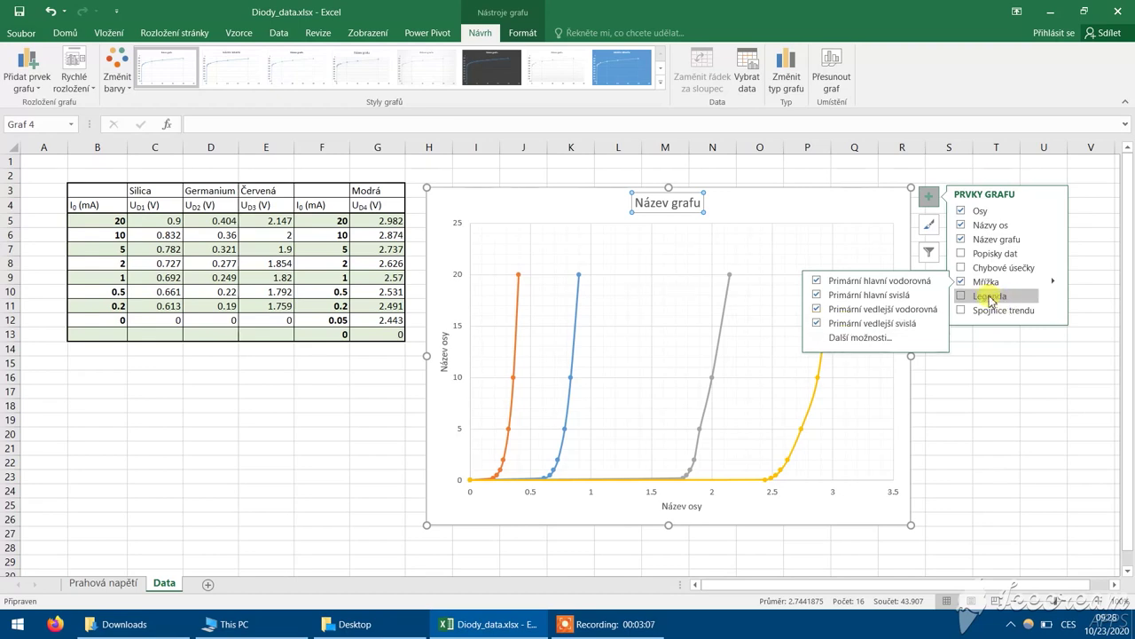
click(965, 296)
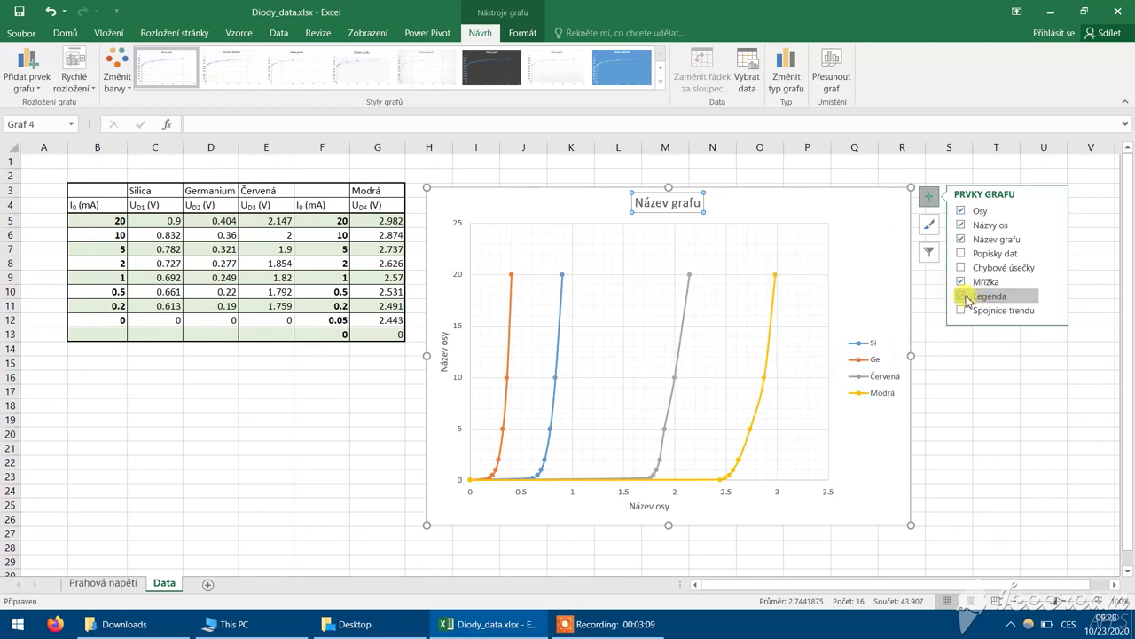
mouse_move(1054, 297)
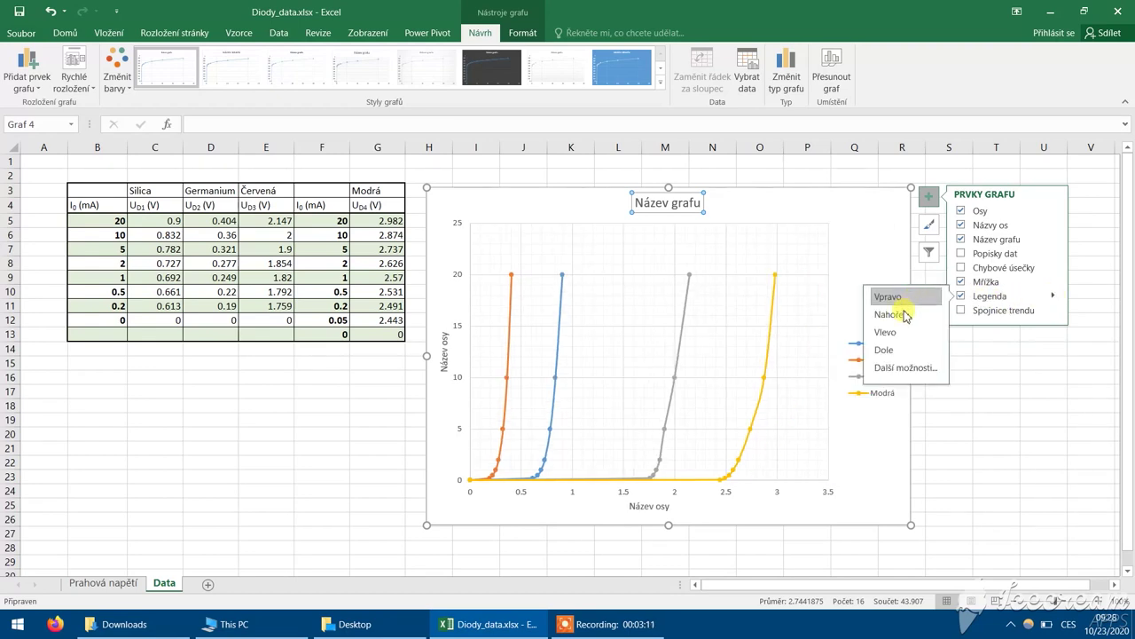
click(903, 350)
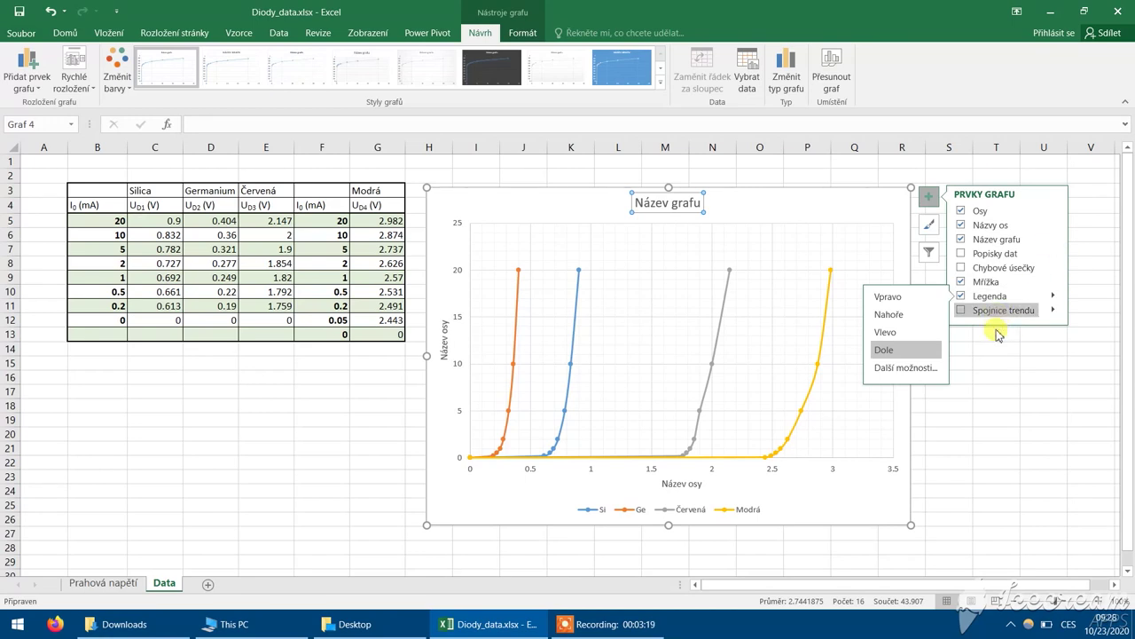
click(997, 362)
- Replace the placeholder chart title with "Prahová napětí"
click(698, 215)
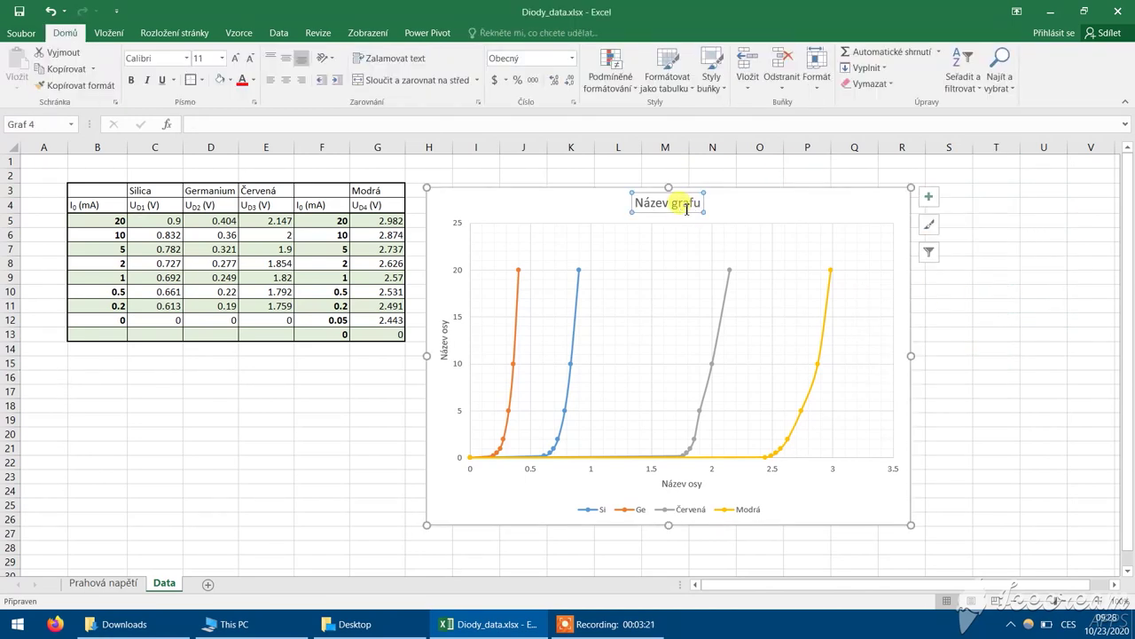
double_click(663, 206)
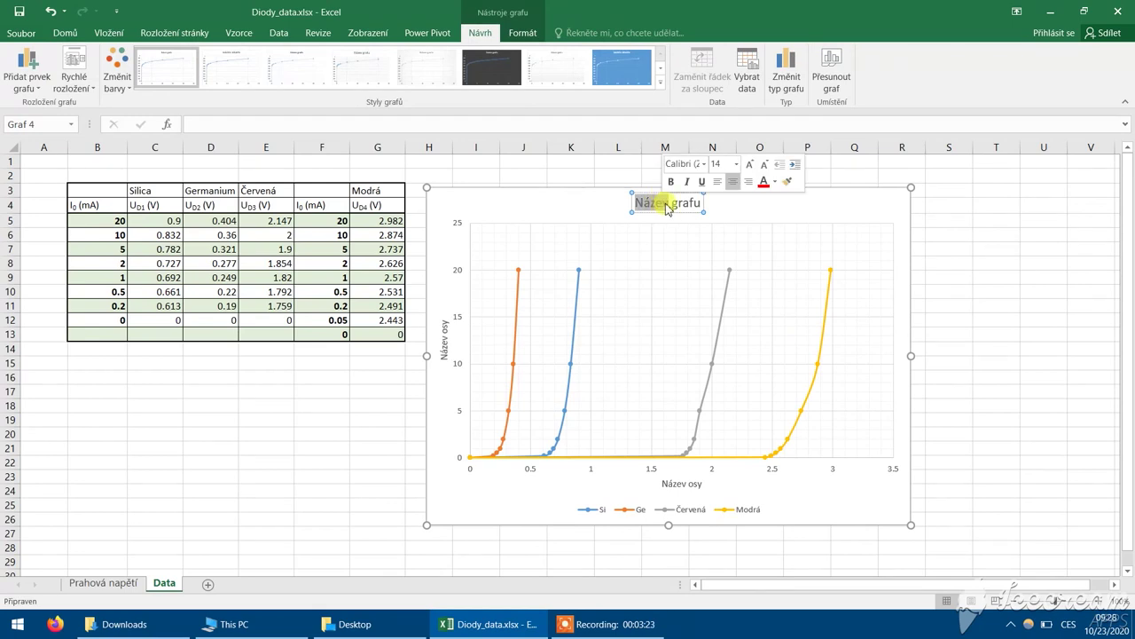
key(ctrl+a)
key(Delete)
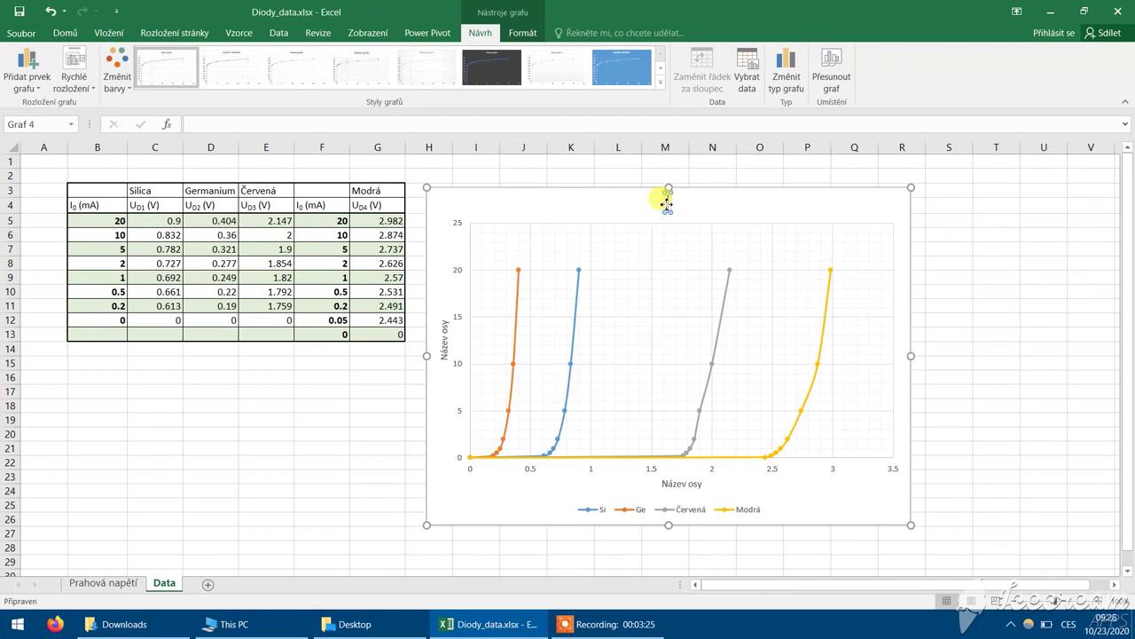
text(Prahová napětí)
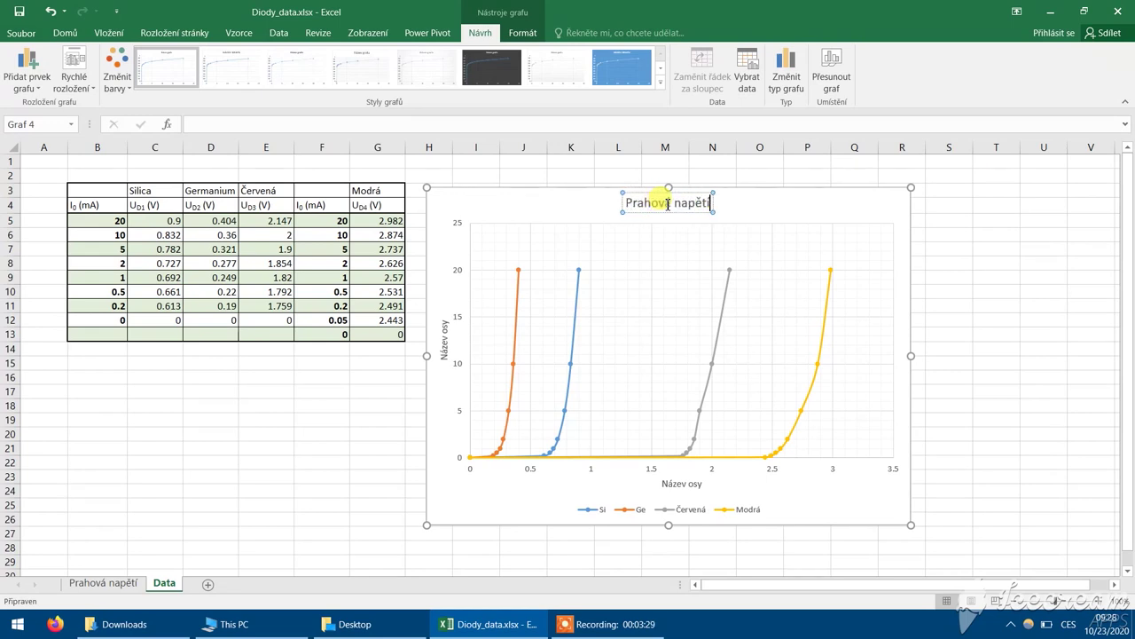
- Replace the vertical axis title's placeholder text with "I0 (mA)"
click(445, 341)
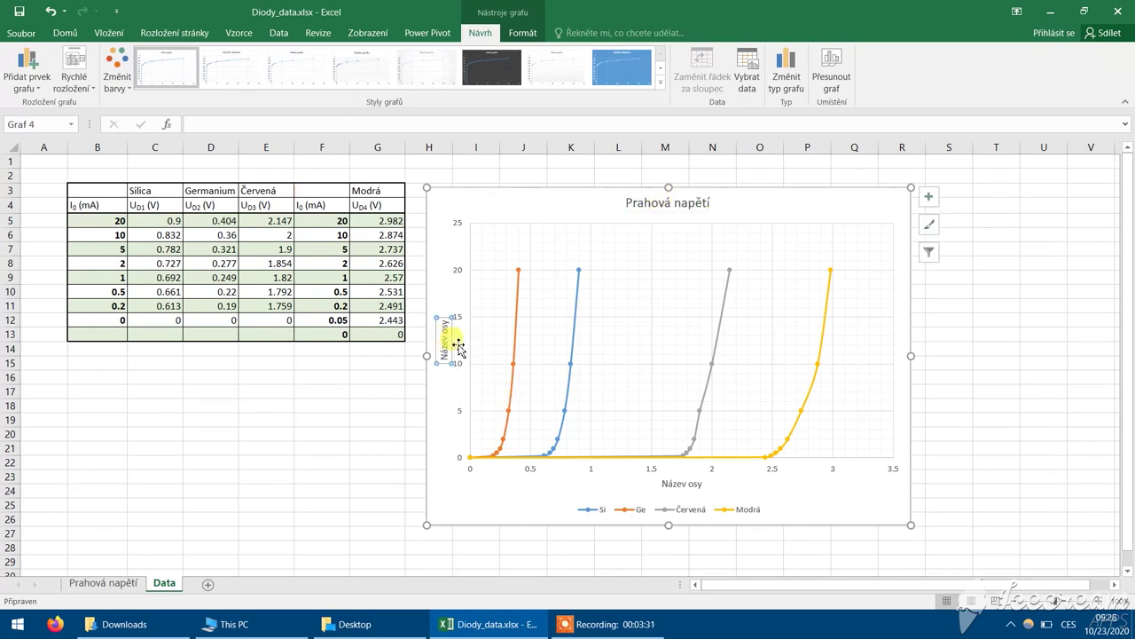
double_click(445, 341)
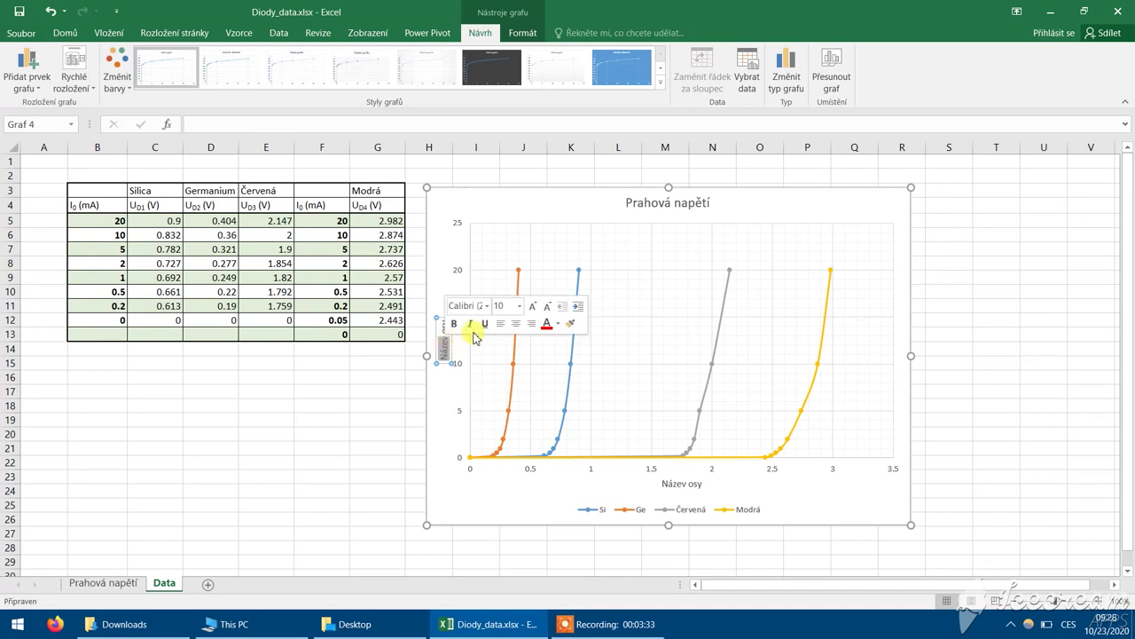
key(BackSpace)
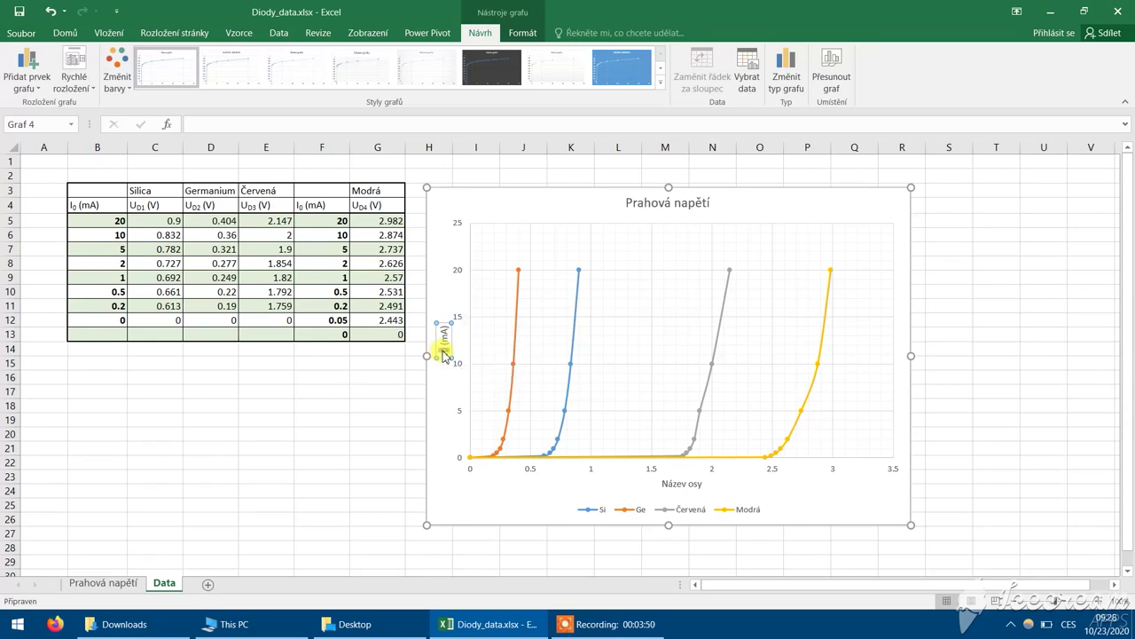
- Format the character after the I in the vertical axis title as subscript
right_click(445, 353)
click(507, 487)
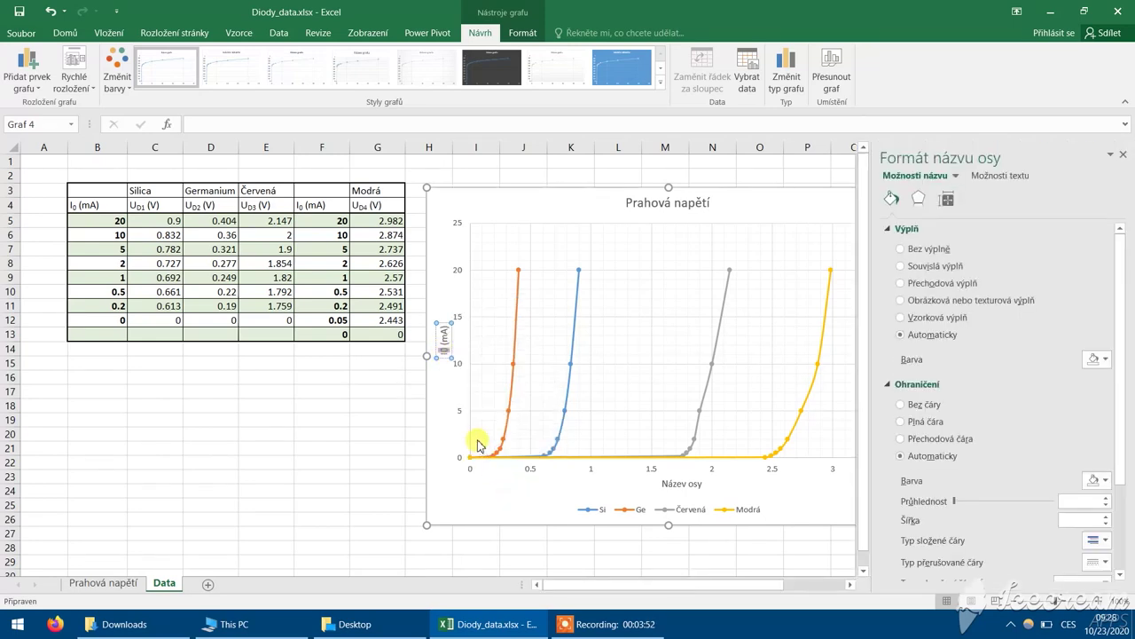
right_click(445, 353)
click(477, 415)
click(421, 366)
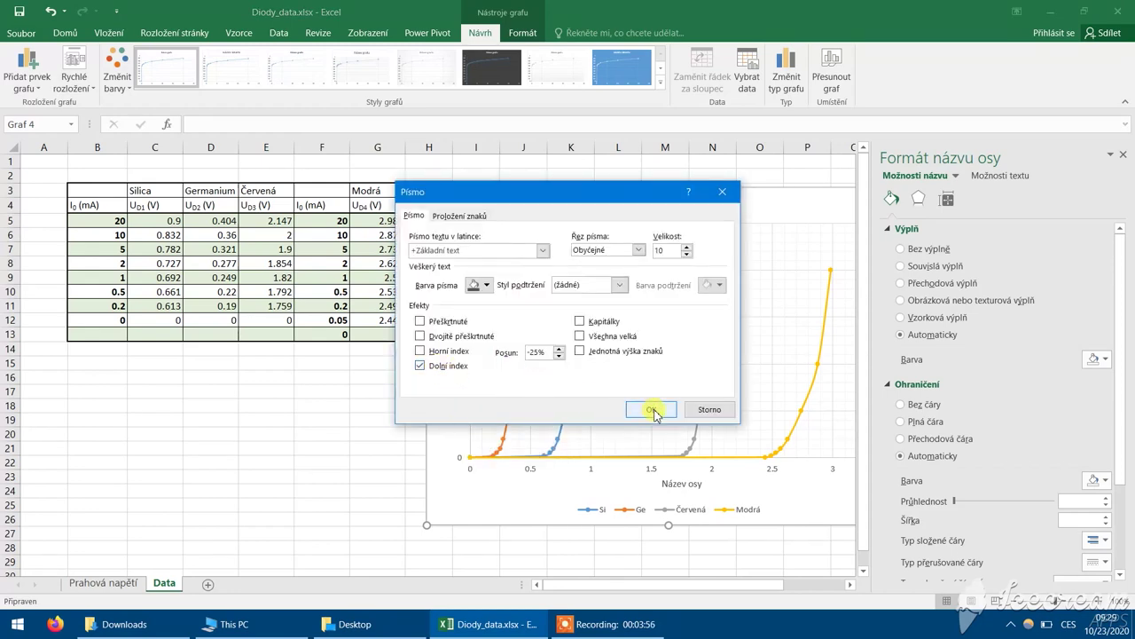
click(652, 409)
click(1124, 156)
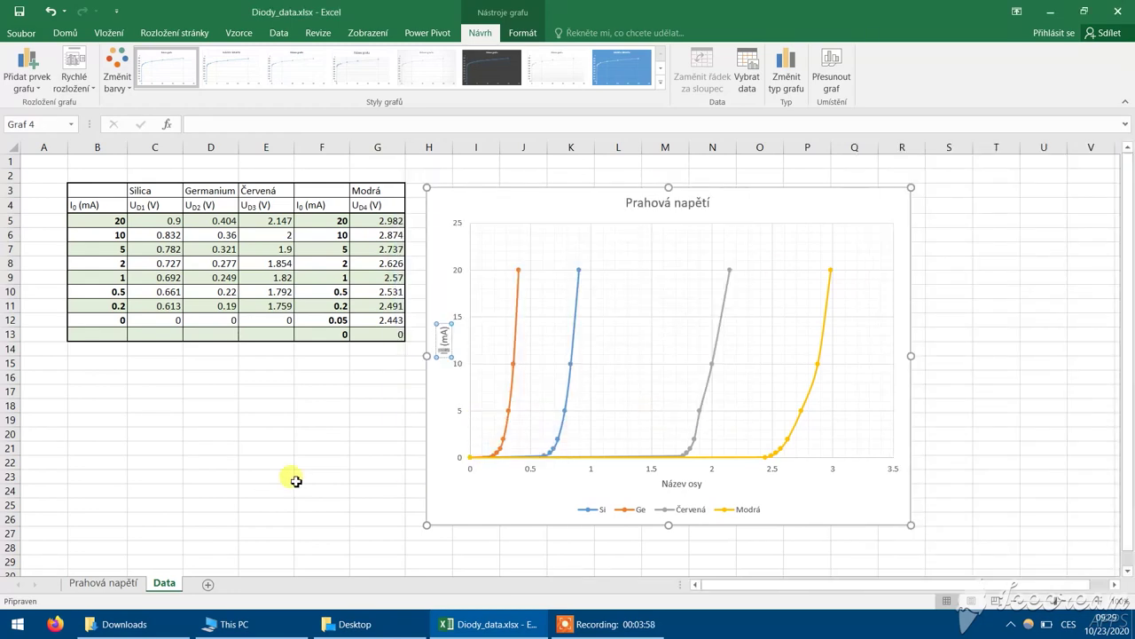
click(301, 464)
- Replace the horizontal axis title's placeholder text with "UDx" and format the "Dx" part as subscript
click(672, 485)
click(672, 485)
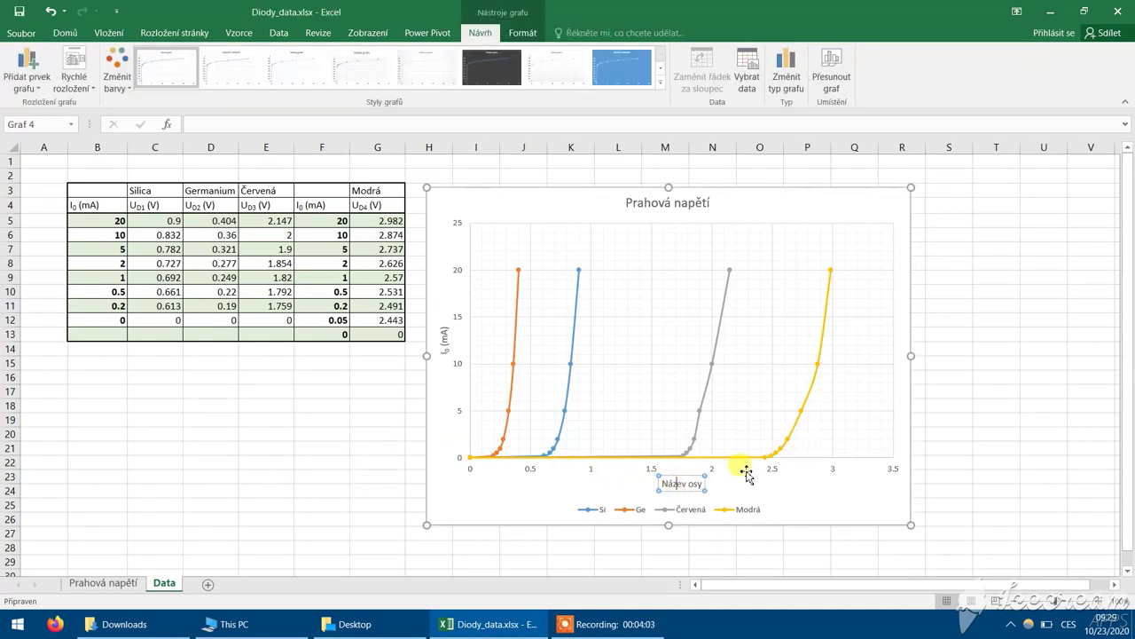
key(shift+End)
key(Delete)
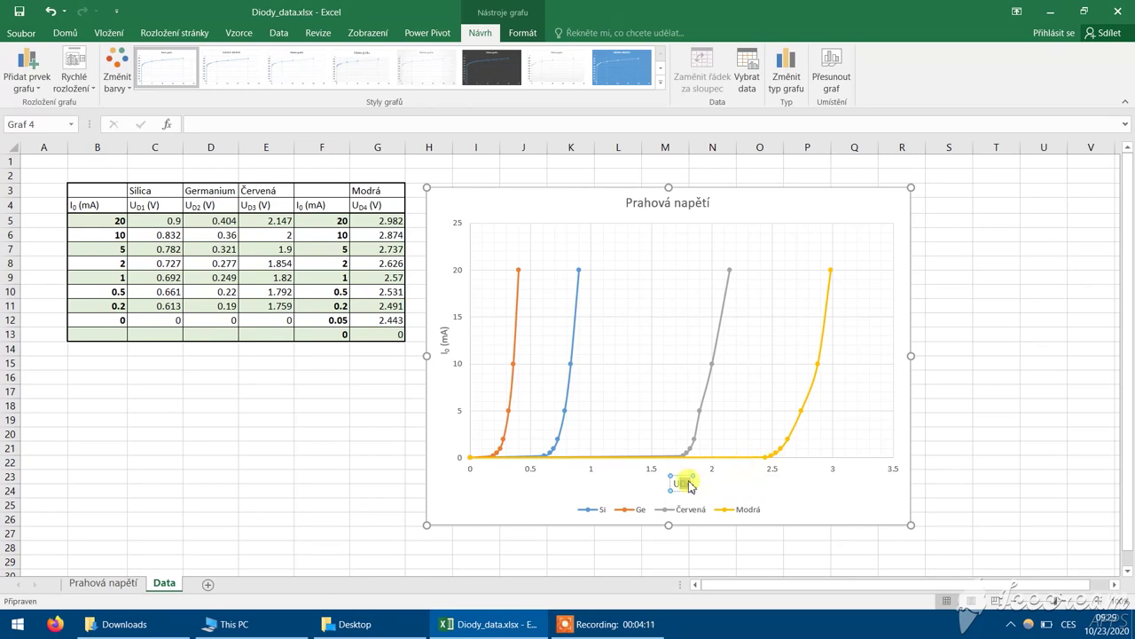
right_click(683, 486)
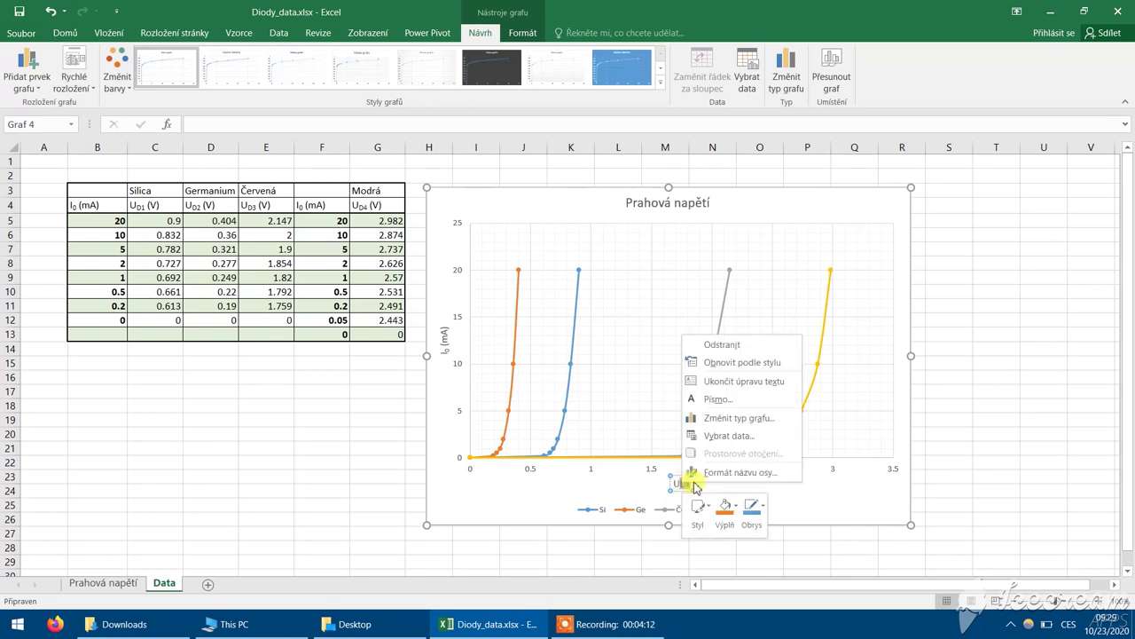
click(729, 403)
click(443, 364)
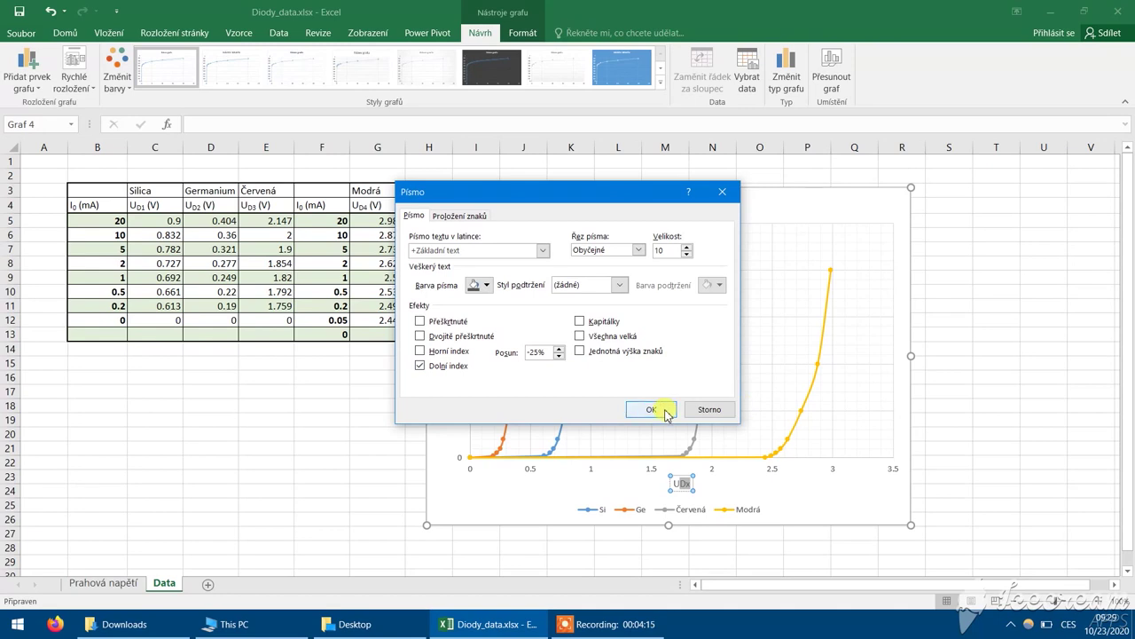
click(657, 409)
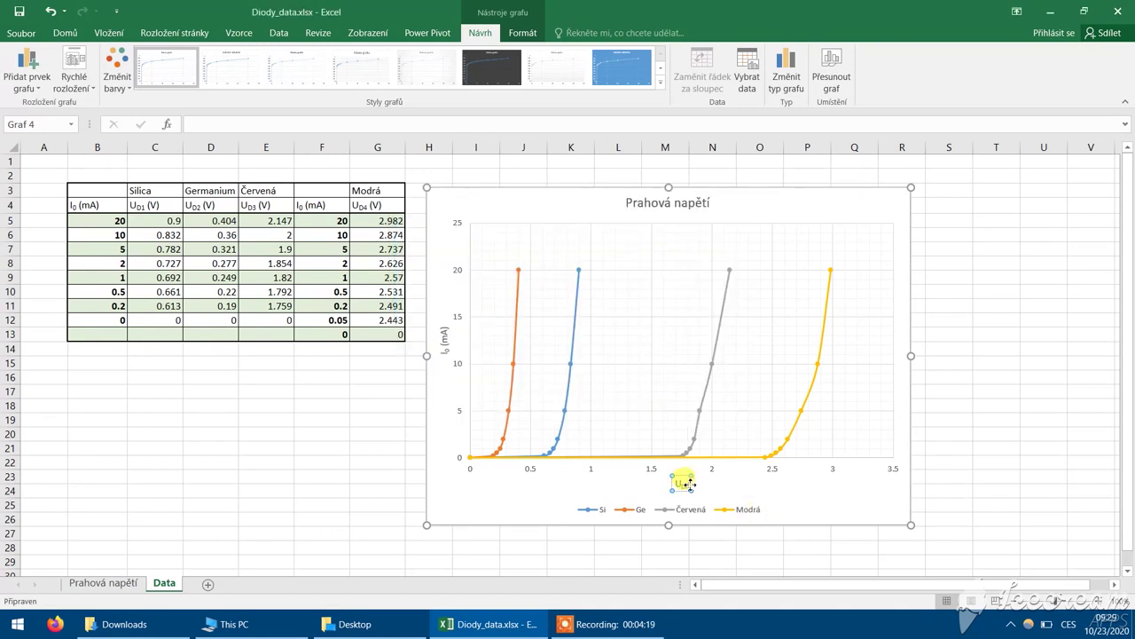
- Turn off the subscript after "UDx" in the horizontal axis title and append "(V)" as normal text
right_click(688, 483)
click(720, 397)
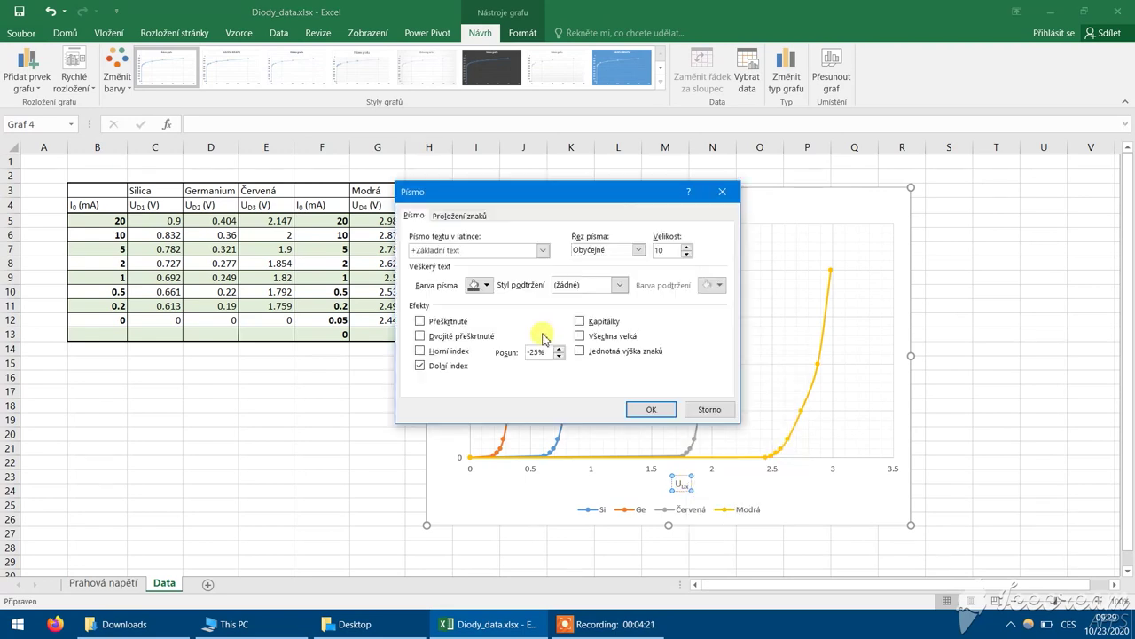
click(652, 409)
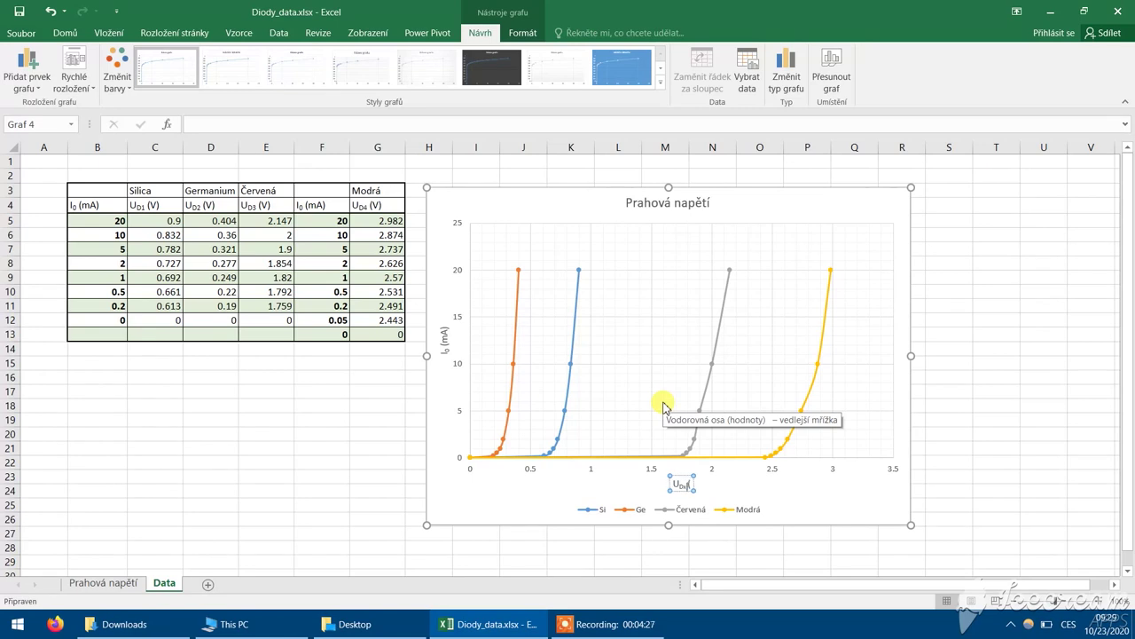
text())
click(993, 486)
- Move the diode chart to a new chart sheet named "Prahová Napětí 2"
right_click(816, 495)
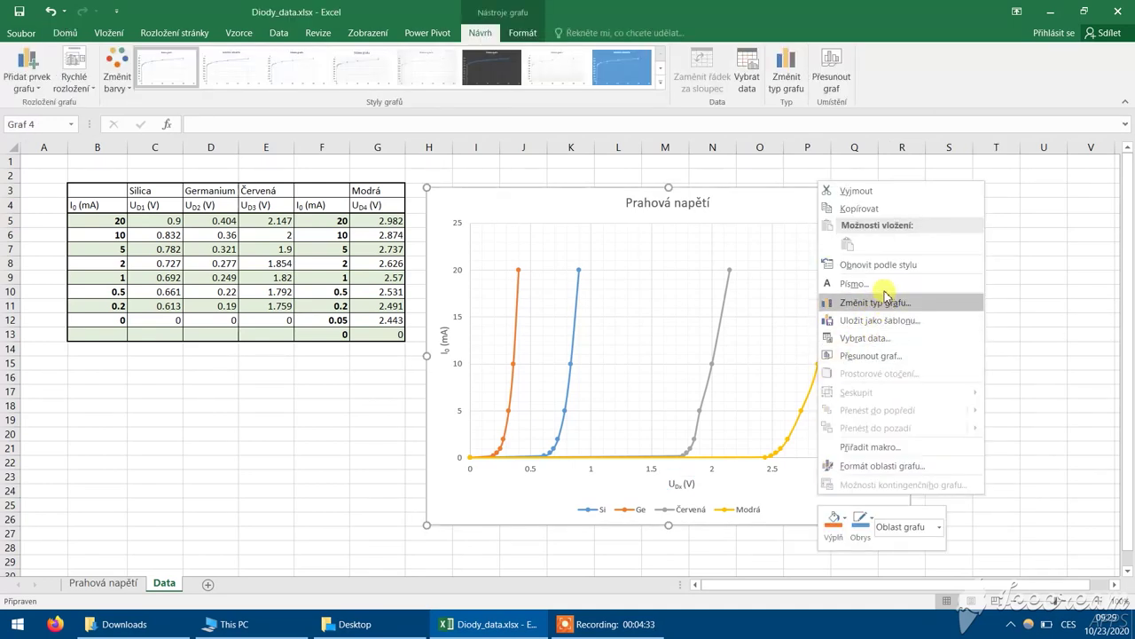
click(871, 355)
click(769, 331)
text(Prahová )
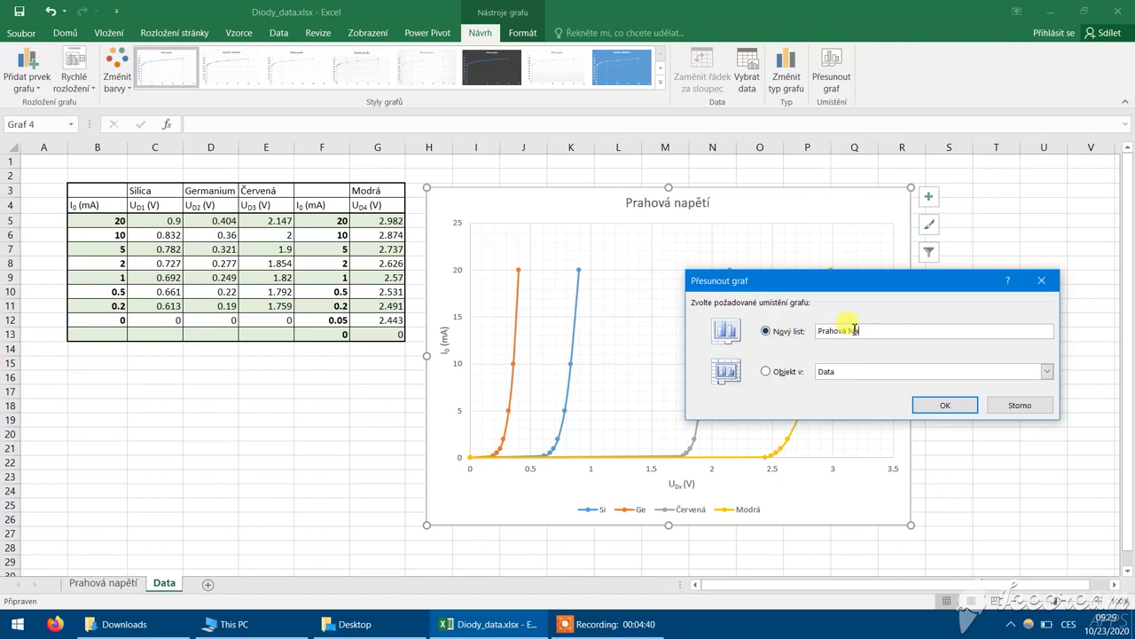
text(Napětí)
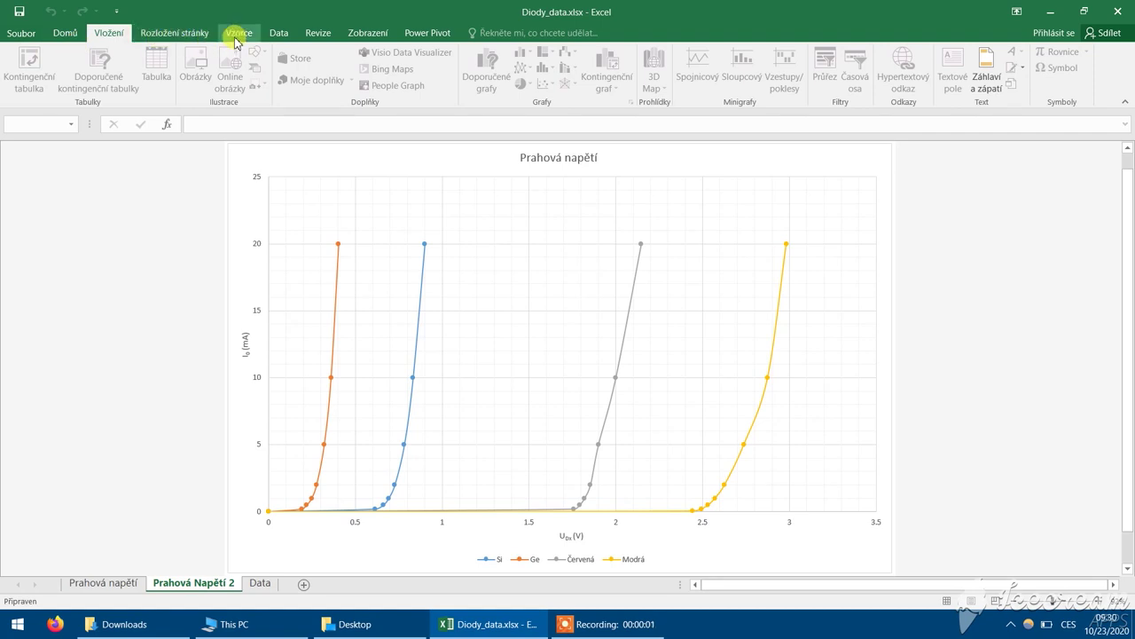
- Draw a black line about 4.19" high and 0.21" wide along the steep part of the Ge curve down to the voltage axis
click(275, 33)
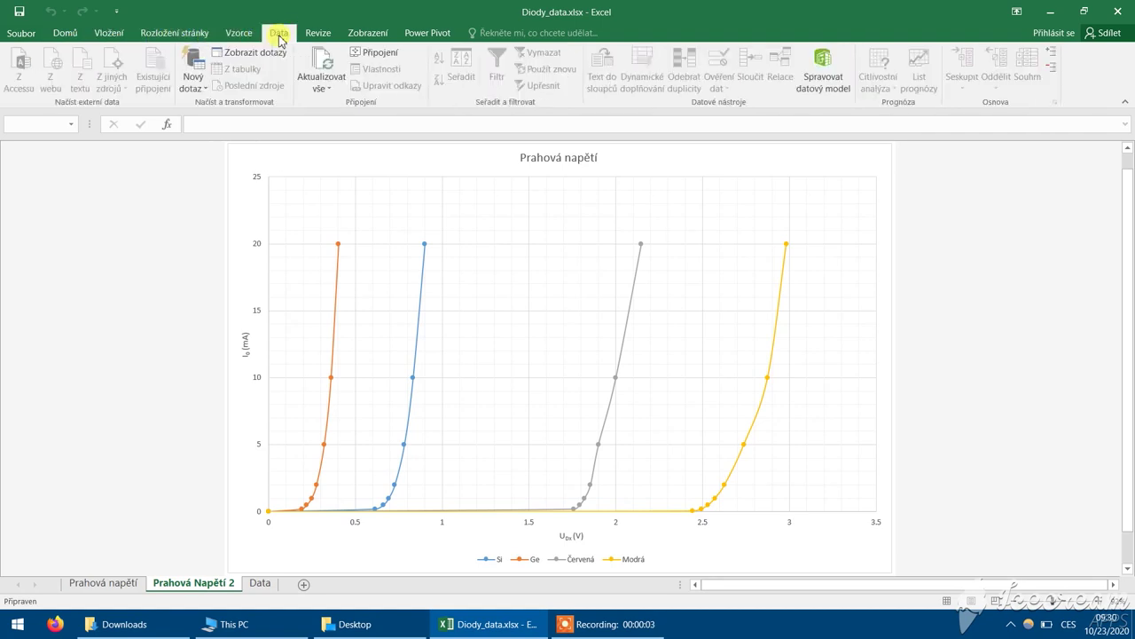
click(109, 33)
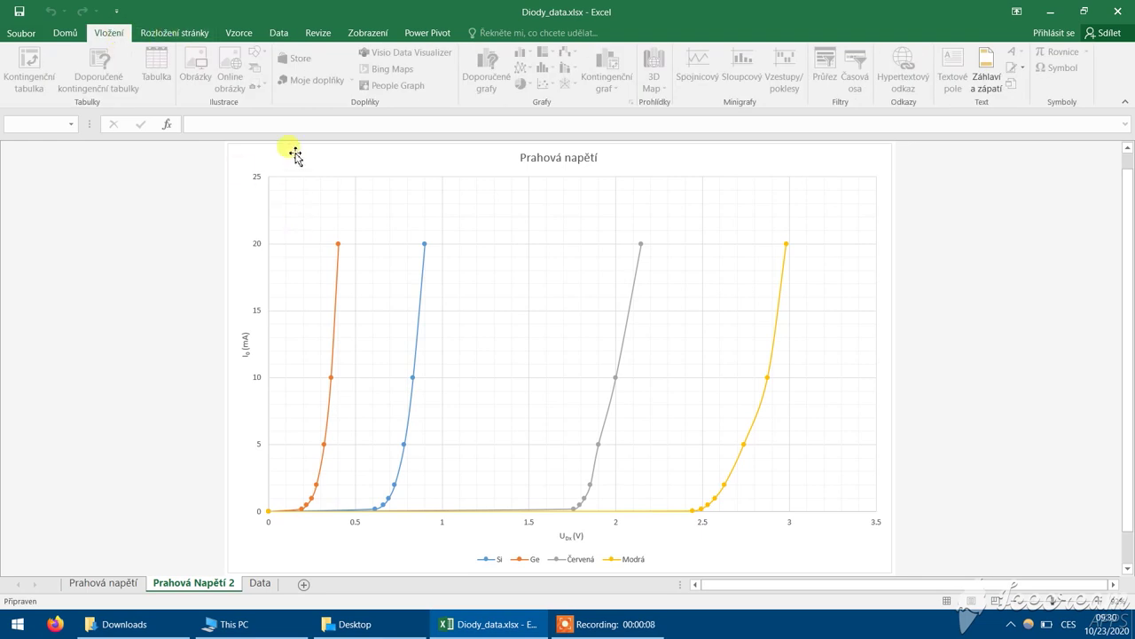
click(242, 169)
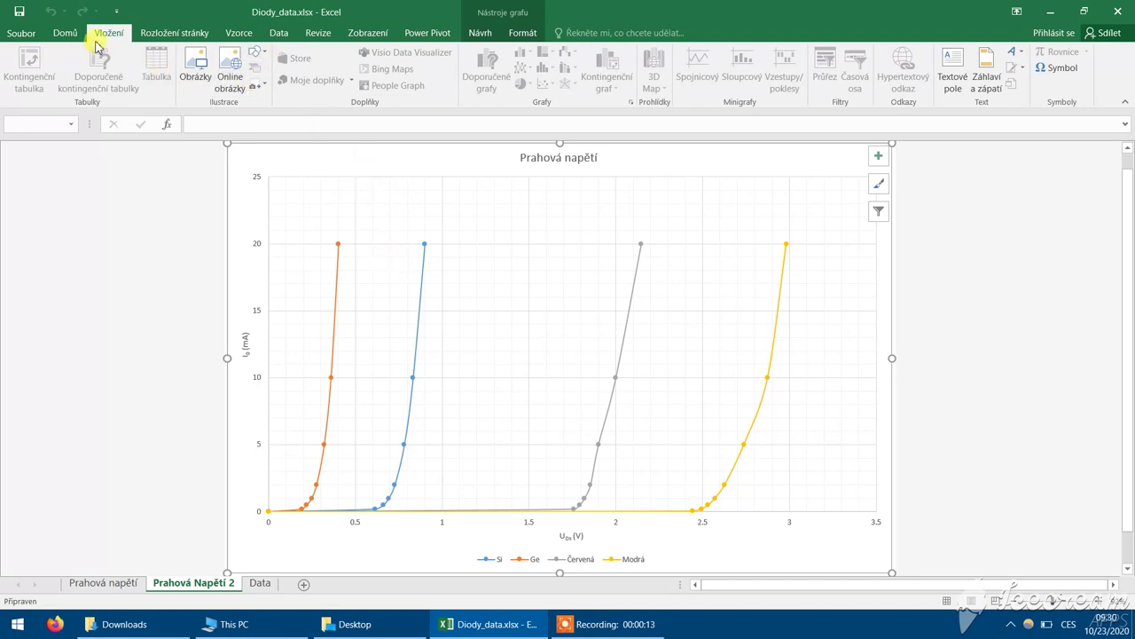
click(257, 53)
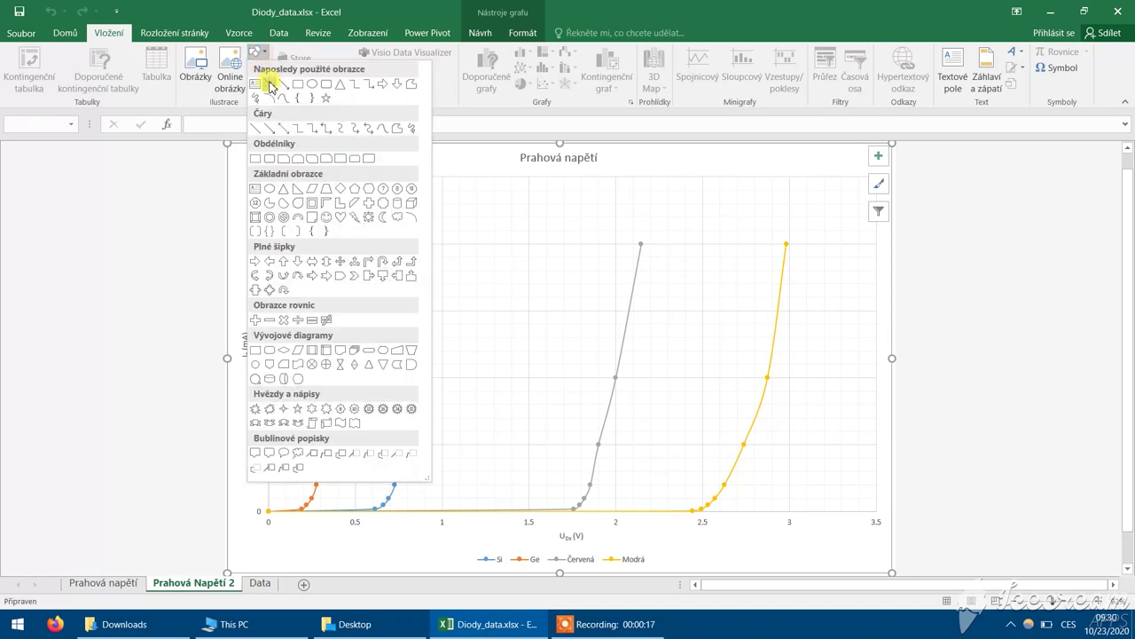
click(257, 129)
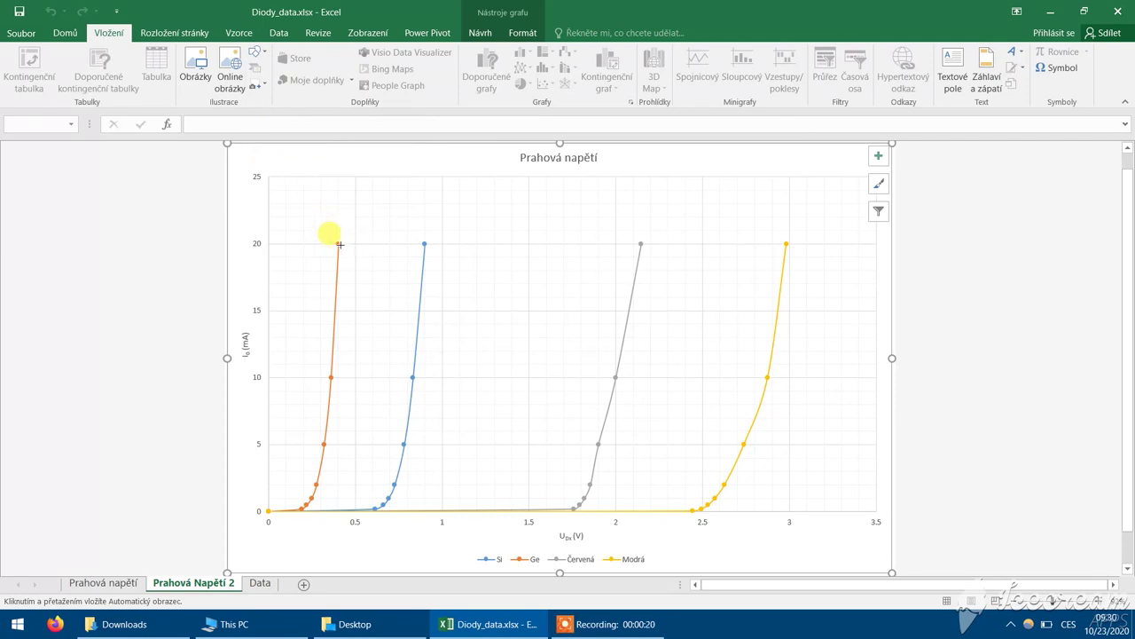
drag(339, 244, 325, 514)
click(216, 66)
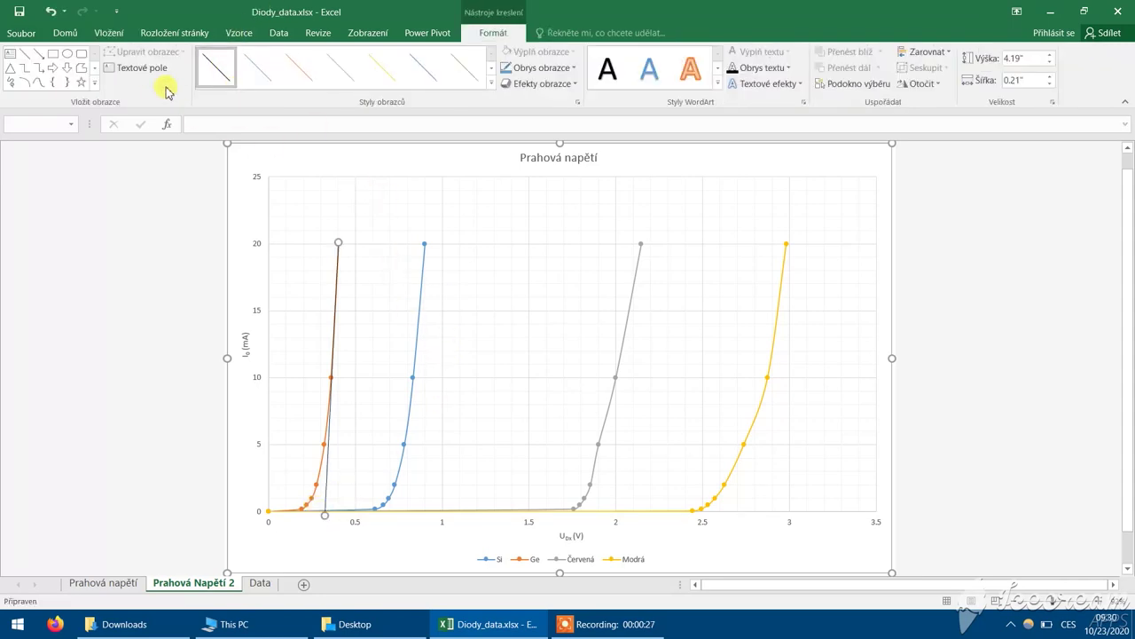
- Draw a black line about 4.19" high and 0.34" wide along the steep part of the Si curve, adjusting both endpoints
click(24, 54)
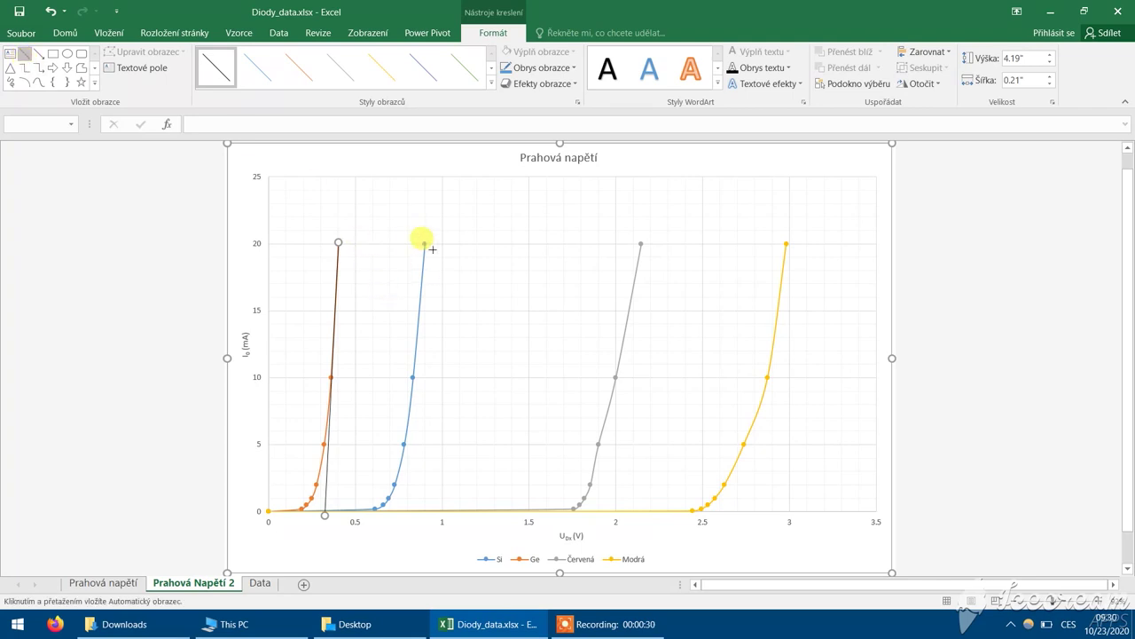
mouse_move(427, 245)
mouse_down()
mouse_move(416, 471)
mouse_move(400, 519)
mouse_up()
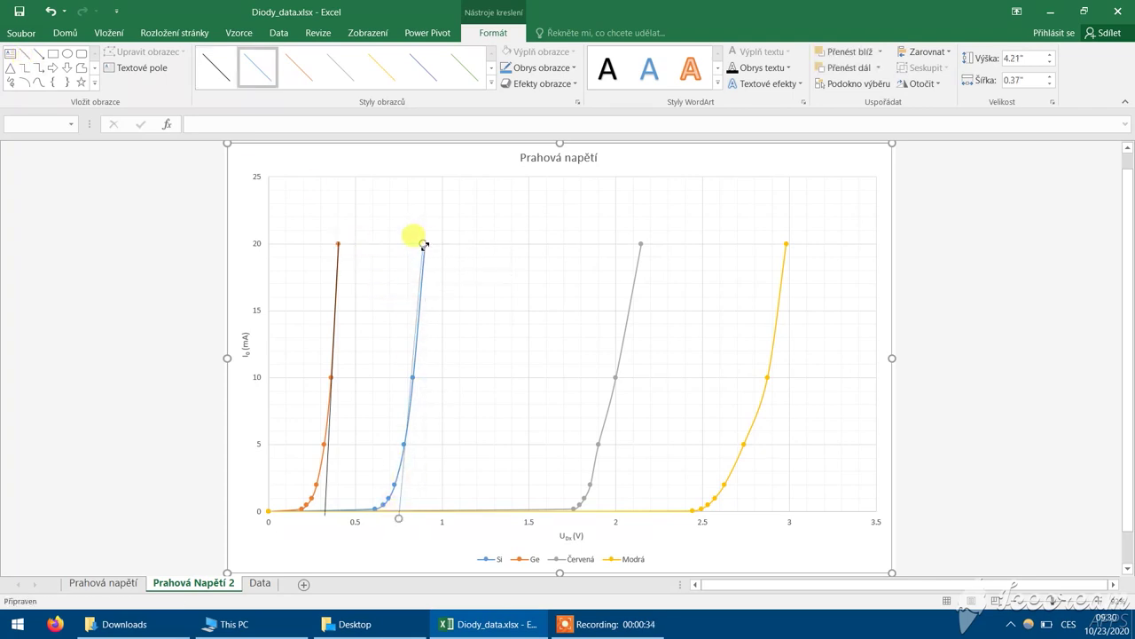
drag(426, 247, 424, 245)
drag(399, 521, 402, 518)
click(222, 71)
- Draw black lines down to the voltage axis along the Červená curve (about 4.27" by 0.71") and the Modrá curve (about 4.28" by 0.55")
click(24, 53)
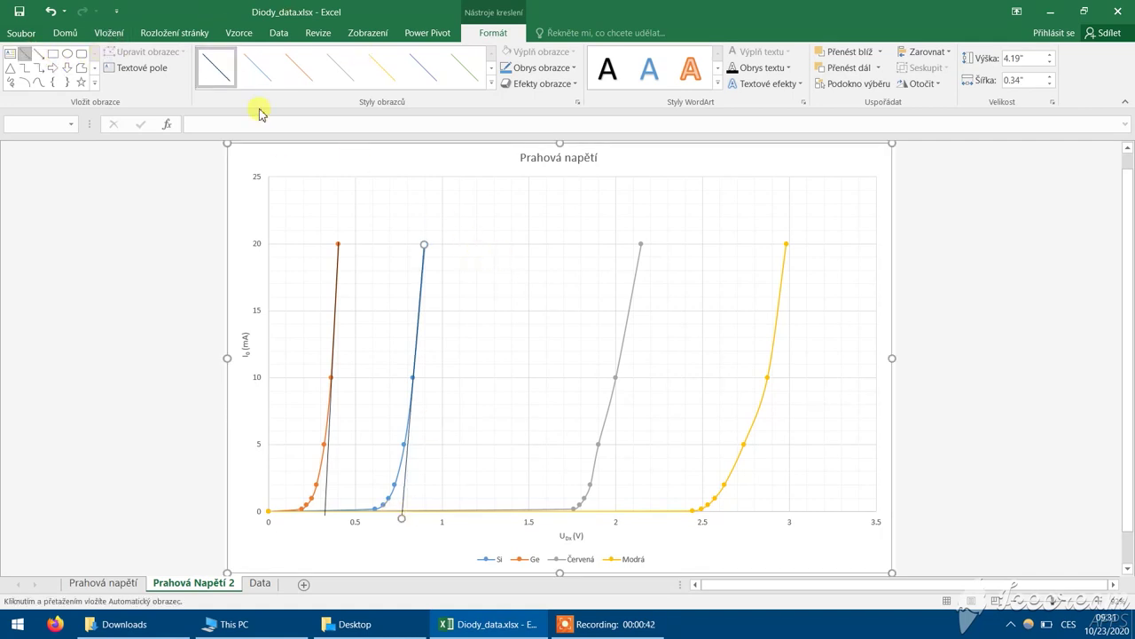
mouse_move(643, 244)
mouse_down()
mouse_move(629, 489)
mouse_move(593, 530)
mouse_move(594, 520)
mouse_up()
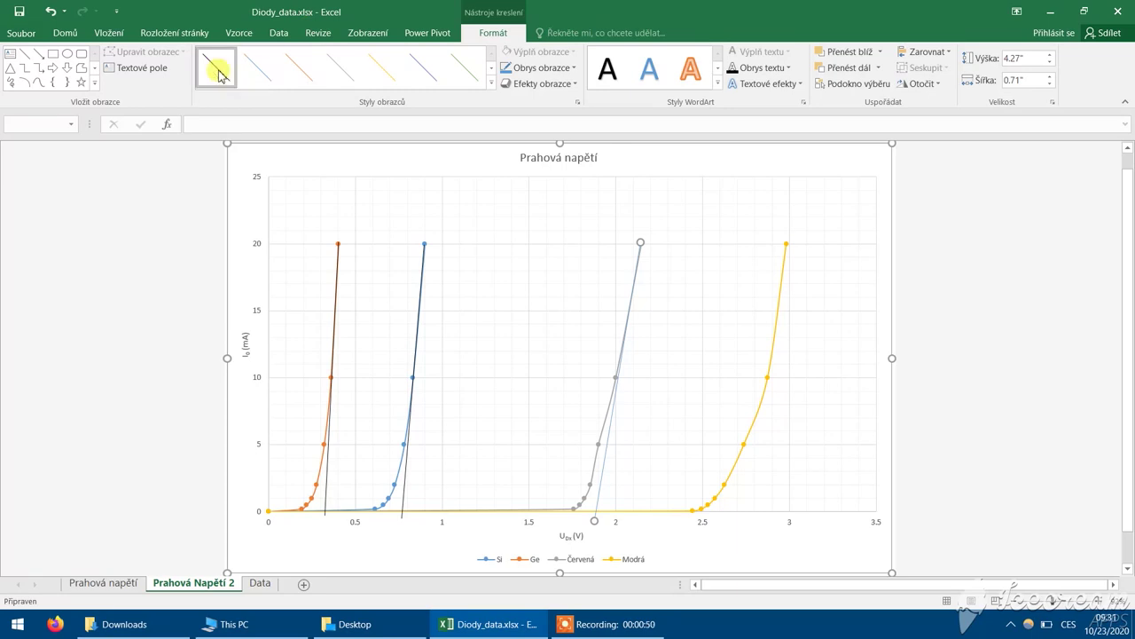
click(26, 53)
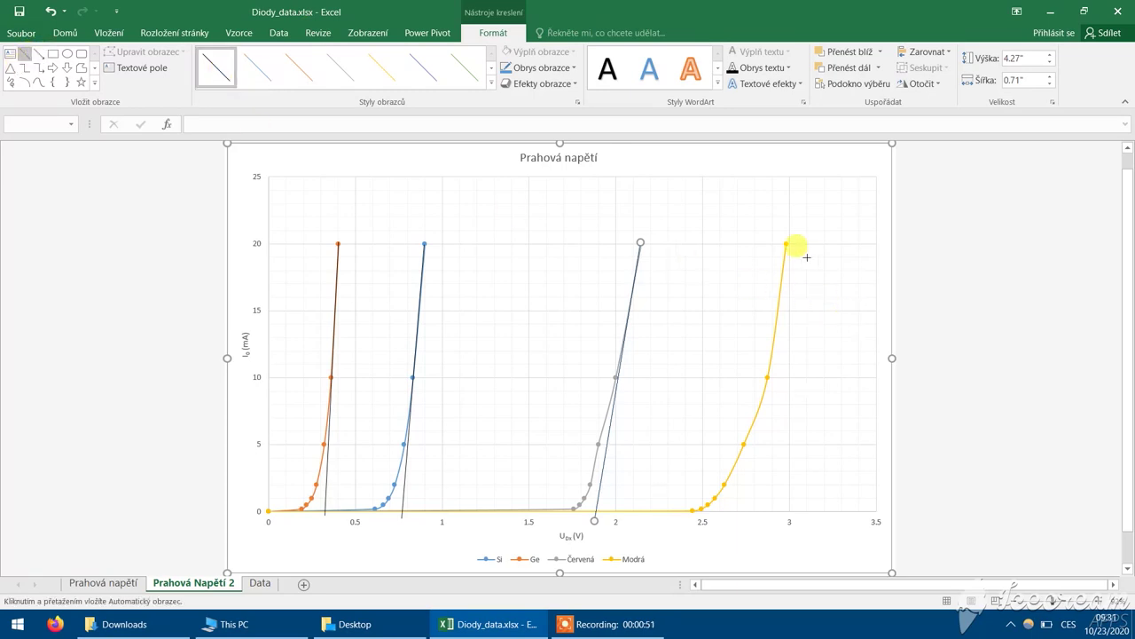
mouse_move(789, 244)
mouse_down()
mouse_move(798, 302)
mouse_move(751, 523)
mouse_up()
click(222, 68)
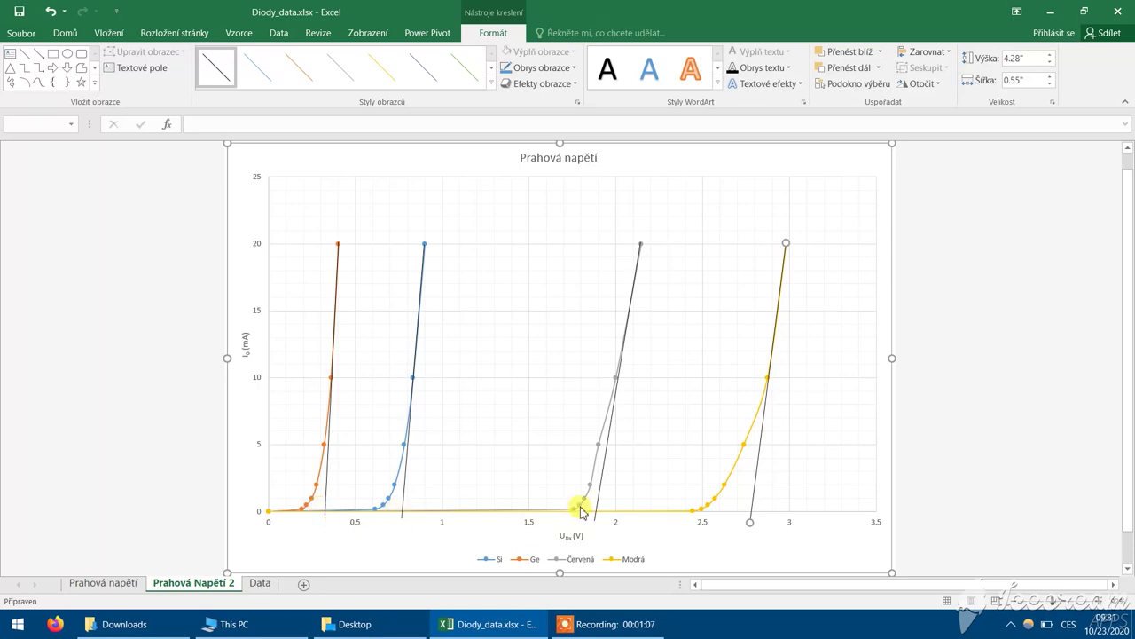
click(965, 494)
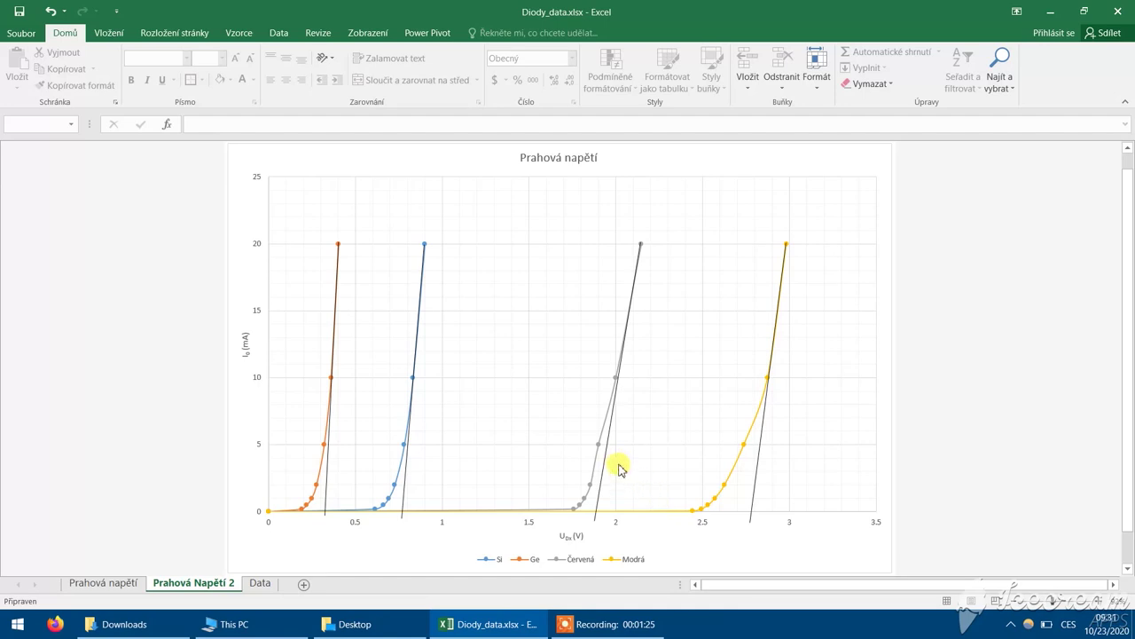
- Compare the lines drawn on the threshold voltage chart with the measured diode values on the Data sheet
mouse_move(599, 455)
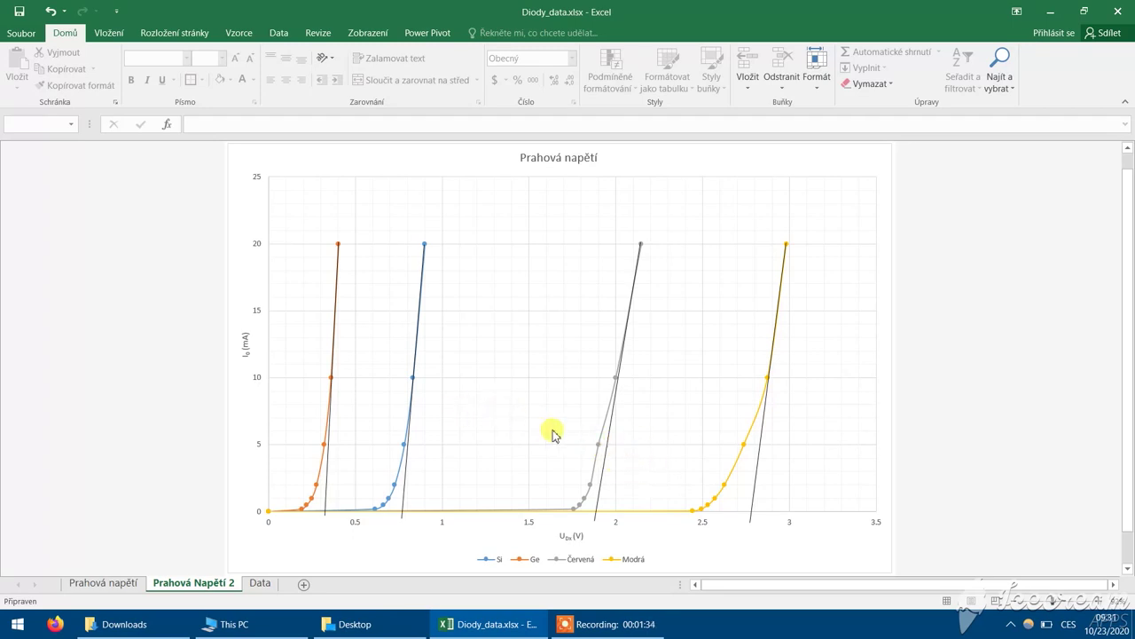
click(259, 586)
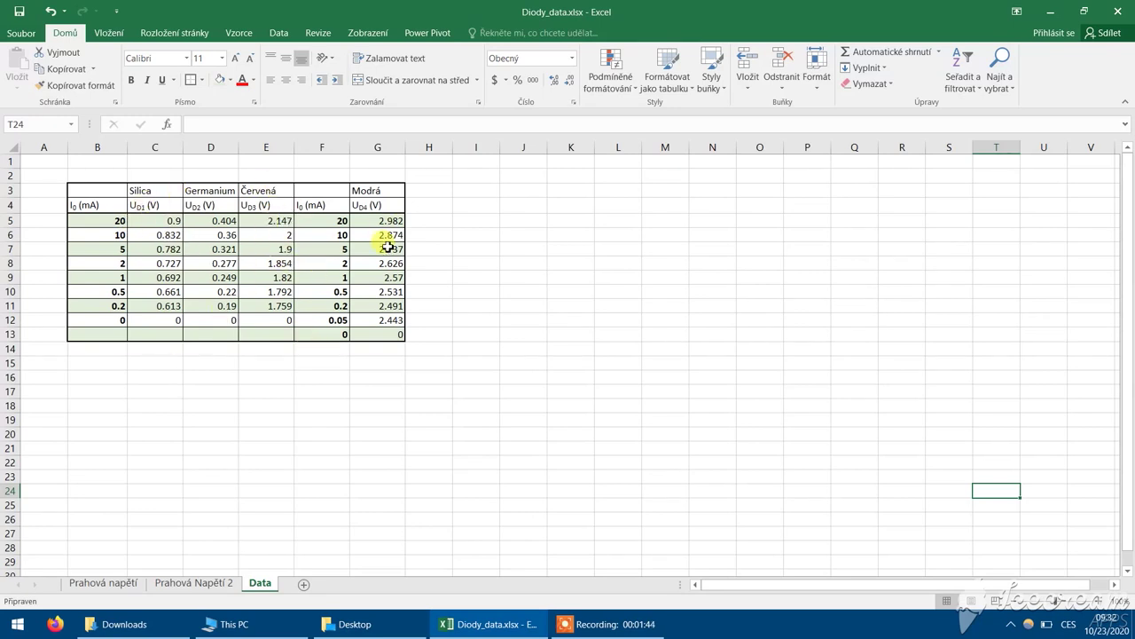
click(197, 582)
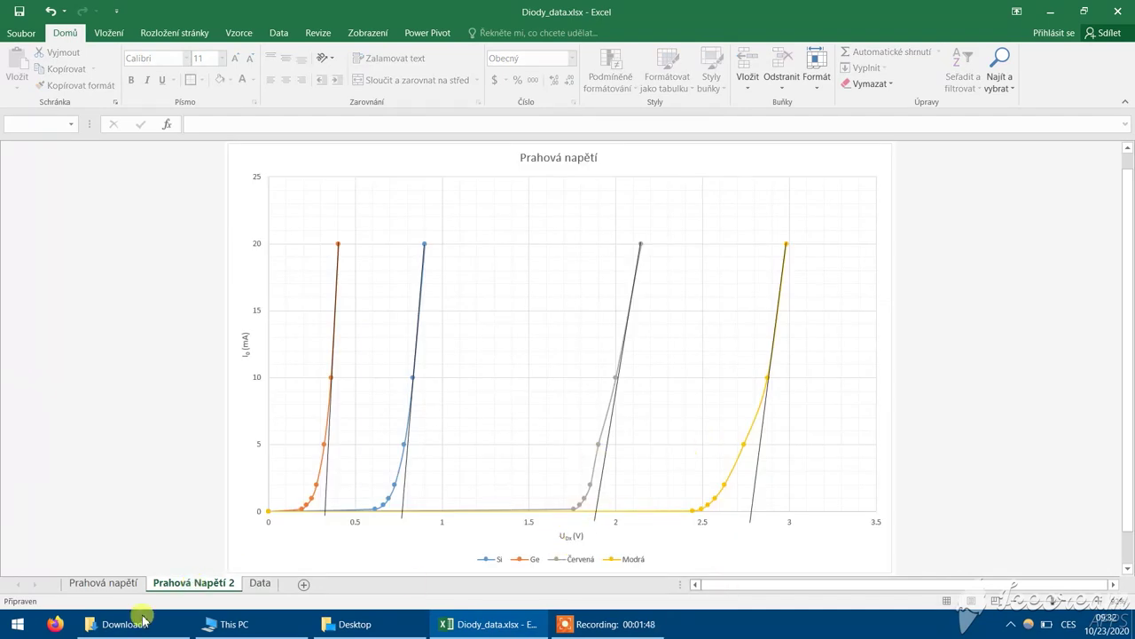
click(258, 583)
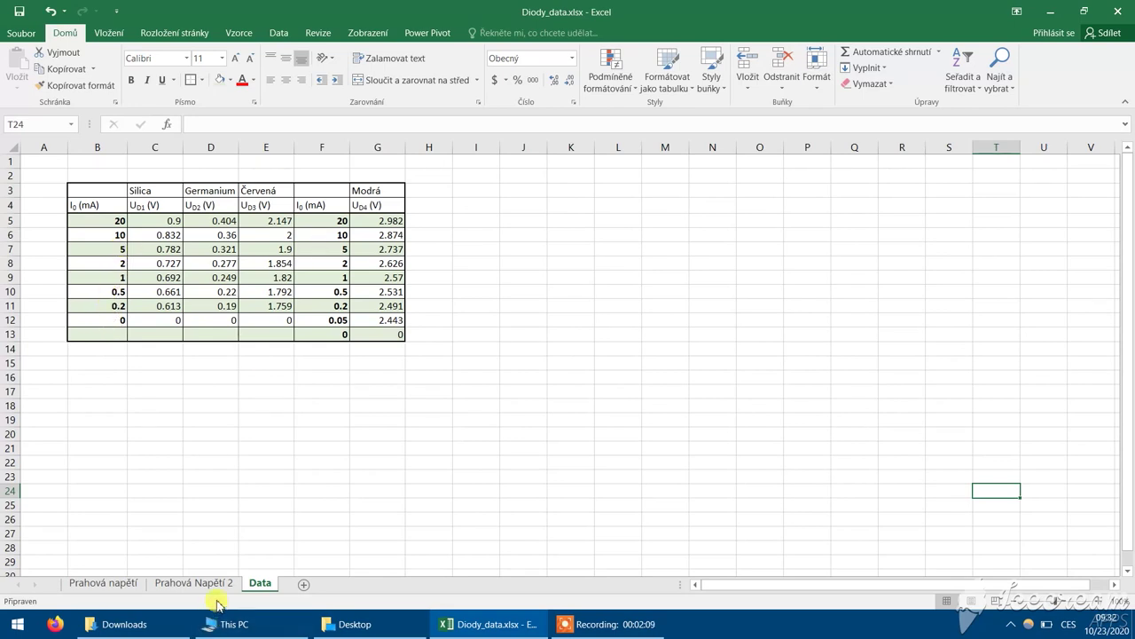
click(195, 583)
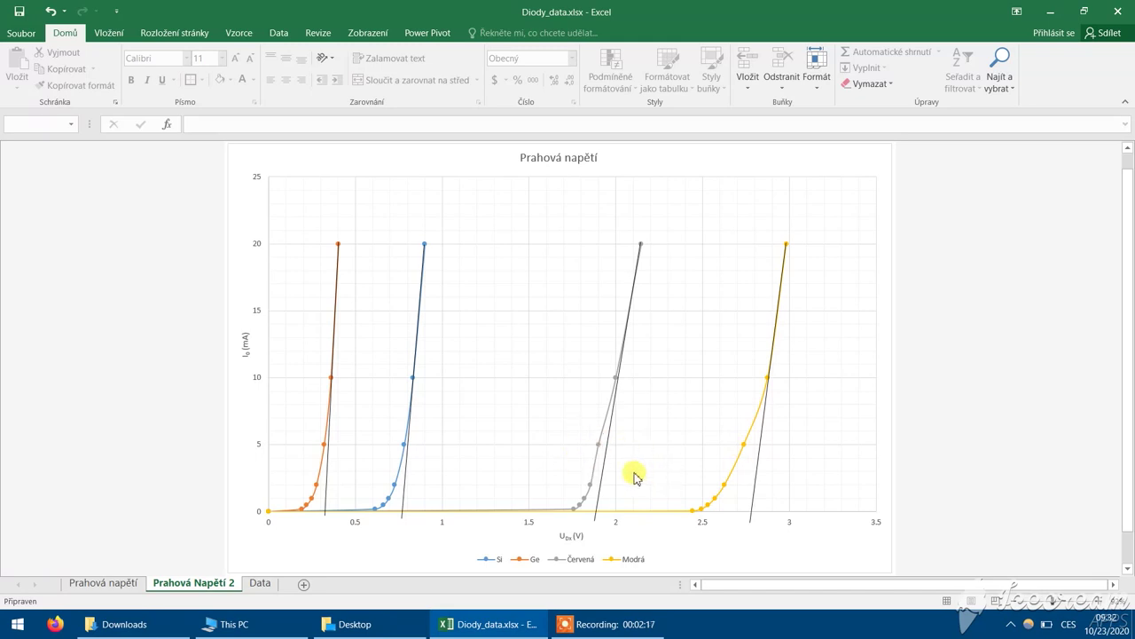
mouse_move(598, 465)
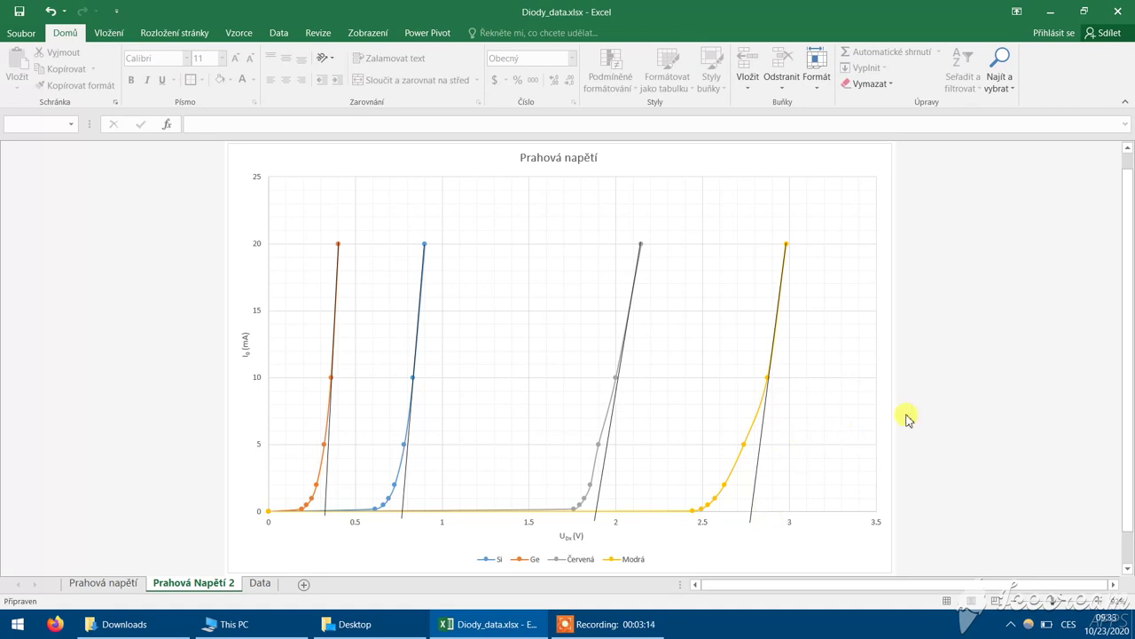
- Align the upper ends of the Červená and Modrá tangent lines with their curves' 20 mA points and shift the Modrá line's lower end to about 2.8 V
click(639, 251)
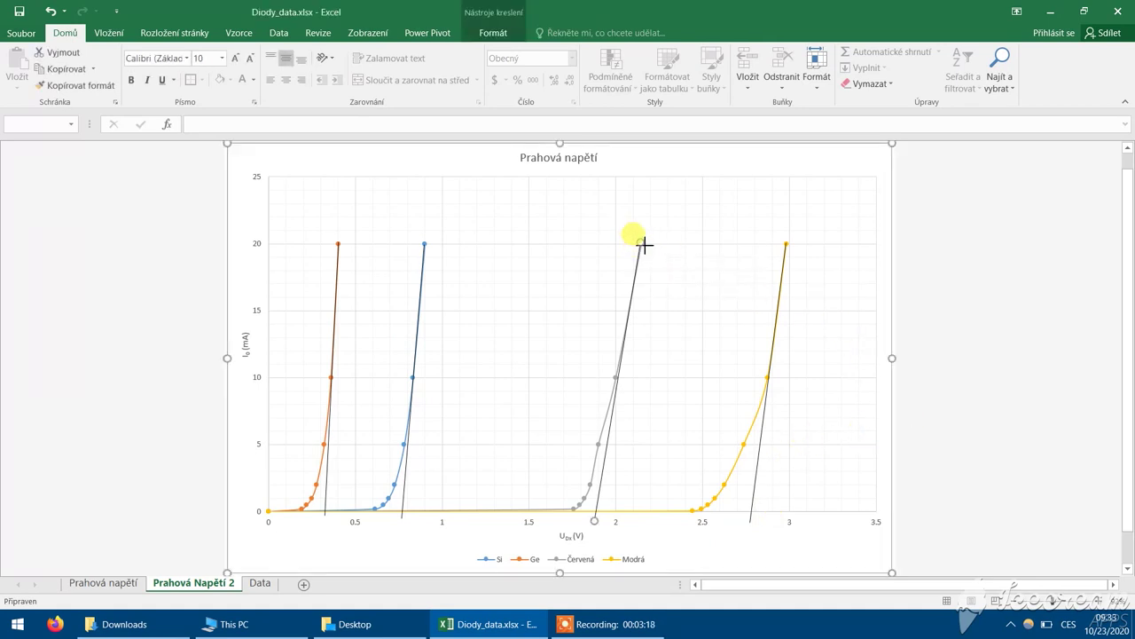
drag(644, 246, 646, 244)
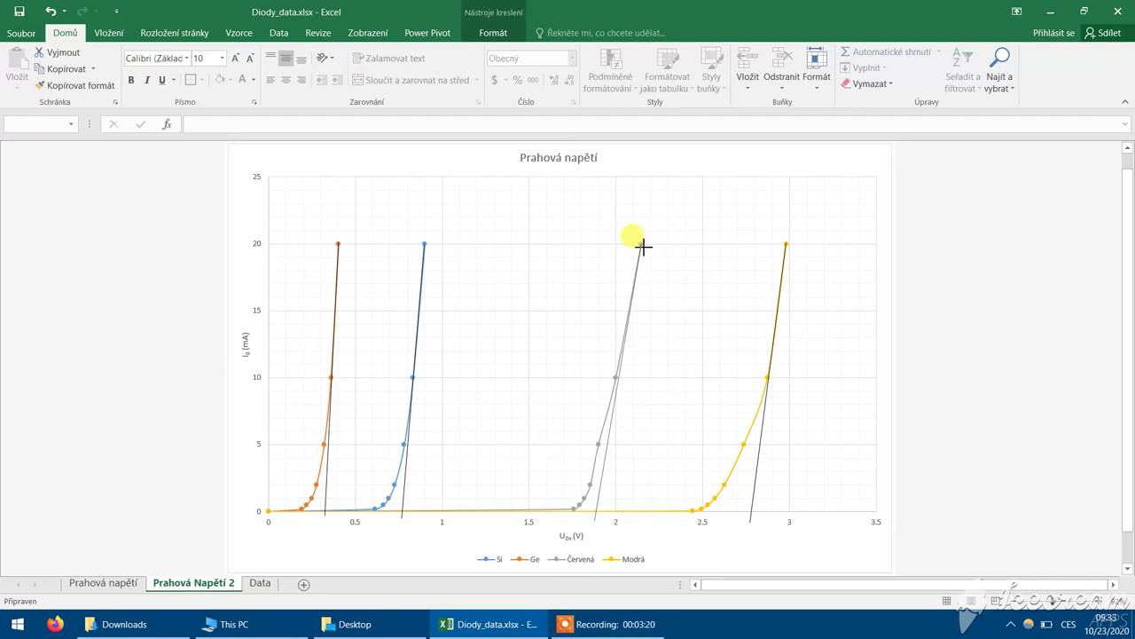
drag(644, 246, 641, 244)
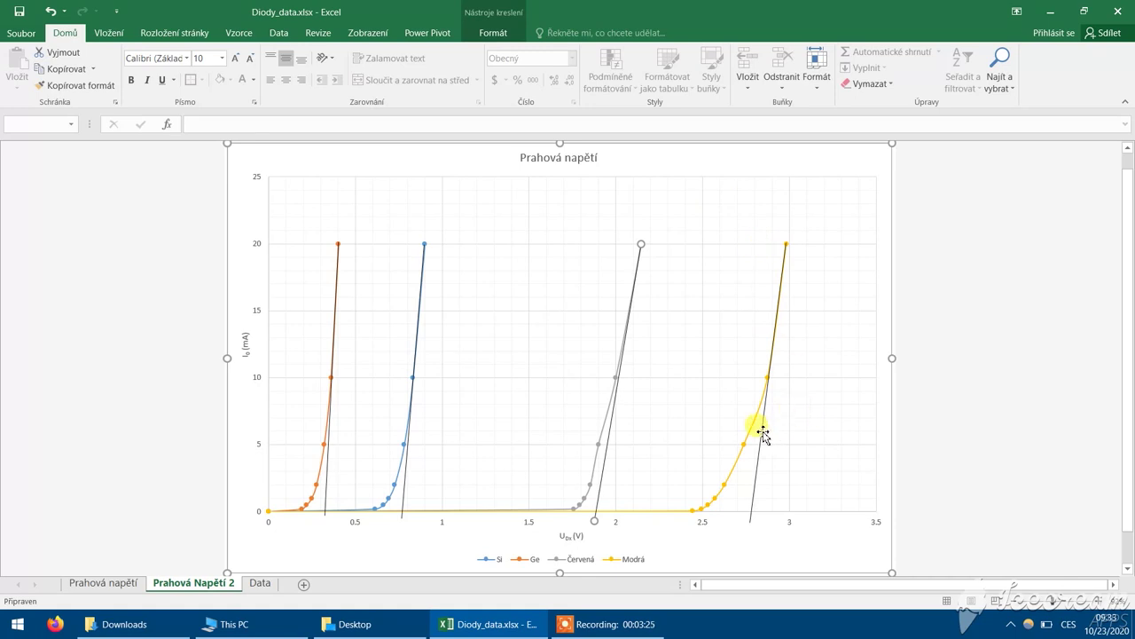
drag(788, 246, 789, 245)
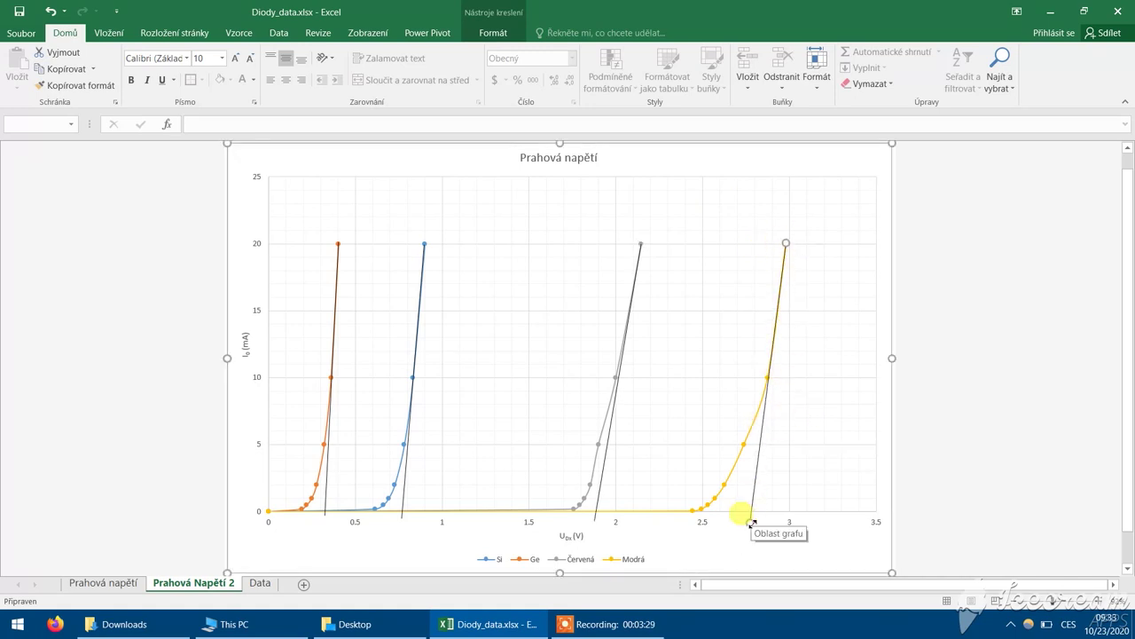
drag(752, 522, 752, 521)
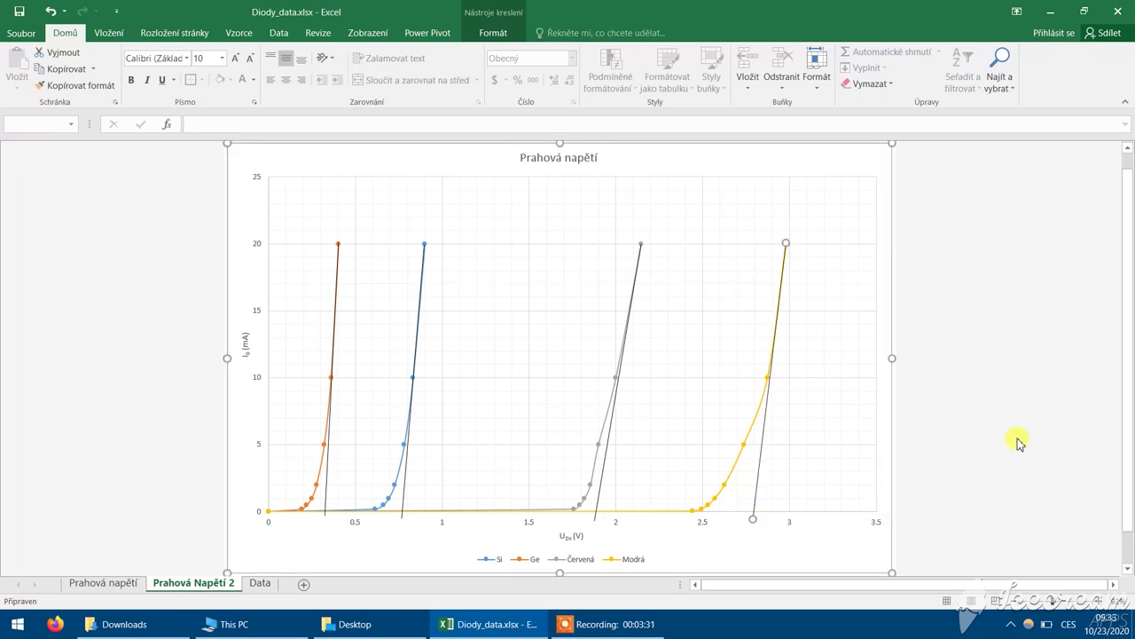
click(1018, 441)
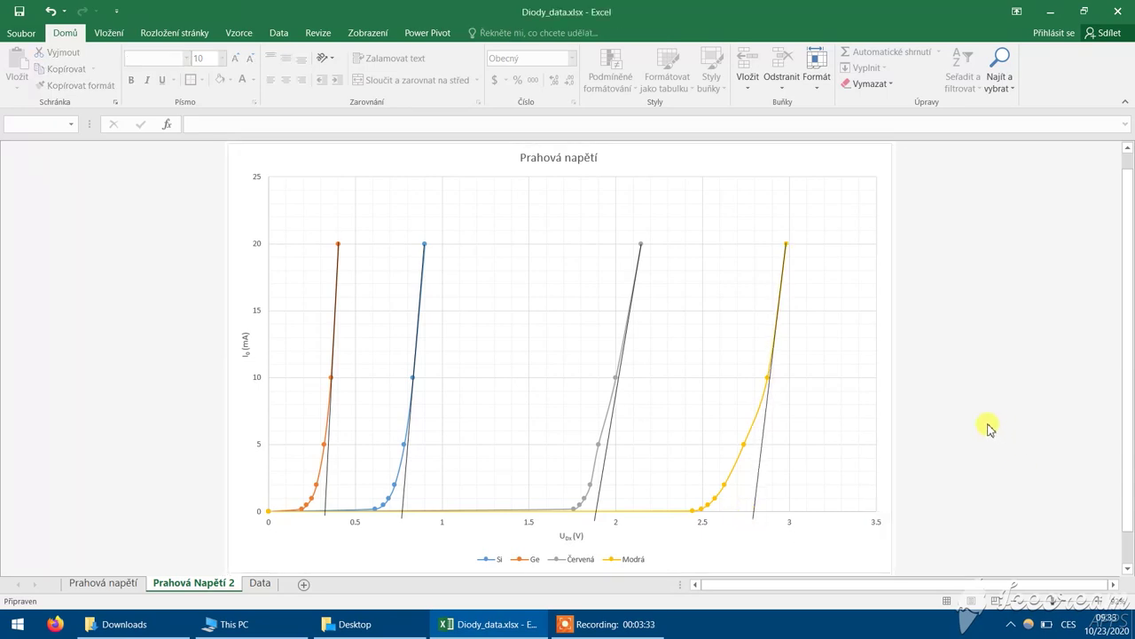